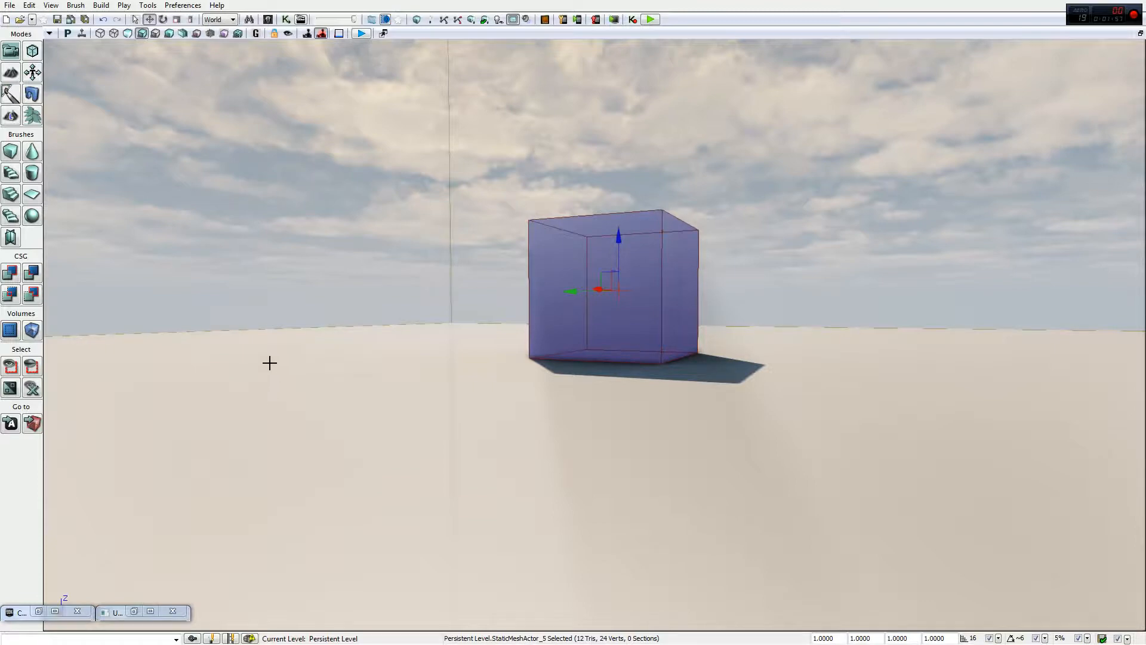
# Open the TexPropCube static mesh from the maximized Content Browser in the Static Mesh Editor
pyautogui.click(38, 611)
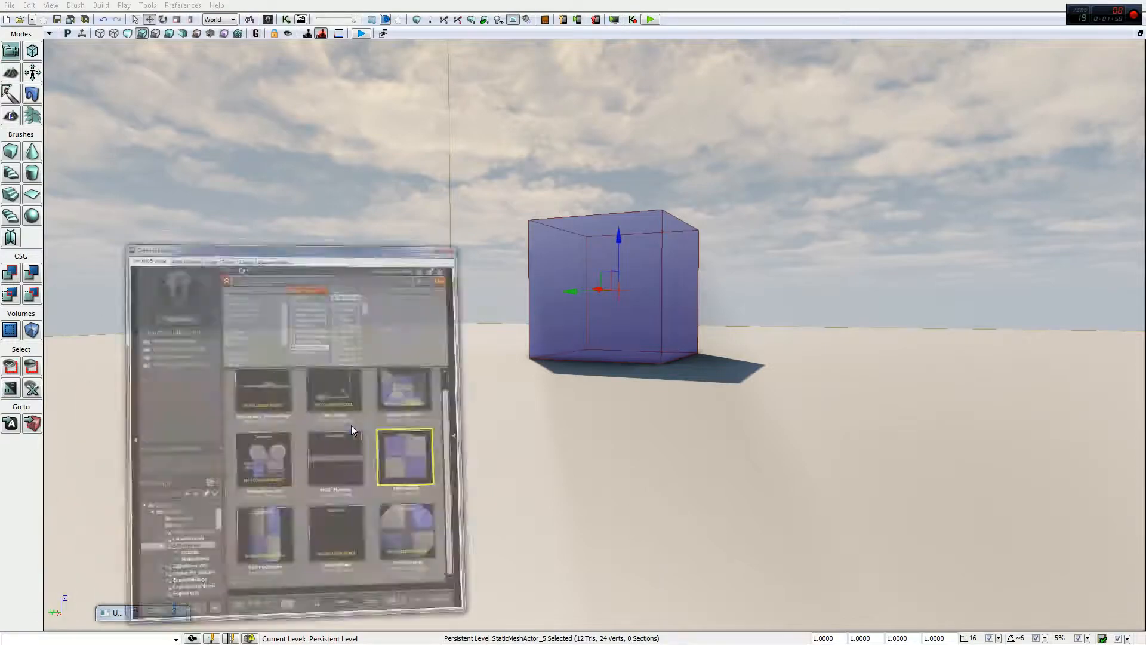
pyautogui.moveTo(473, 107); pyautogui.dragTo(543, 1)
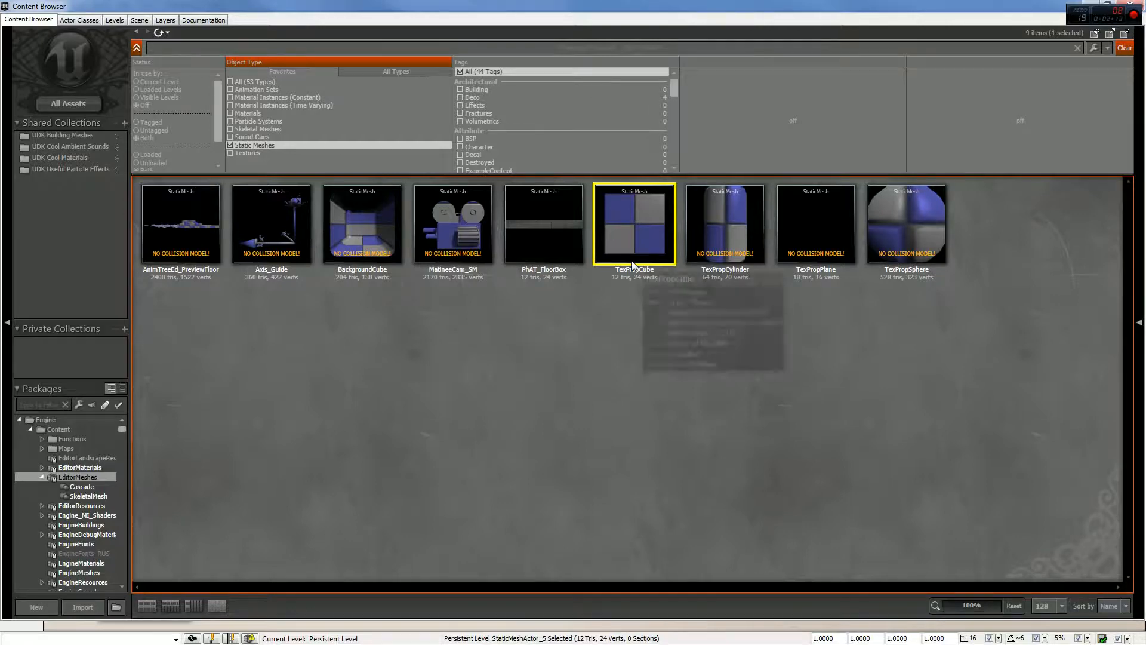
pyautogui.moveTo(612, 5); pyautogui.dragTo(311, 137)
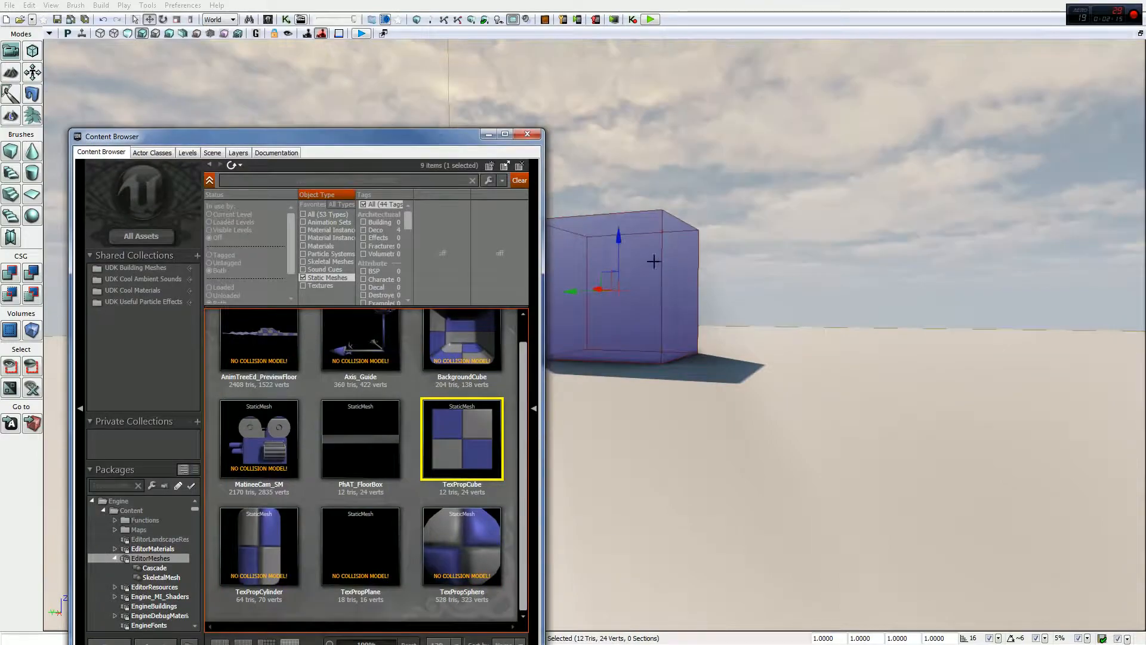
pyautogui.moveTo(445, 135); pyautogui.dragTo(571, 2)
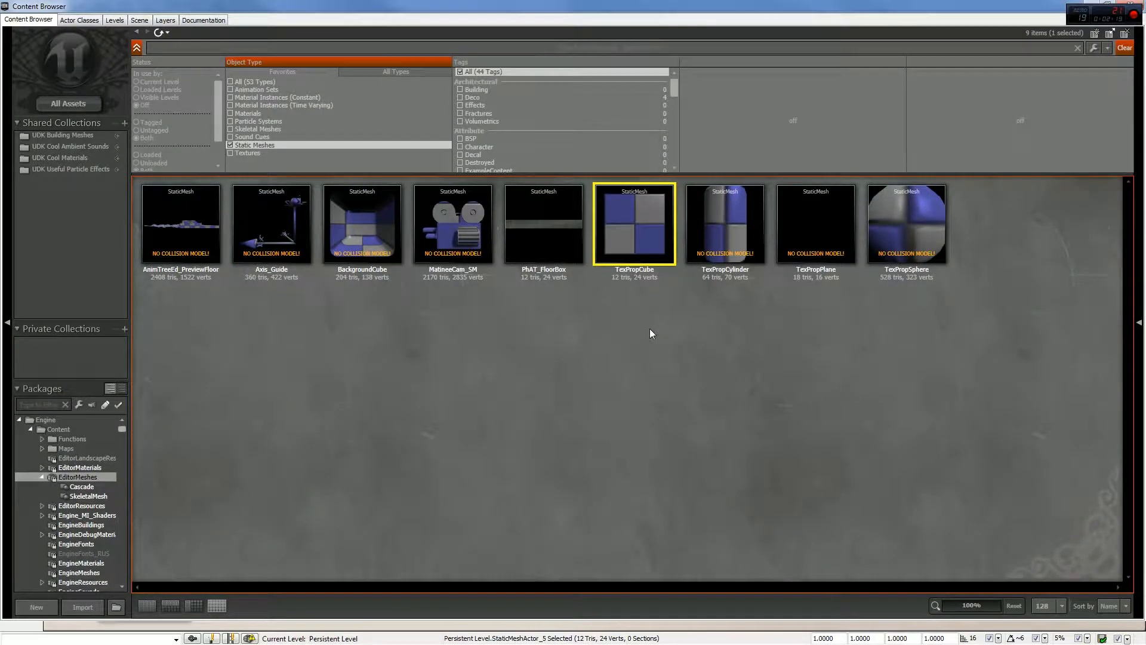
pyautogui.rightClick(643, 226)
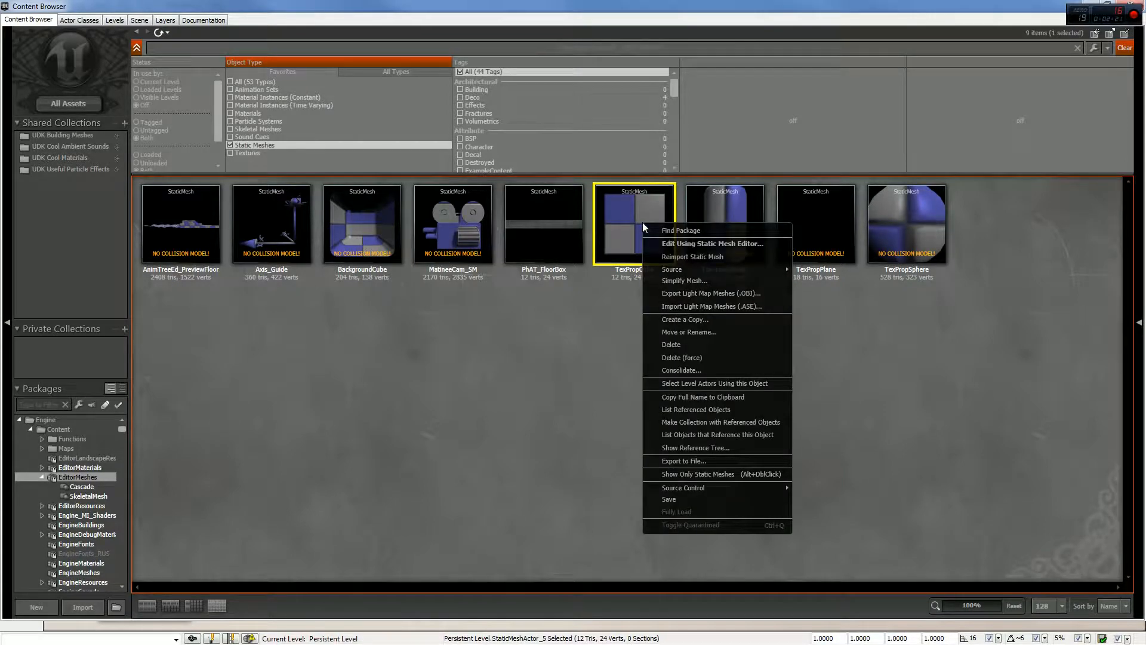
pyautogui.click(696, 244)
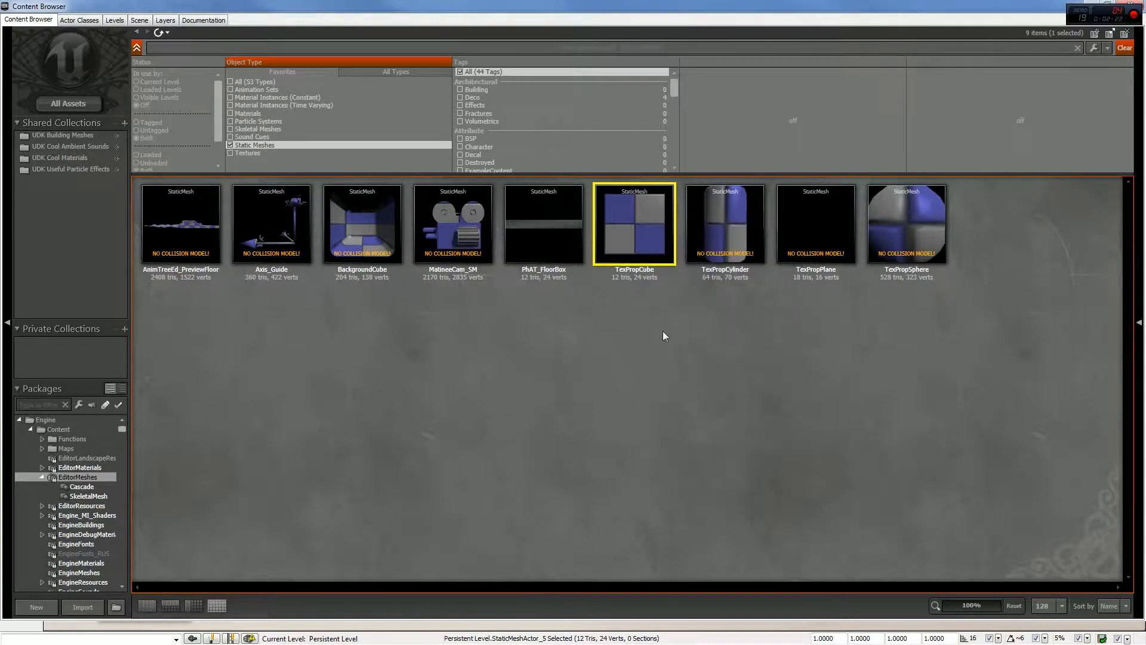
# Minimize the Content Browser, close the small TexPropCube editor window, and restore and maximize the one that was minimized
pyautogui.click(1094, 6)
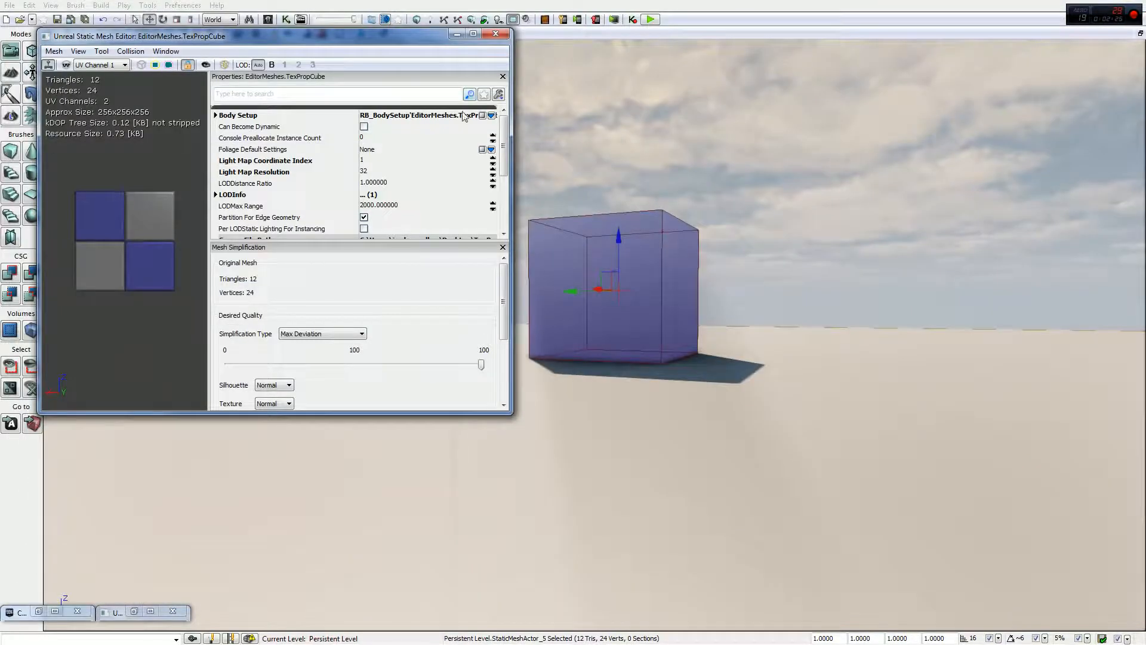
pyautogui.click(495, 34)
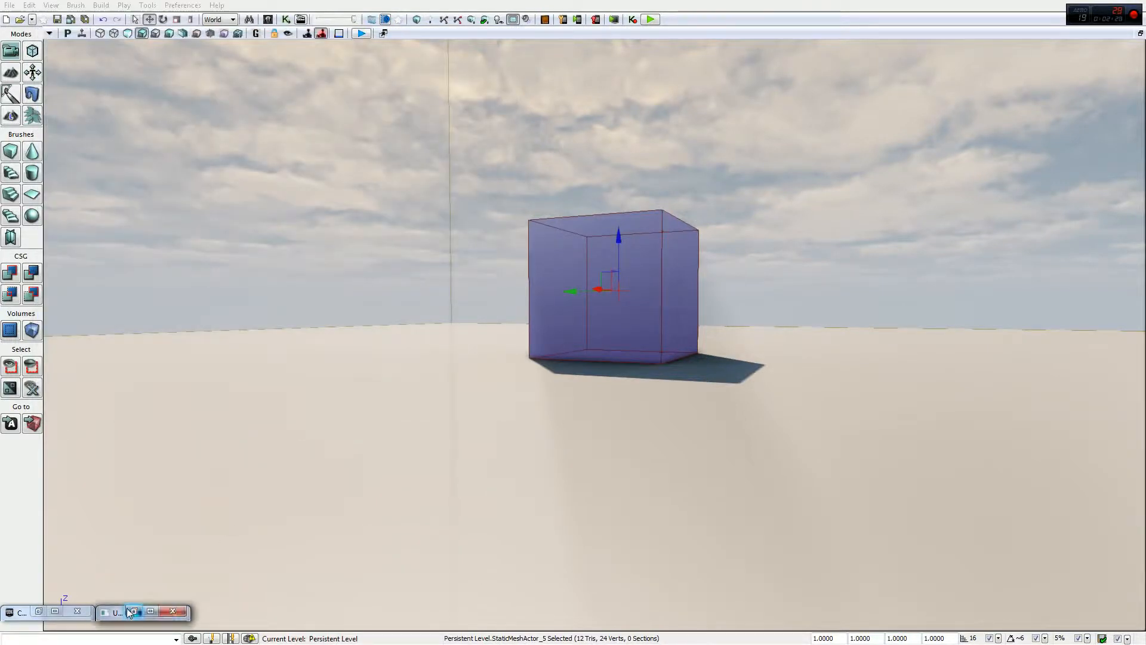
pyautogui.click(134, 611)
pyautogui.moveTo(366, 192); pyautogui.dragTo(433, 131)
pyautogui.click(569, 126)
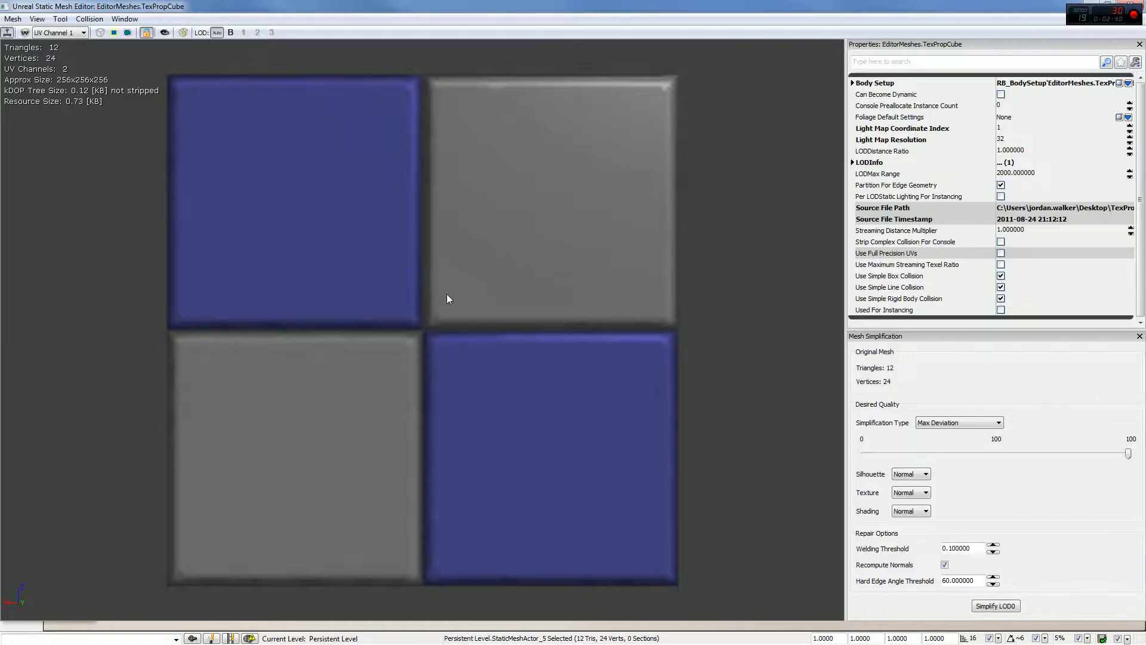
# Zoom out and orbit the preview until two sides of the cube are in view
pyautogui.moveTo(454, 229)
pyautogui.mouseDown(button='right')
pyautogui.moveTo(454, 310)
pyautogui.moveTo(453, 238)
pyautogui.mouseUp(button='right')
pyautogui.moveTo(453, 238); pyautogui.dragTo(466, 187)
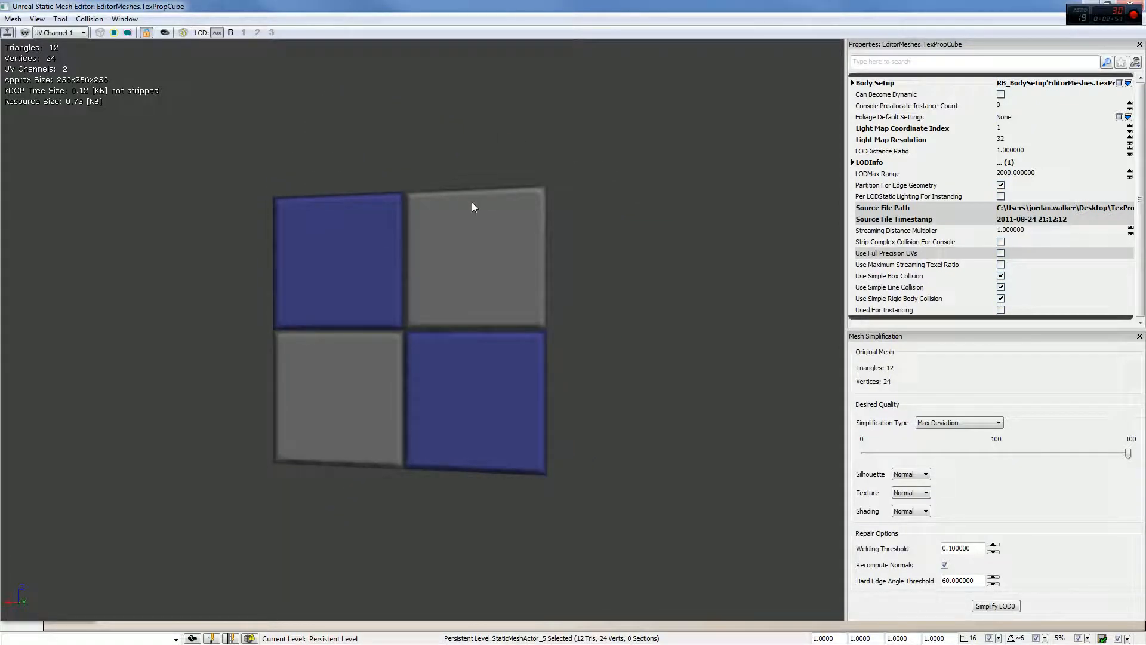
pyautogui.moveTo(501, 250)
pyautogui.mouseDown()
pyautogui.moveTo(502, 281)
pyautogui.moveTo(448, 292)
pyautogui.moveTo(430, 328)
pyautogui.moveTo(453, 370)
pyautogui.moveTo(471, 335)
pyautogui.moveTo(442, 287)
pyautogui.moveTo(466, 289)
pyautogui.moveTo(441, 323)
pyautogui.moveTo(406, 332)
pyautogui.moveTo(412, 358)
pyautogui.moveTo(477, 316)
pyautogui.moveTo(441, 304)
pyautogui.moveTo(418, 275)
pyautogui.moveTo(439, 298)
pyautogui.moveTo(465, 299)
pyautogui.moveTo(489, 247)
pyautogui.mouseUp()
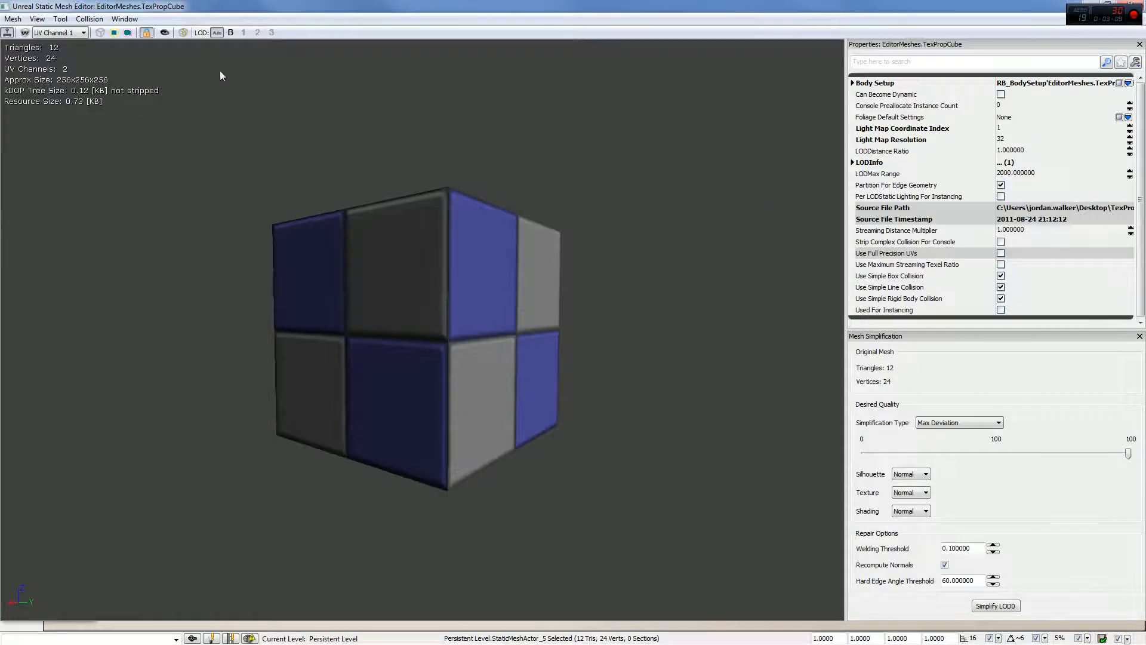
# Review the mesh, tool and collision commands, opening the Auto Convex Collision settings and closing them without applying
pyautogui.click(12, 19)
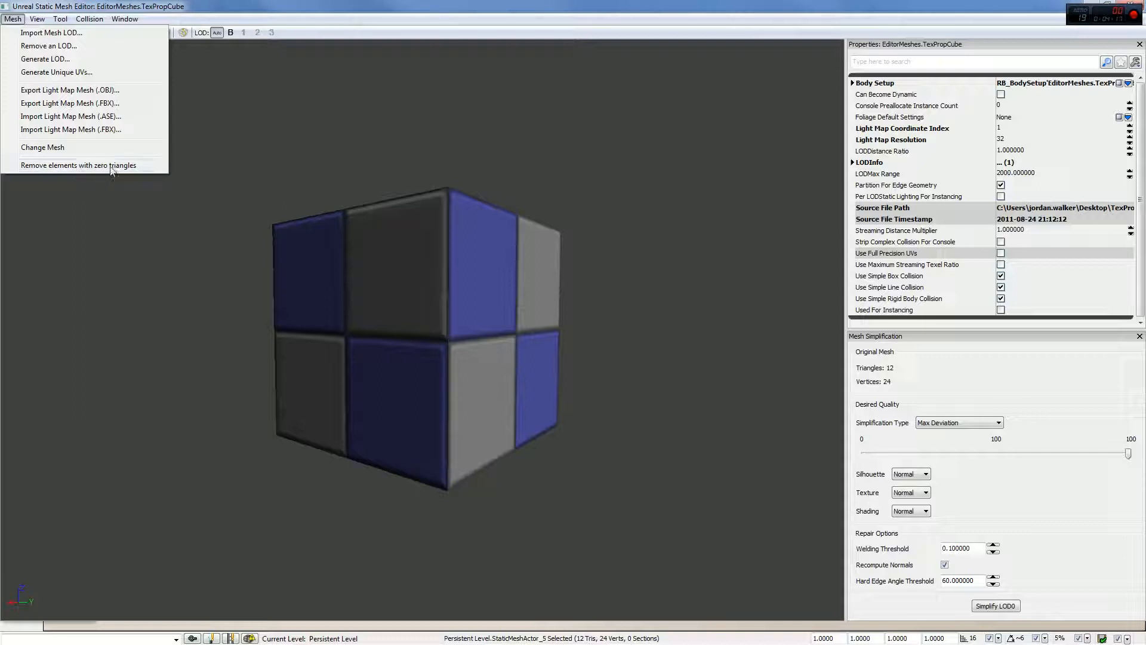
pyautogui.moveTo(37, 22)
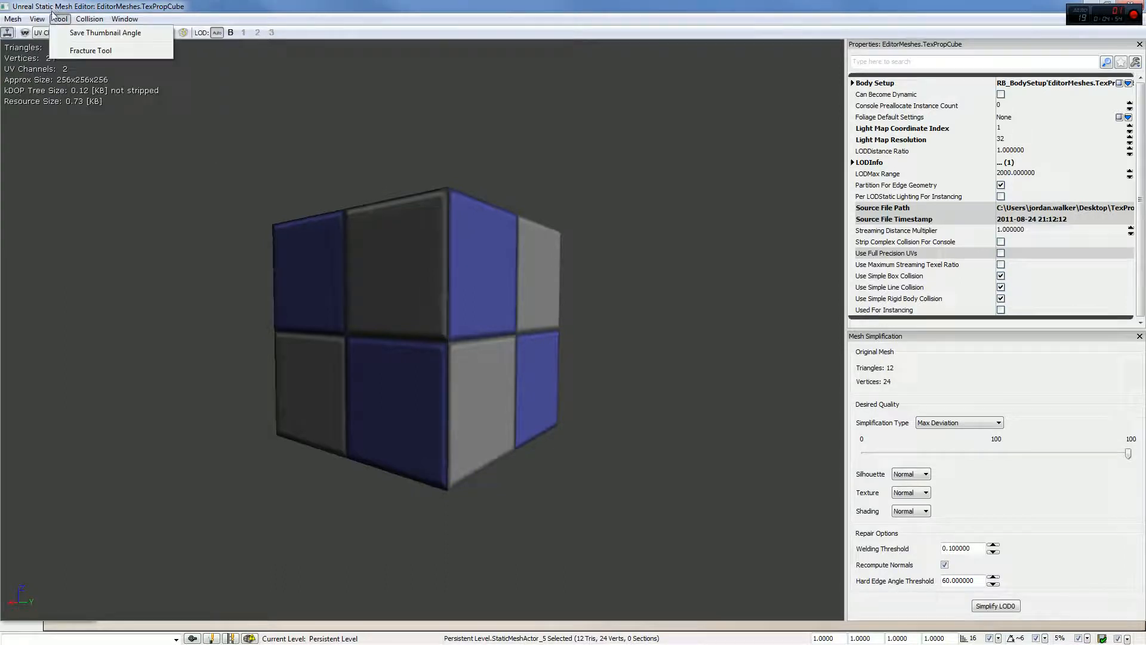
pyautogui.click(144, 125)
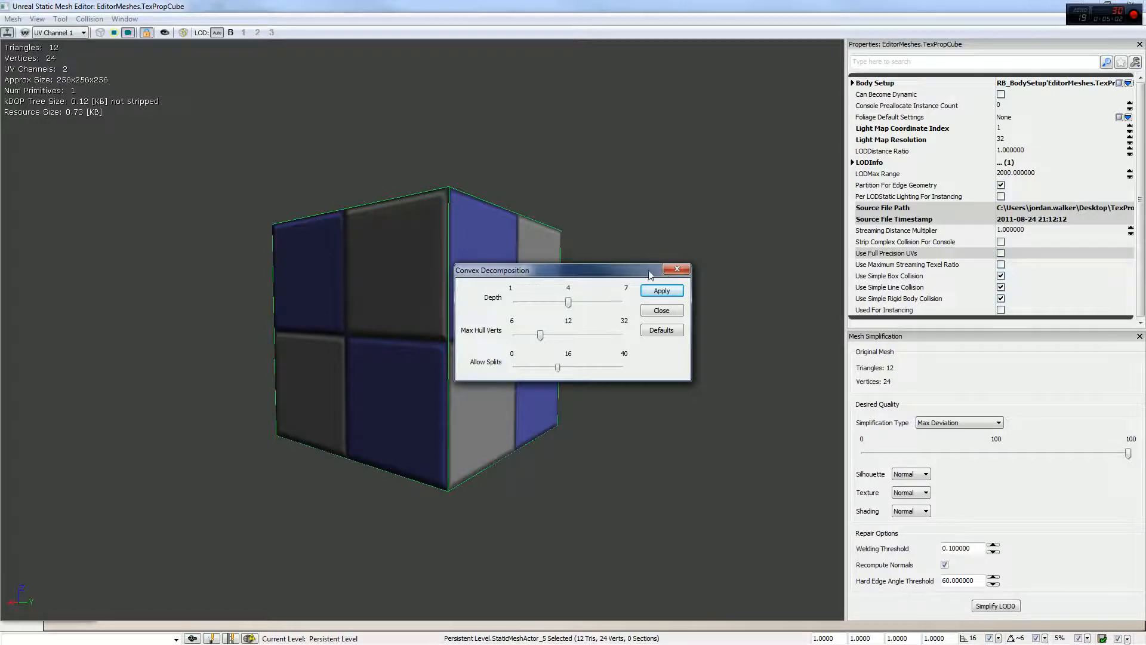
pyautogui.click(677, 270)
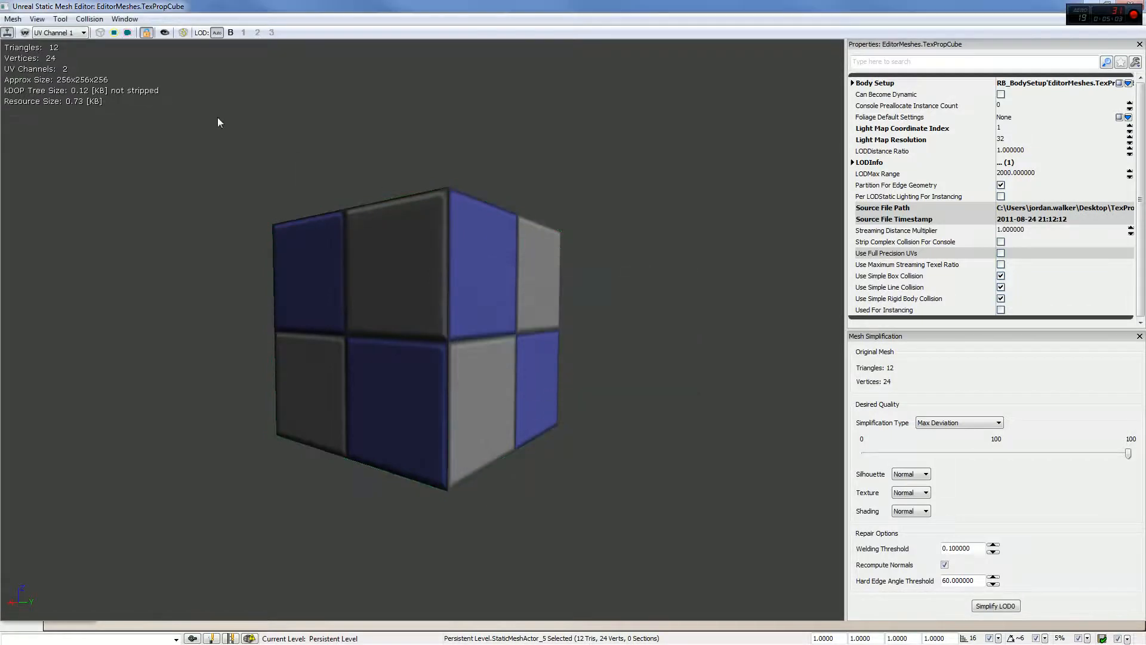
pyautogui.click(89, 18)
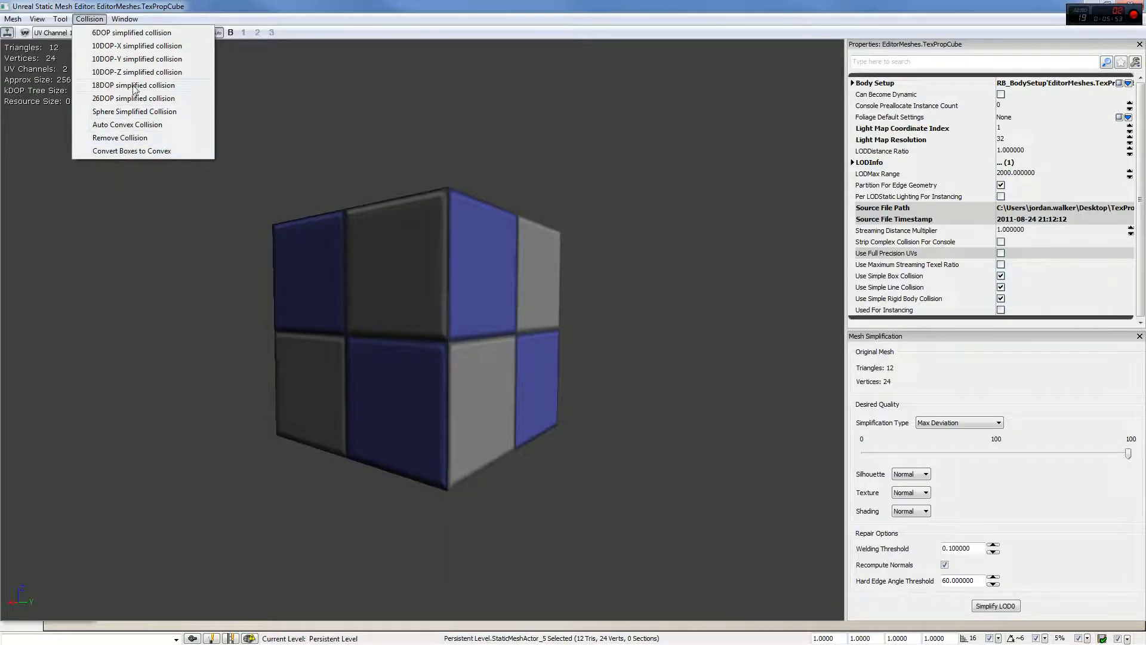
# Show the Generate Unique UVs pane, switch the Properties pane off and on, and hide Generate Unique UVs again
pyautogui.moveTo(127, 23)
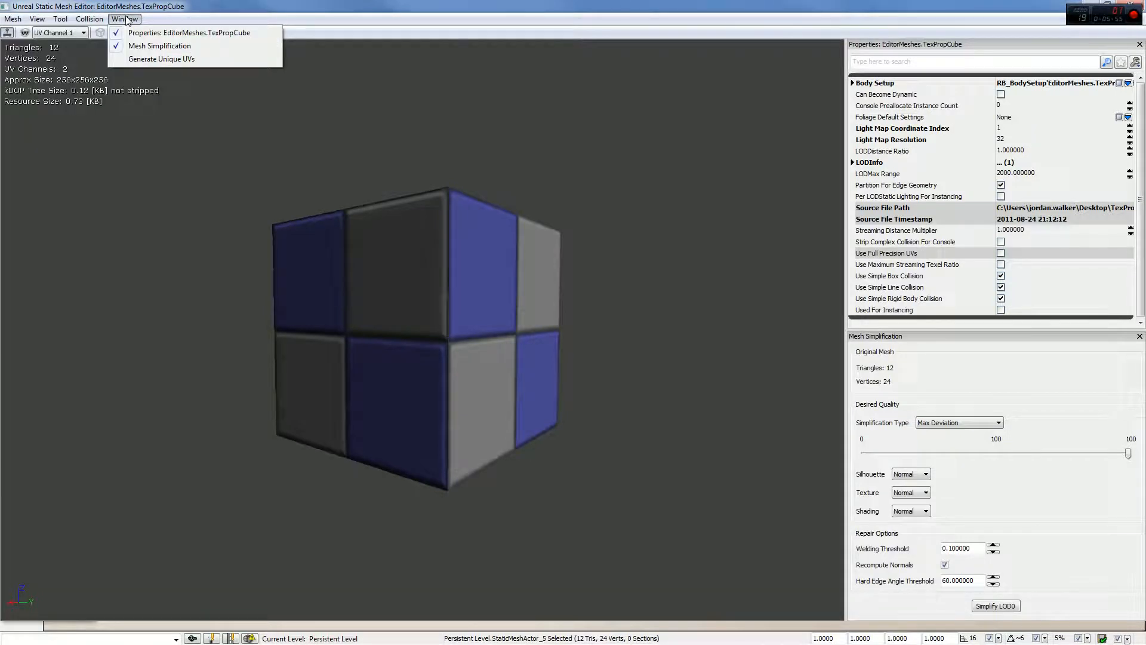
pyautogui.click(133, 59)
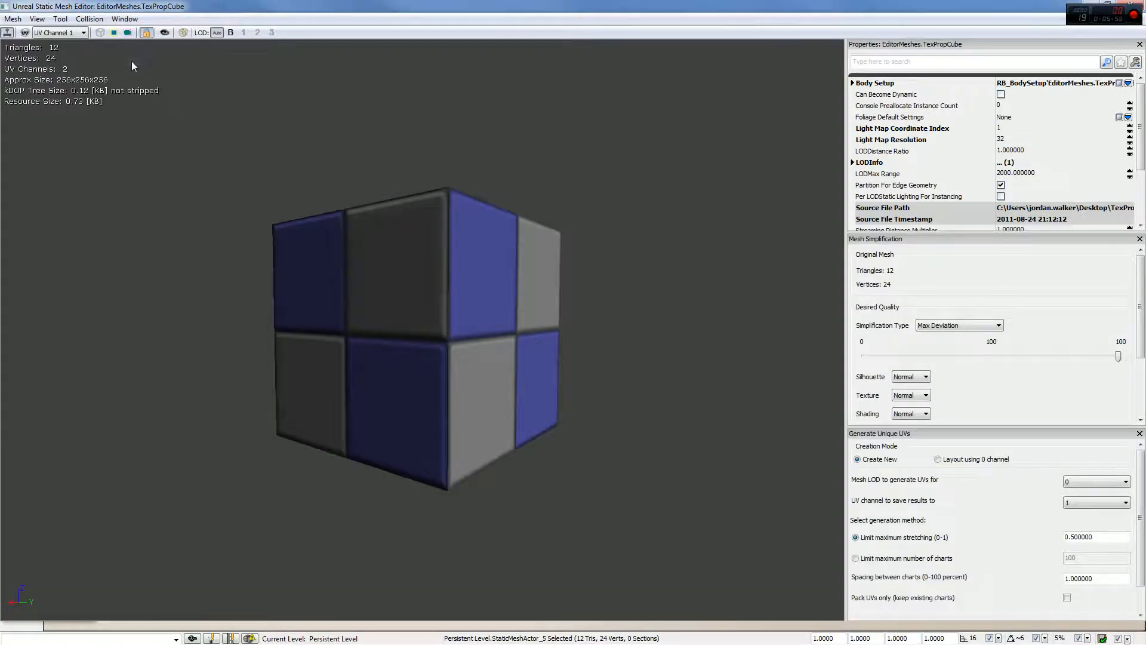
pyautogui.click(137, 19)
pyautogui.click(143, 33)
pyautogui.click(135, 19)
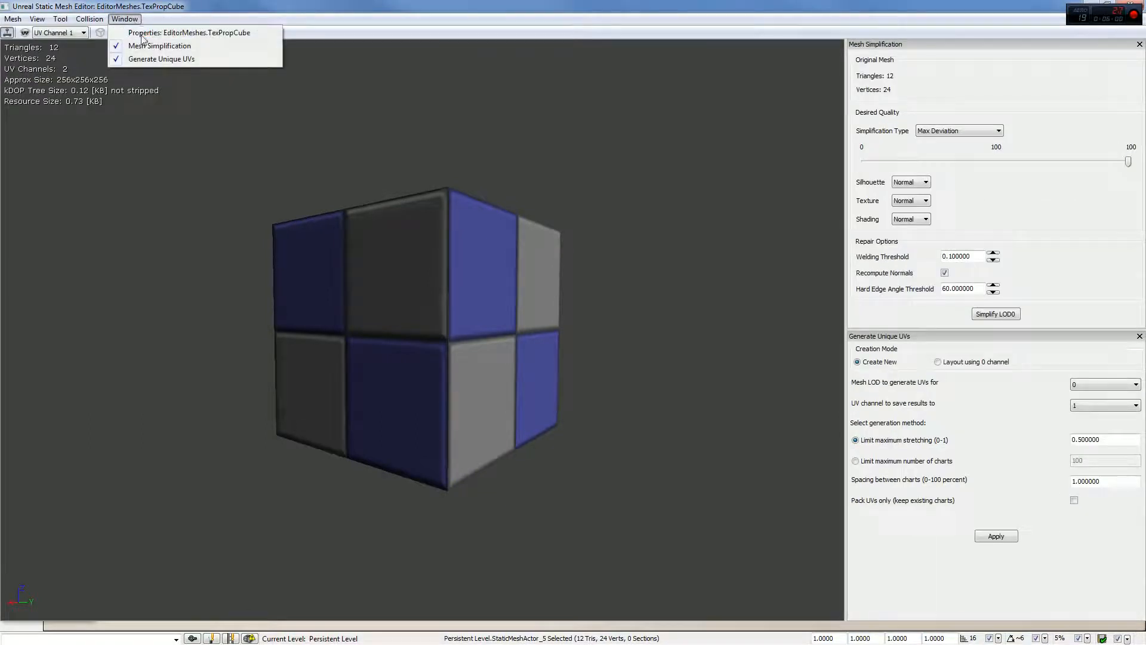
pyautogui.click(143, 34)
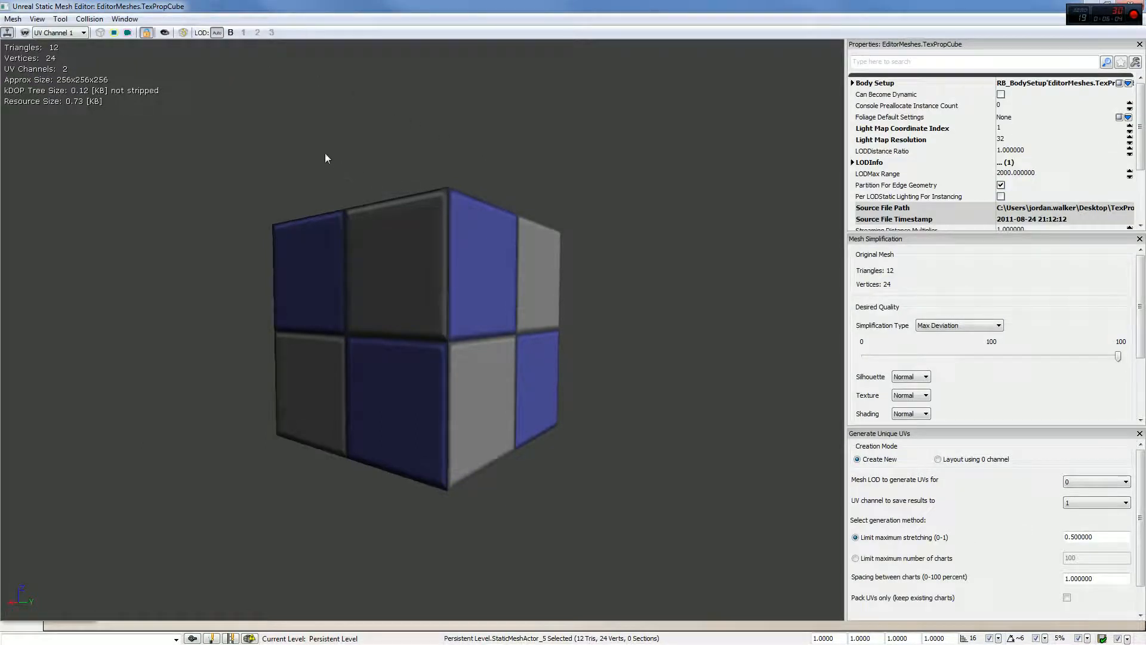
pyautogui.click(124, 19)
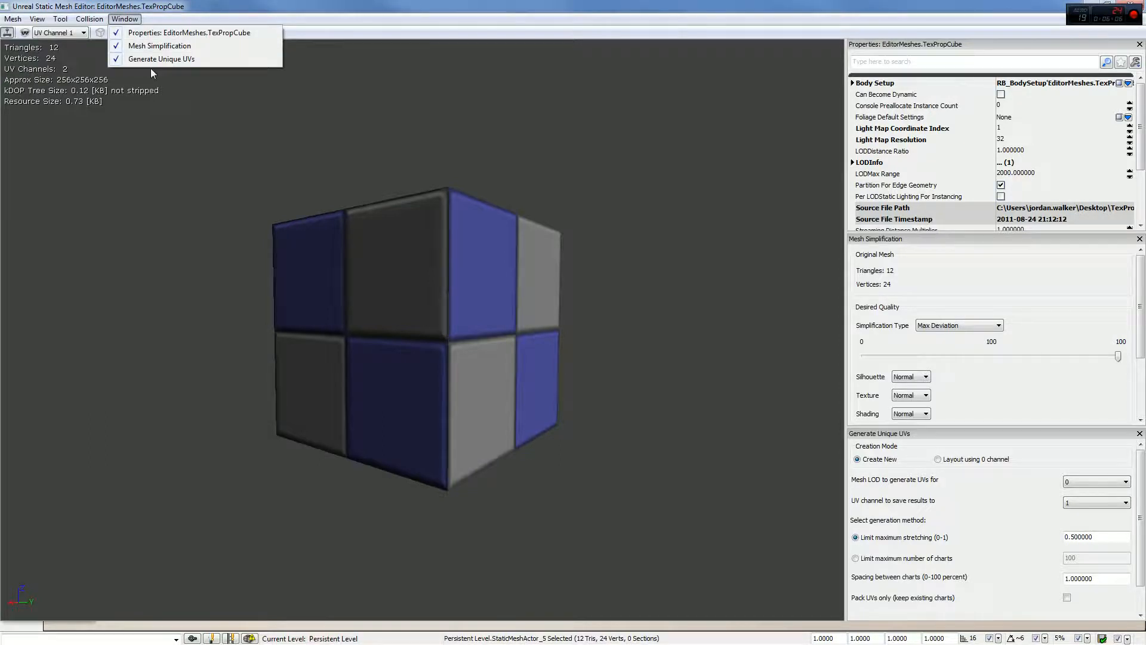
pyautogui.click(153, 59)
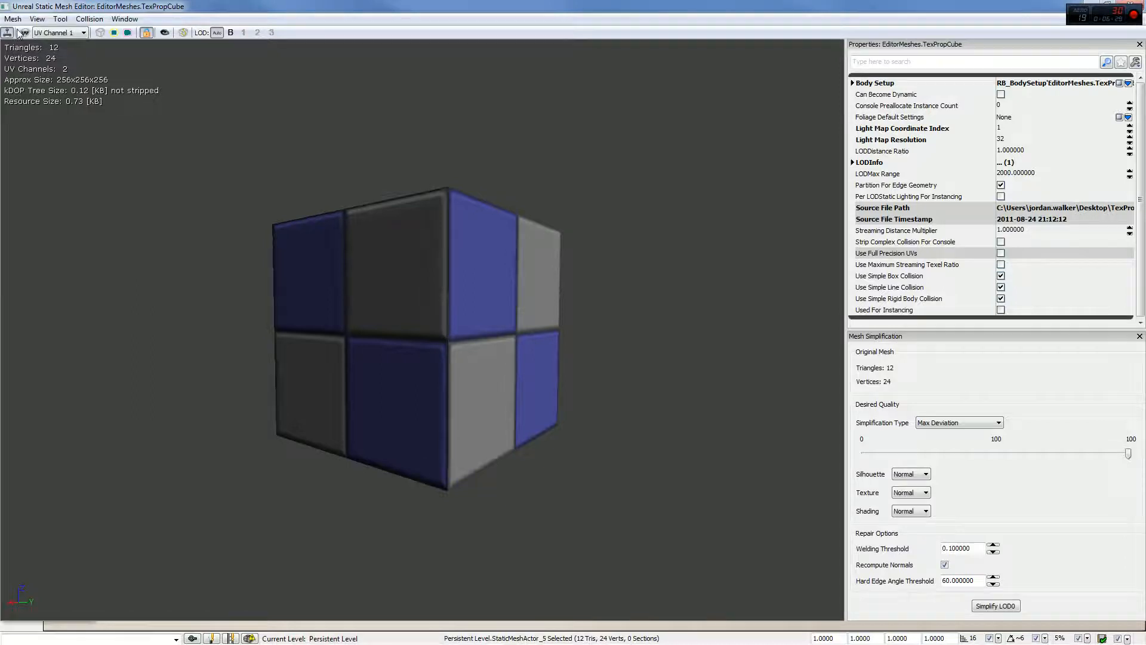
# Examine the UV overlay of the cube for UV Channel 1 and UV Channel 2, hiding the overlay after each
pyautogui.click(24, 33)
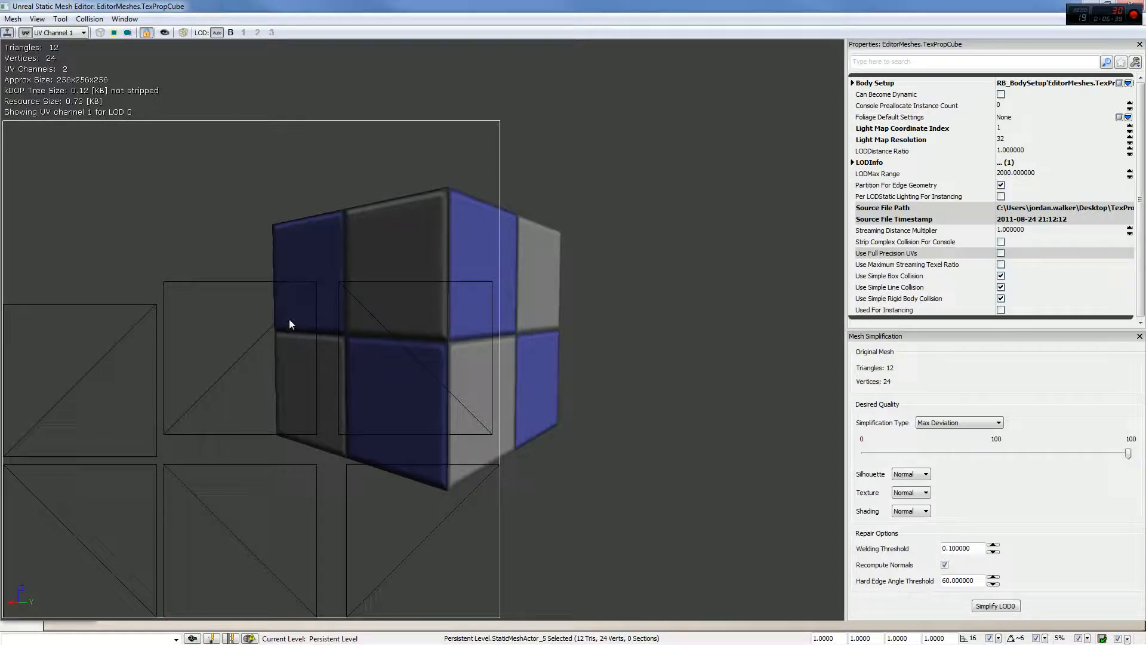
pyautogui.click(25, 33)
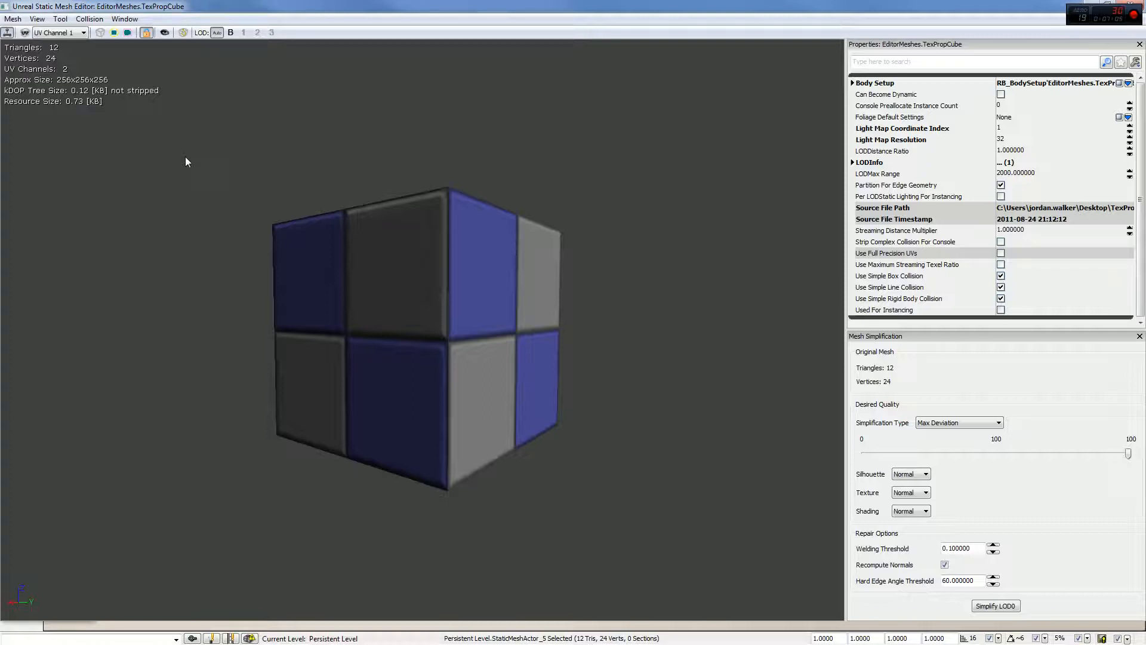
pyautogui.click(58, 33)
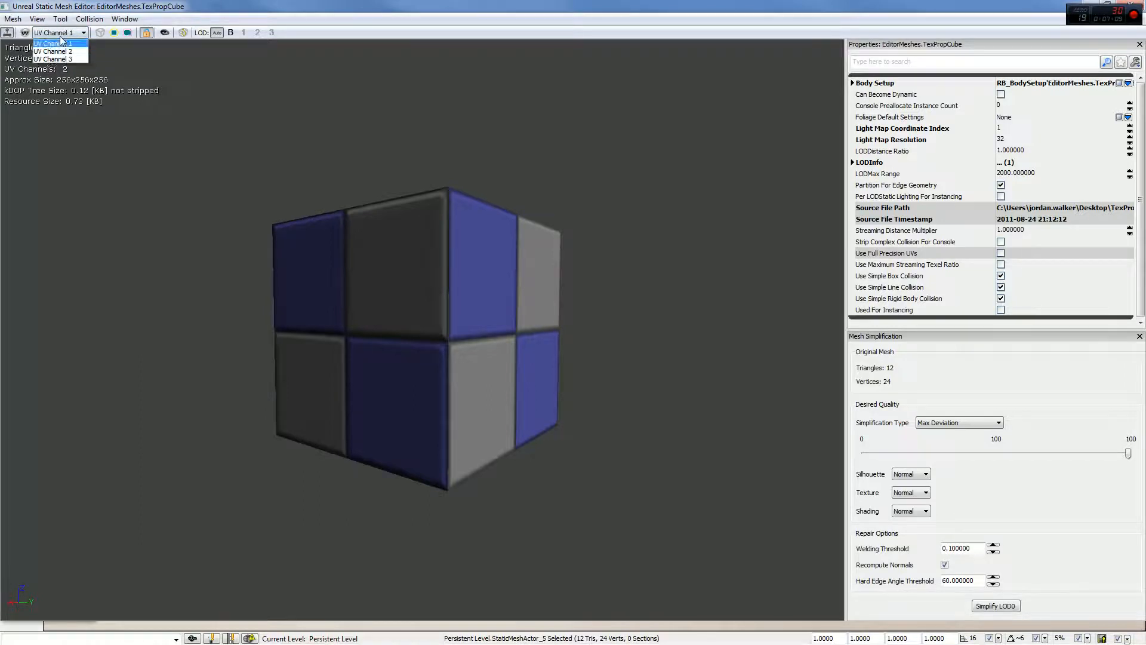
pyautogui.click(36, 18)
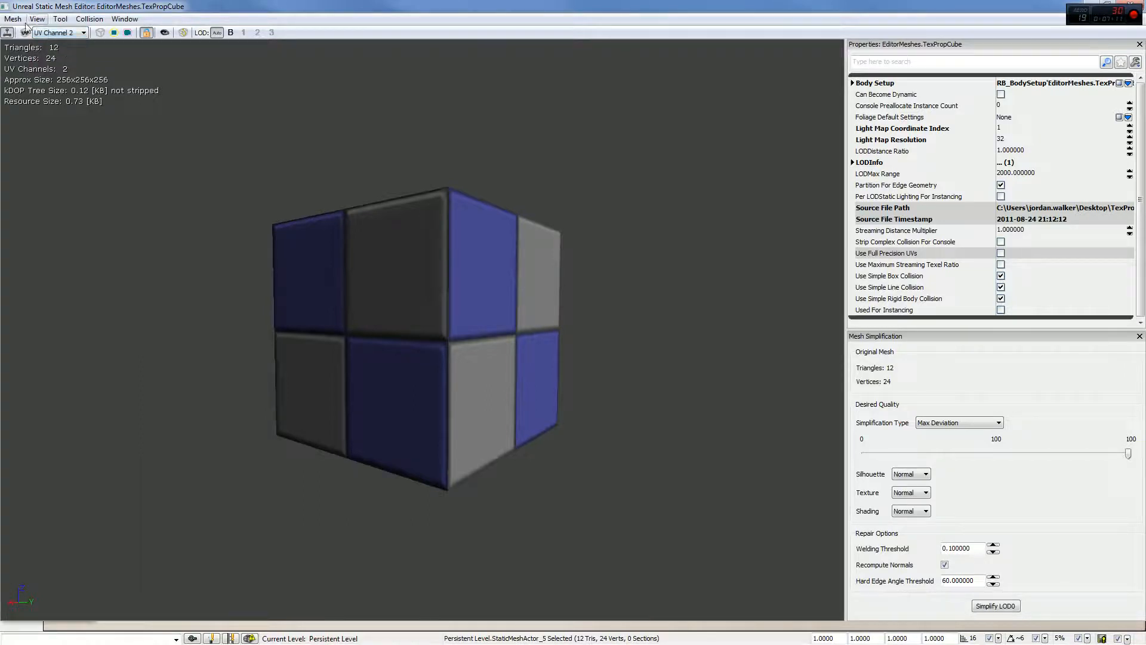
pyautogui.moveTo(12, 18)
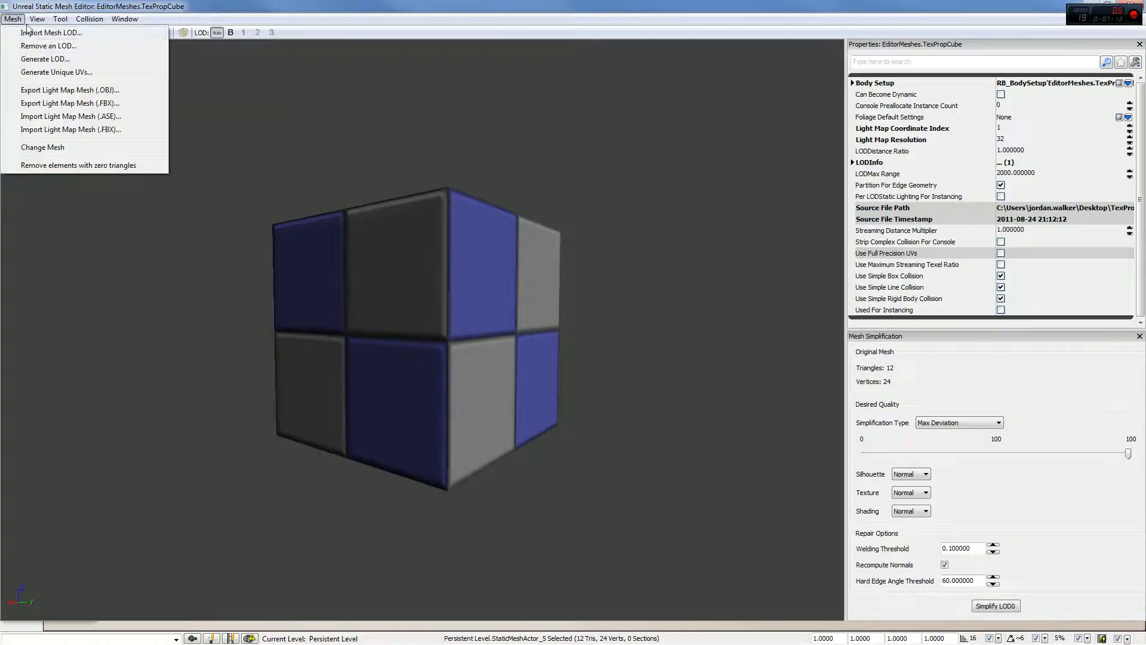
pyautogui.click(260, 7)
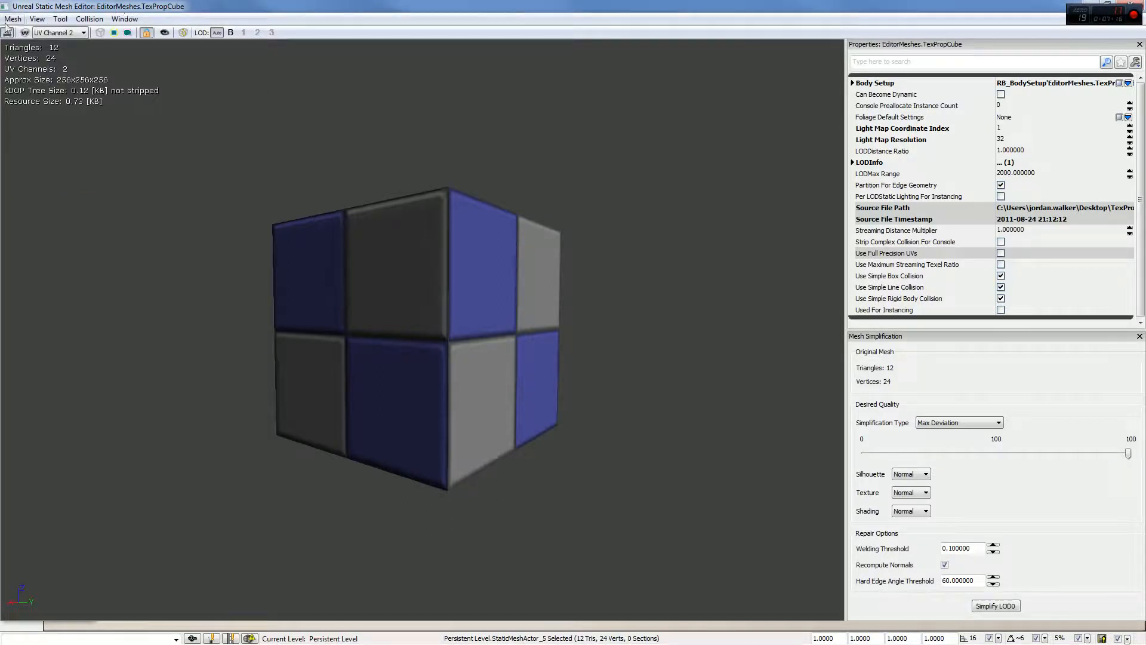
pyautogui.click(24, 32)
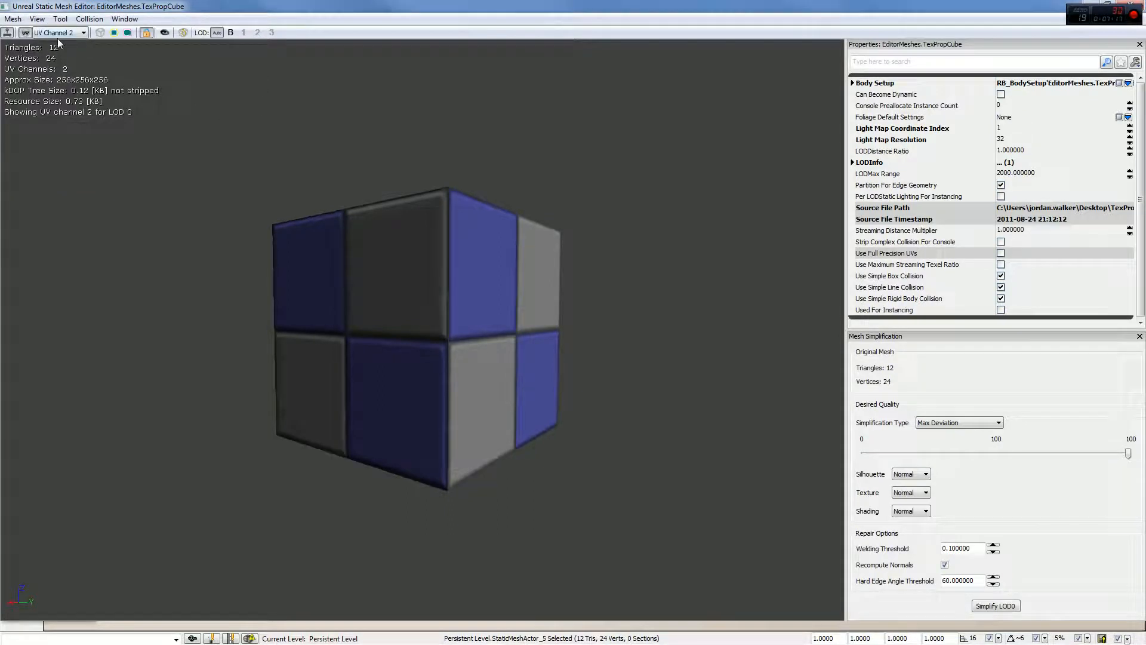
pyautogui.click(25, 33)
# Compare the UV overlays of UV Channel 1 and UV Channel 0, and hide the overlay with UV Channel 0 selected
pyautogui.click(52, 33)
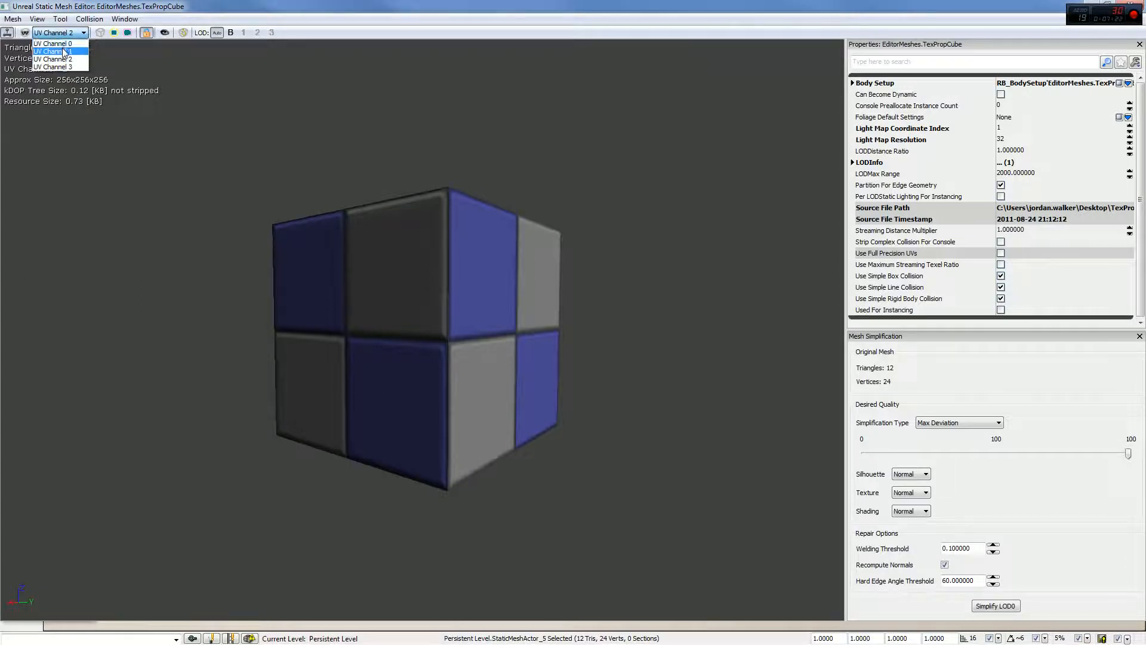
pyautogui.click(57, 51)
pyautogui.click(27, 33)
pyautogui.click(66, 34)
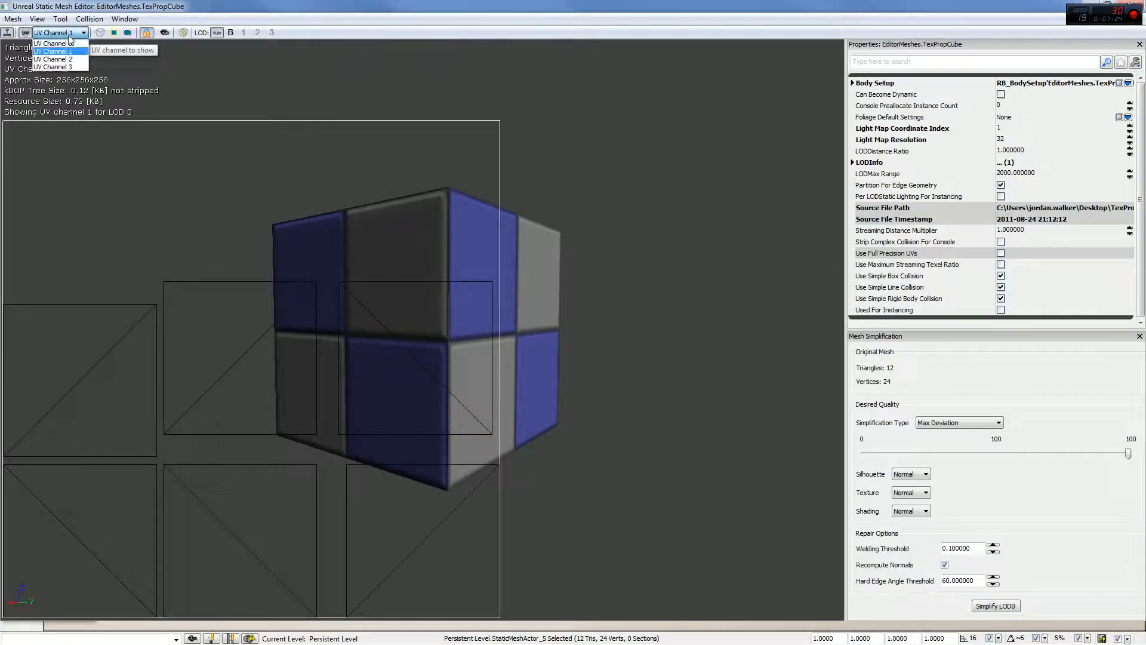
pyautogui.click(70, 42)
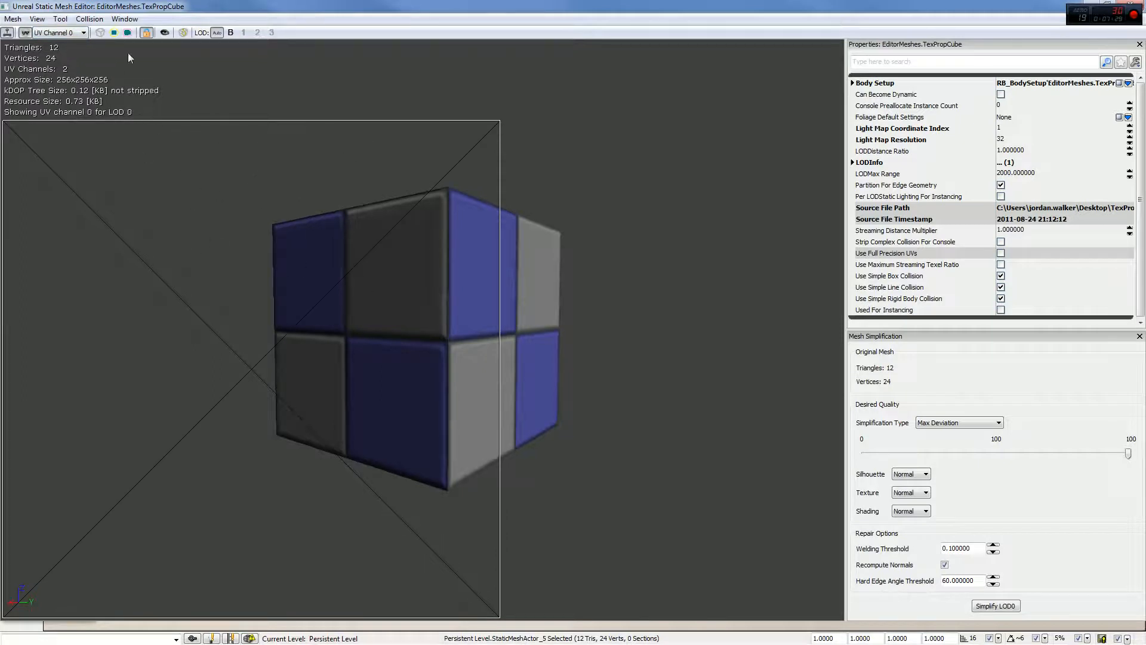
pyautogui.click(64, 52)
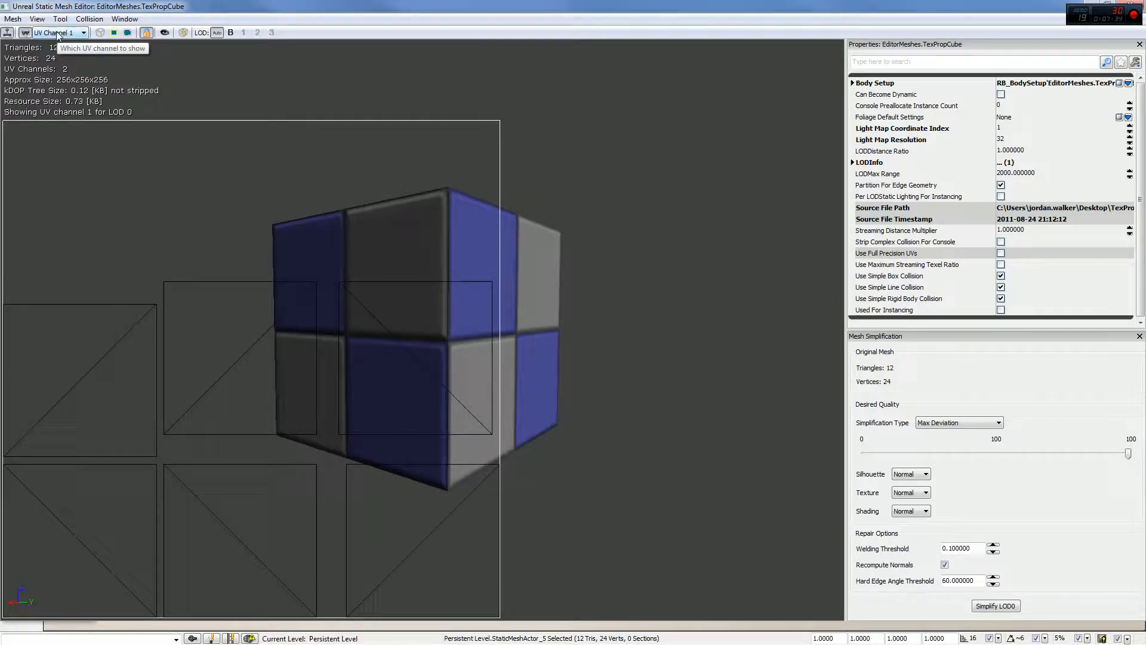
pyautogui.click(57, 33)
pyautogui.click(65, 43)
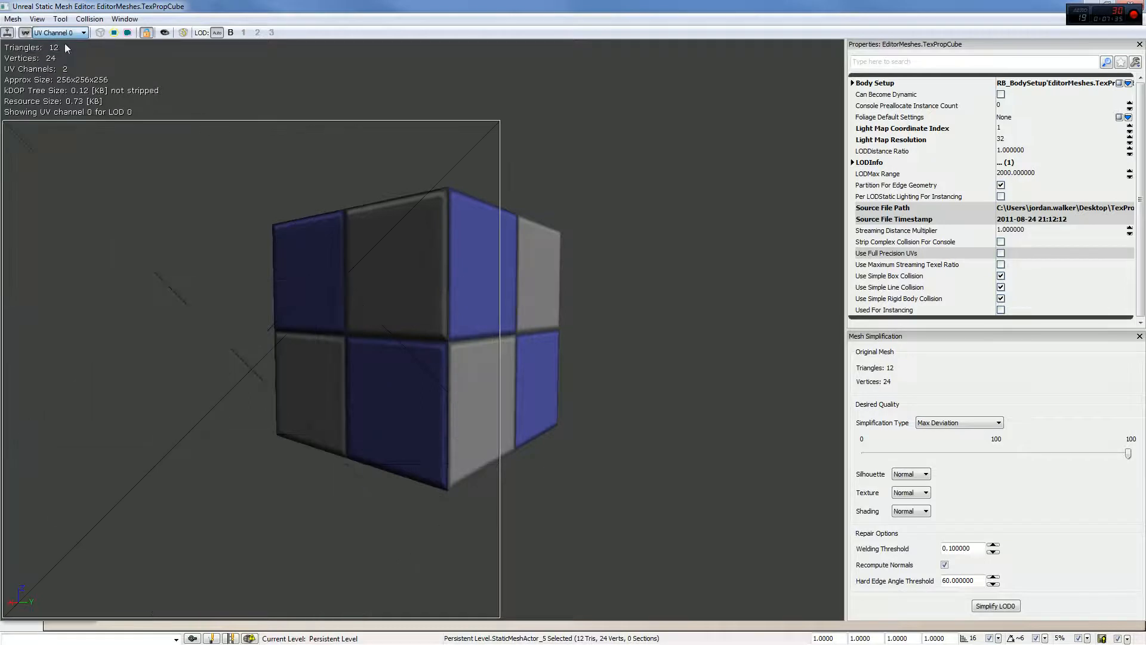
pyautogui.click(27, 33)
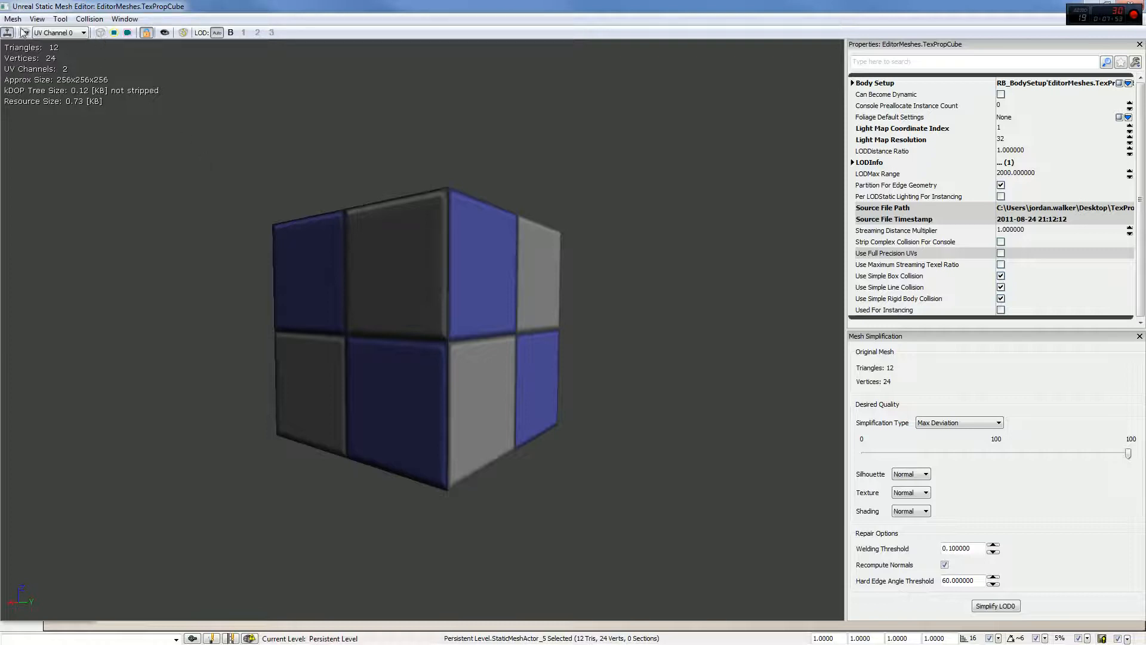
# Toggle the cube's wireframe display on and off to compare it with the shaded view
pyautogui.click(100, 35)
pyautogui.click(100, 34)
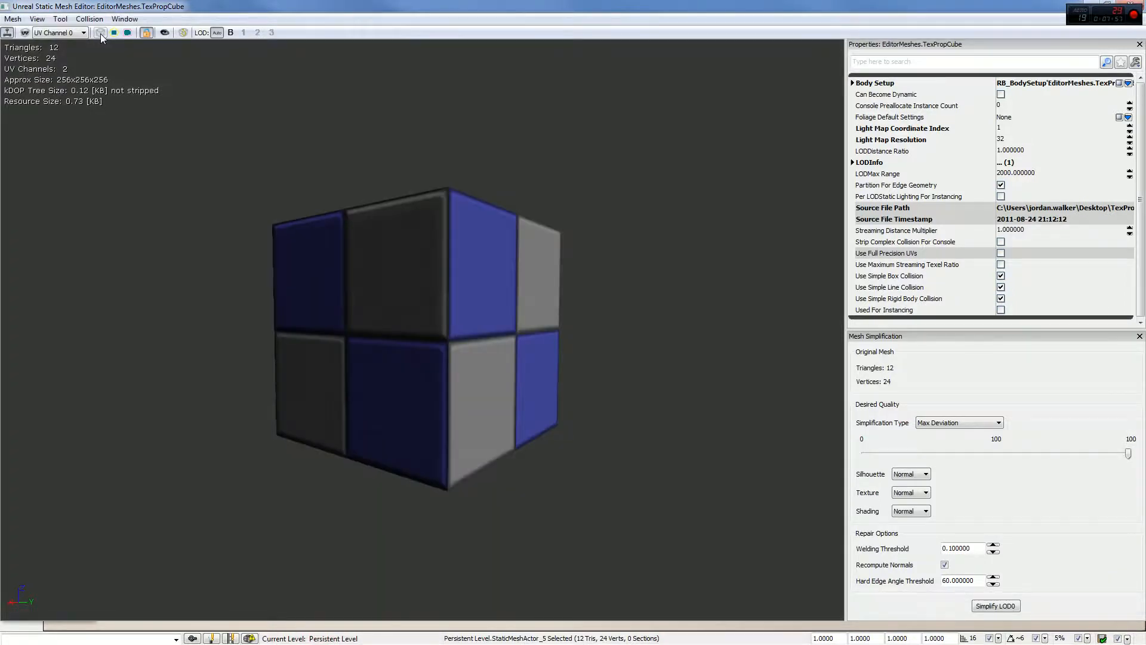
pyautogui.click(100, 35)
pyautogui.click(100, 34)
# Examine the cube with its bounds shown, hide the bounds, and check the collision display
pyautogui.click(121, 37)
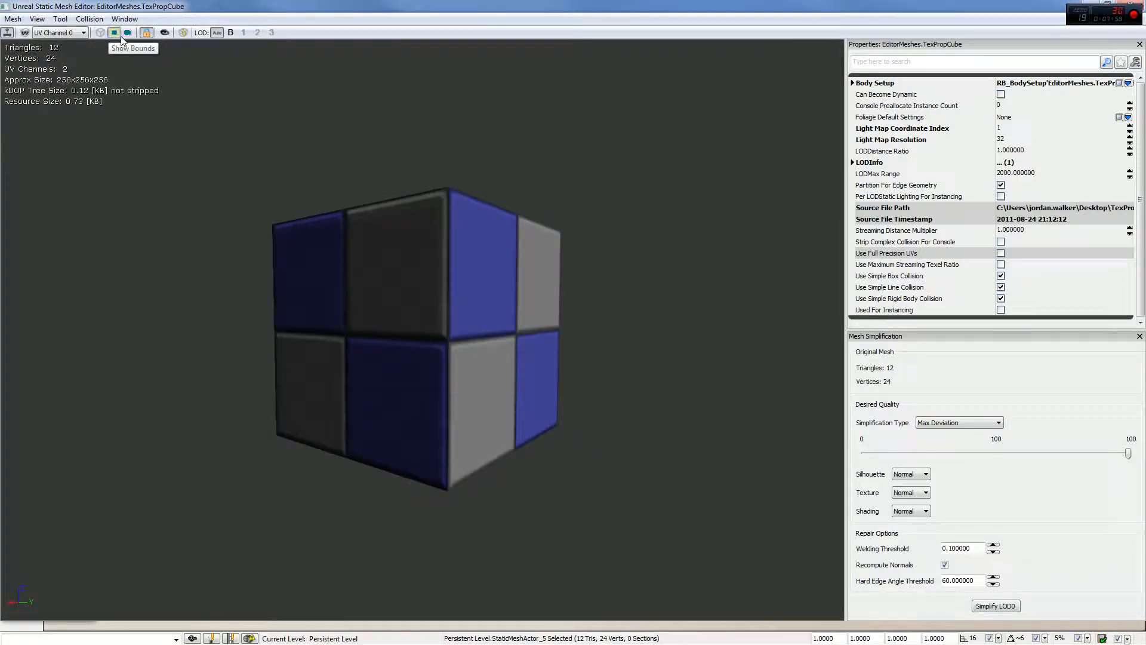
pyautogui.moveTo(382, 334); pyautogui.dragTo(406, 358)
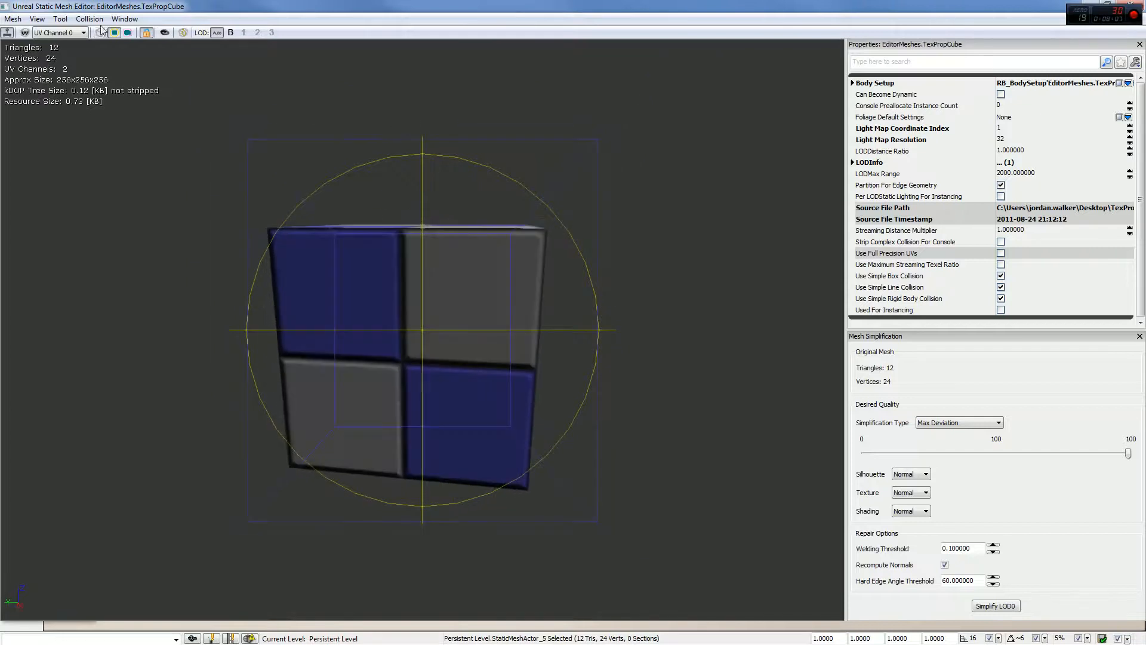
pyautogui.click(114, 33)
pyautogui.click(127, 32)
pyautogui.moveTo(398, 183); pyautogui.dragTo(361, 146)
# Compare viewing the cube with the camera unlocked and locked, leaving the camera locked
pyautogui.click(145, 33)
pyautogui.moveTo(361, 145); pyautogui.dragTo(382, 182, button='right')
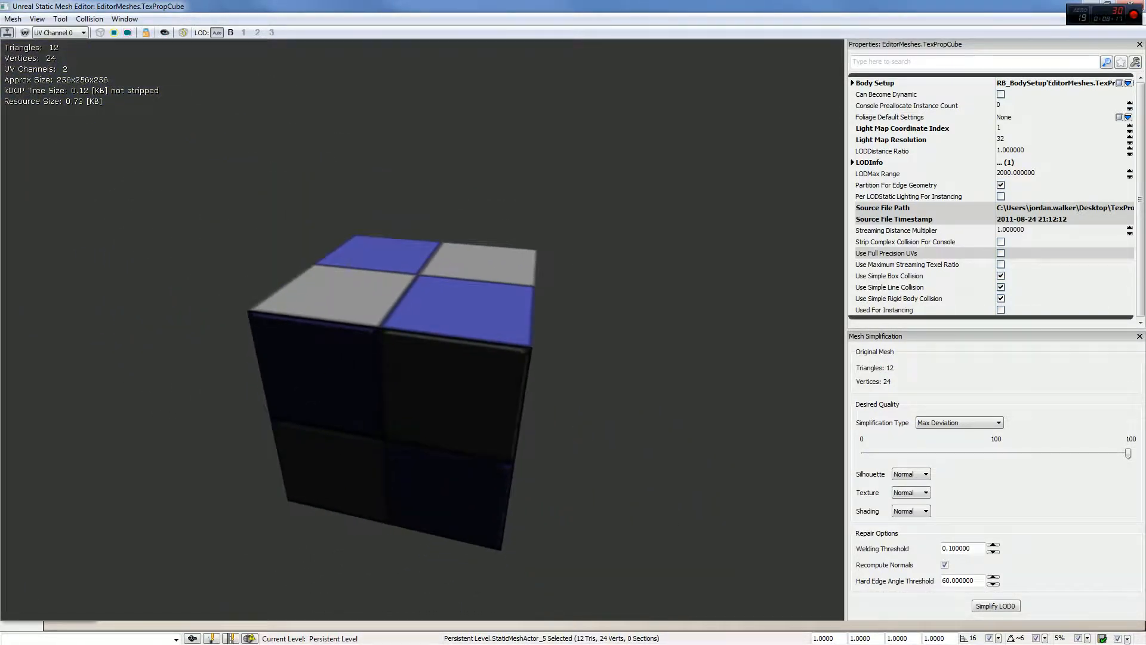
pyautogui.click(148, 35)
pyautogui.moveTo(205, 128); pyautogui.dragTo(246, 182)
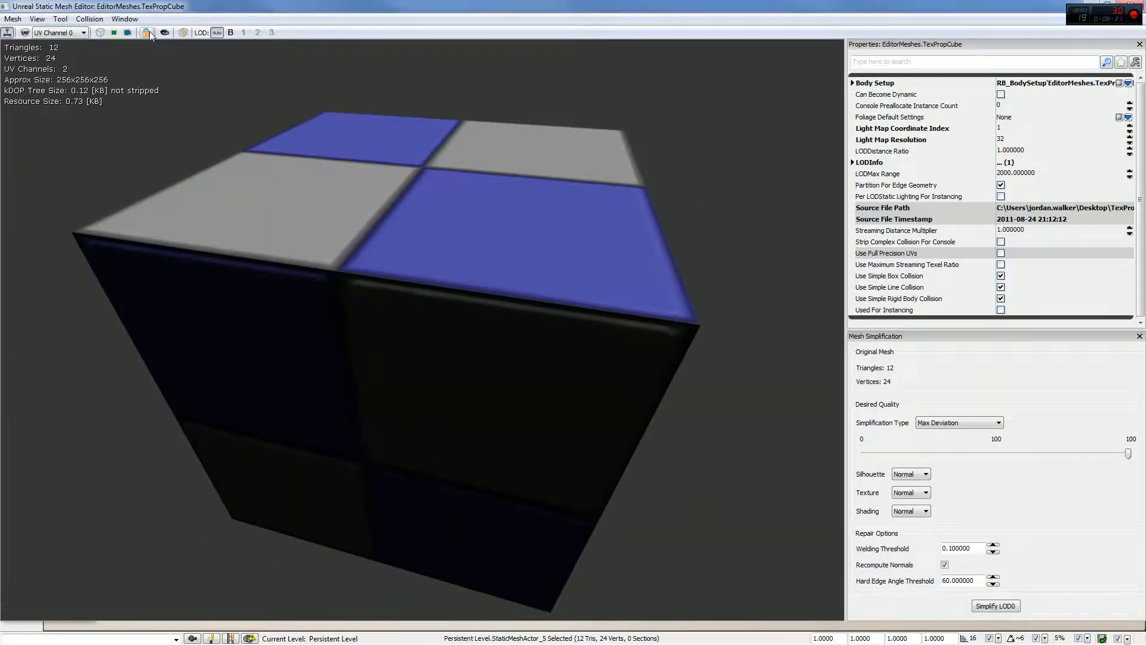
pyautogui.click(145, 33)
pyautogui.click(146, 32)
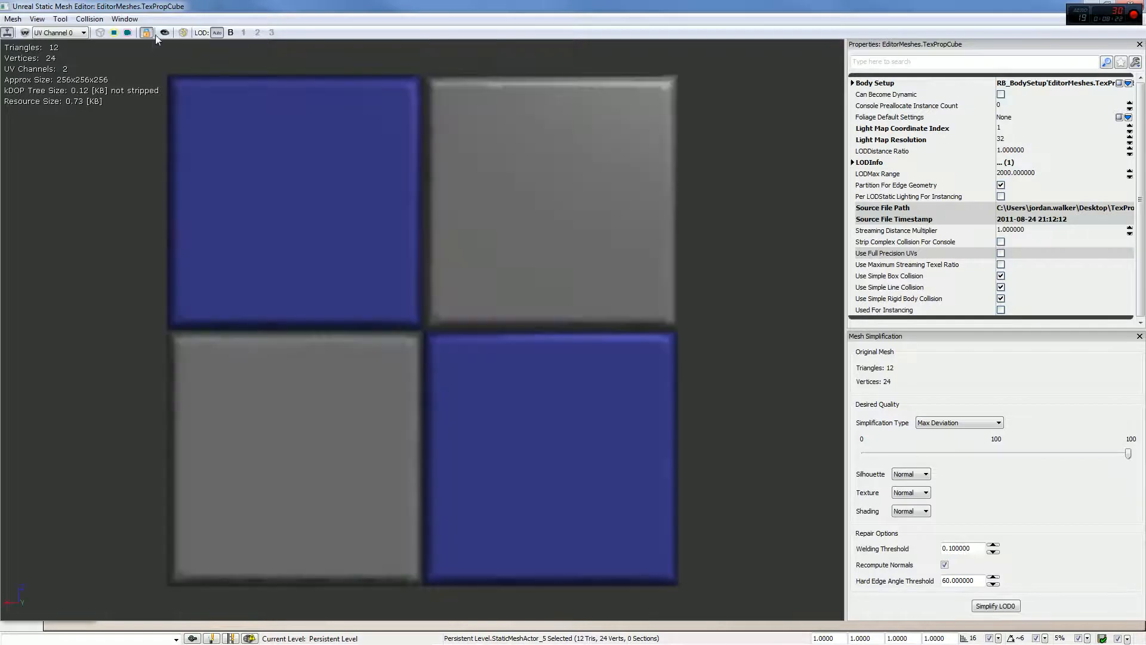
pyautogui.moveTo(289, 106); pyautogui.dragTo(337, 122)
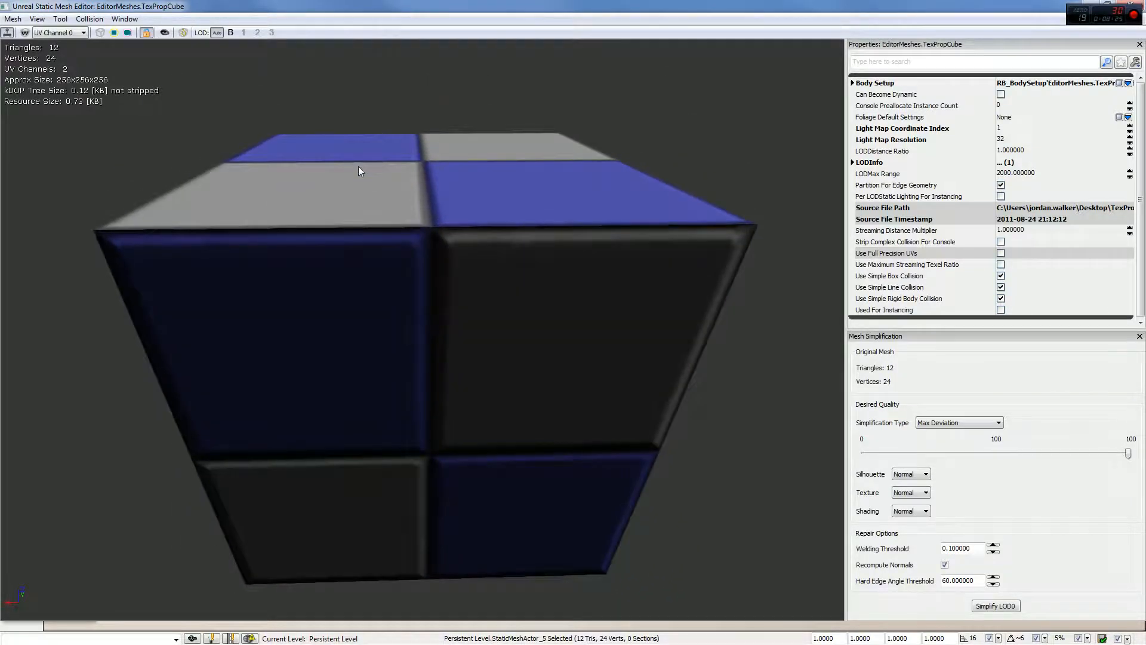
pyautogui.moveTo(359, 169)
pyautogui.mouseDown()
pyautogui.moveTo(371, 170)
pyautogui.moveTo(371, 223)
pyautogui.moveTo(377, 209)
pyautogui.moveTo(382, 234)
pyautogui.moveTo(347, 155)
pyautogui.mouseUp()
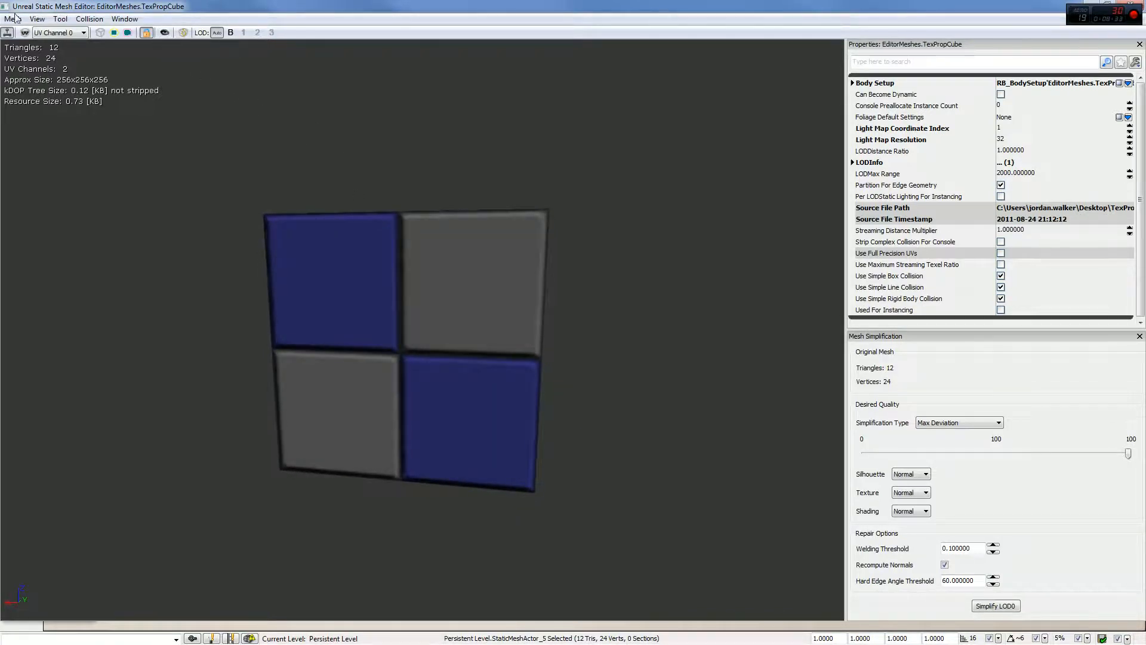
pyautogui.click(38, 19)
pyautogui.click(90, 32)
pyautogui.moveTo(264, 250); pyautogui.dragTo(210, 218)
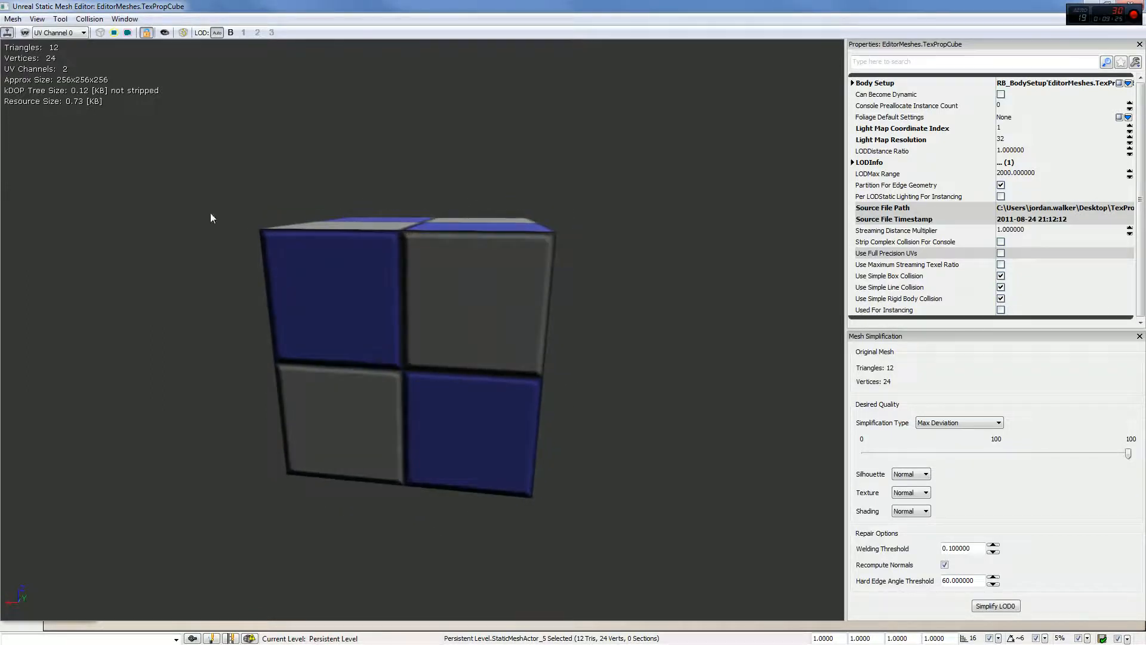
# Open the Fracture Tool for the cube and generate chunks with Num Chunks set to 10
pyautogui.click(64, 18)
pyautogui.click(95, 48)
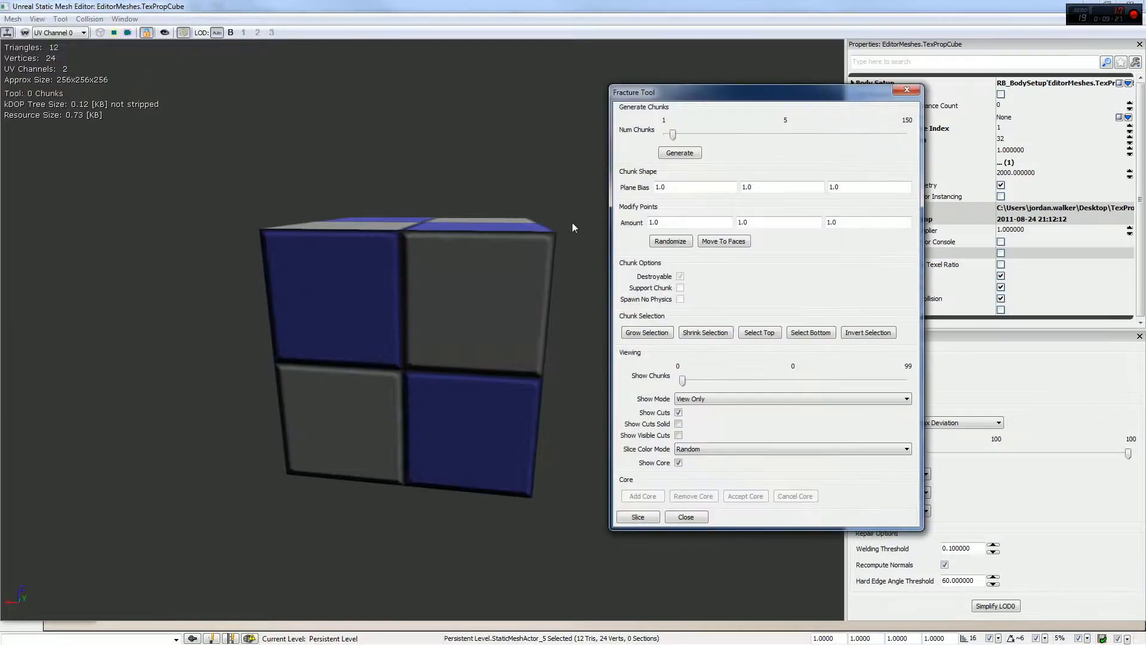
pyautogui.moveTo(660, 91); pyautogui.dragTo(647, 119)
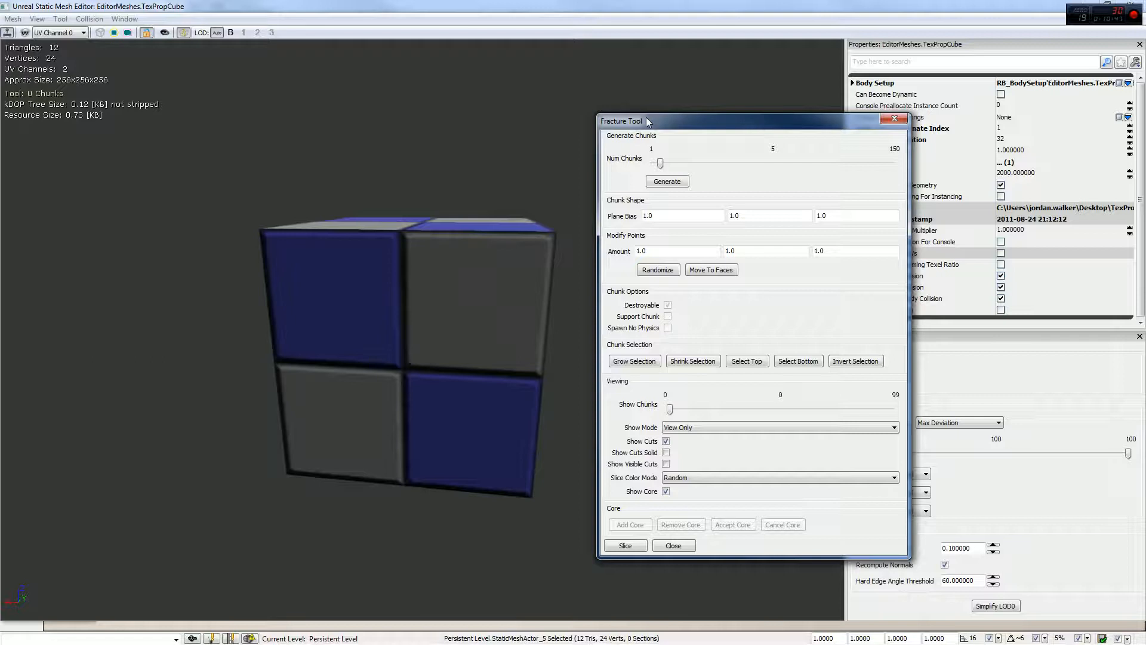
pyautogui.moveTo(661, 164); pyautogui.dragTo(668, 169)
pyautogui.click(670, 183)
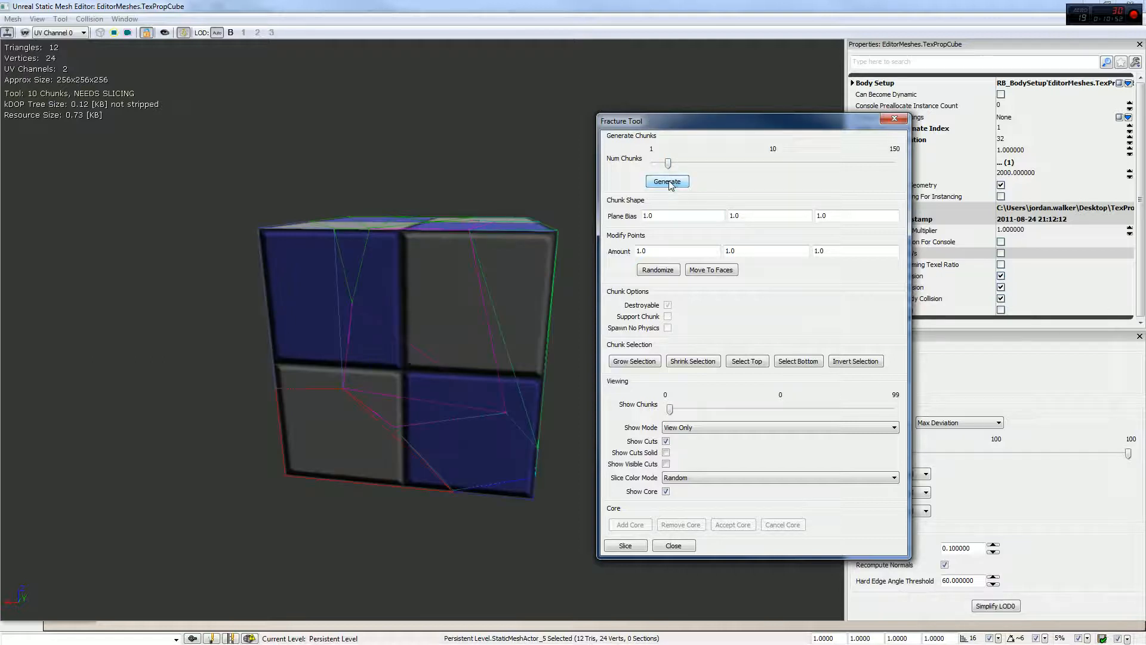
# Inspect the chunk cuts on the cube's sides and regenerate the 10 chunks for a different pattern
pyautogui.moveTo(559, 320); pyautogui.dragTo(558, 270)
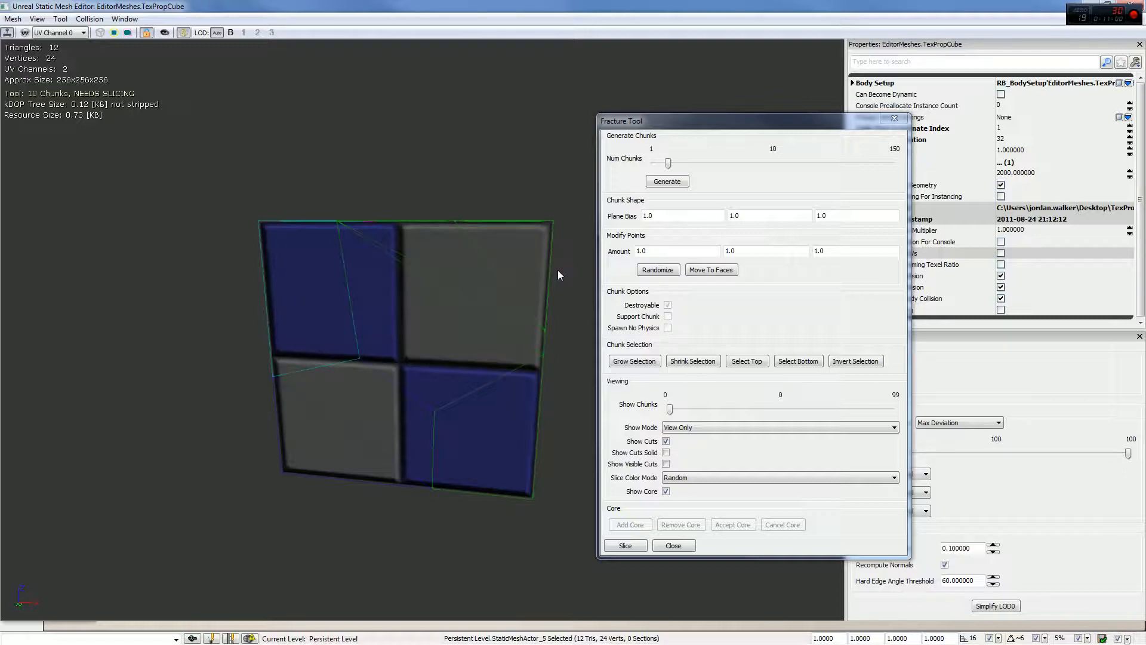
pyautogui.moveTo(543, 204)
pyautogui.mouseDown()
pyautogui.moveTo(561, 240)
pyautogui.moveTo(542, 215)
pyautogui.mouseUp()
pyautogui.click(673, 183)
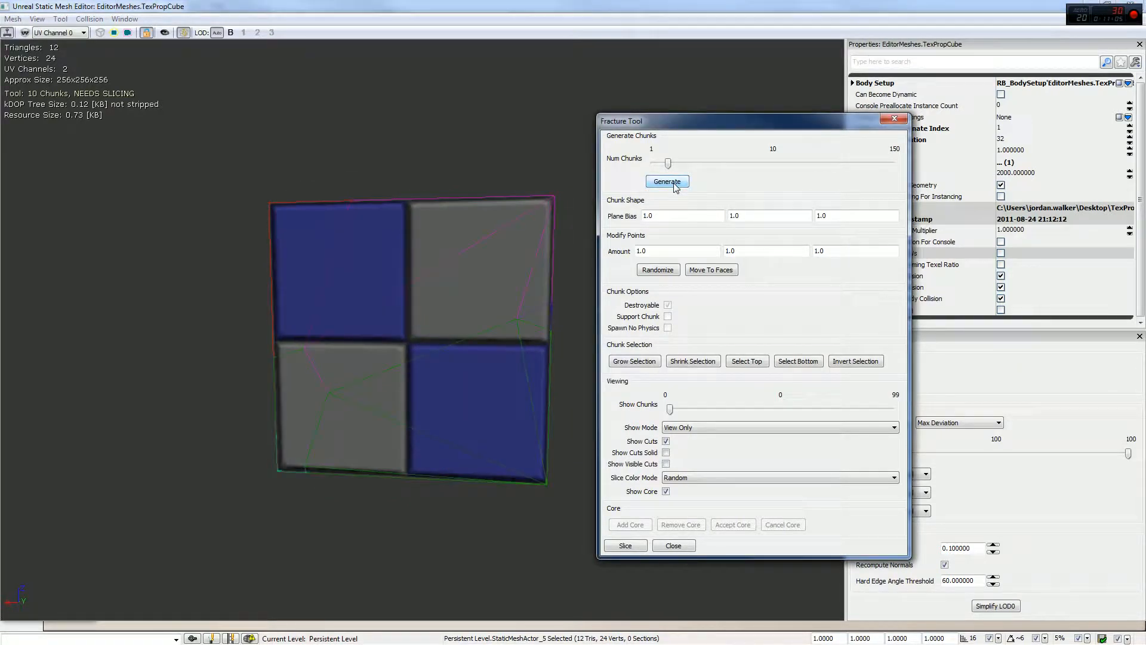
pyautogui.moveTo(594, 232)
pyautogui.mouseDown()
pyautogui.moveTo(555, 235)
pyautogui.moveTo(591, 234)
pyautogui.mouseUp()
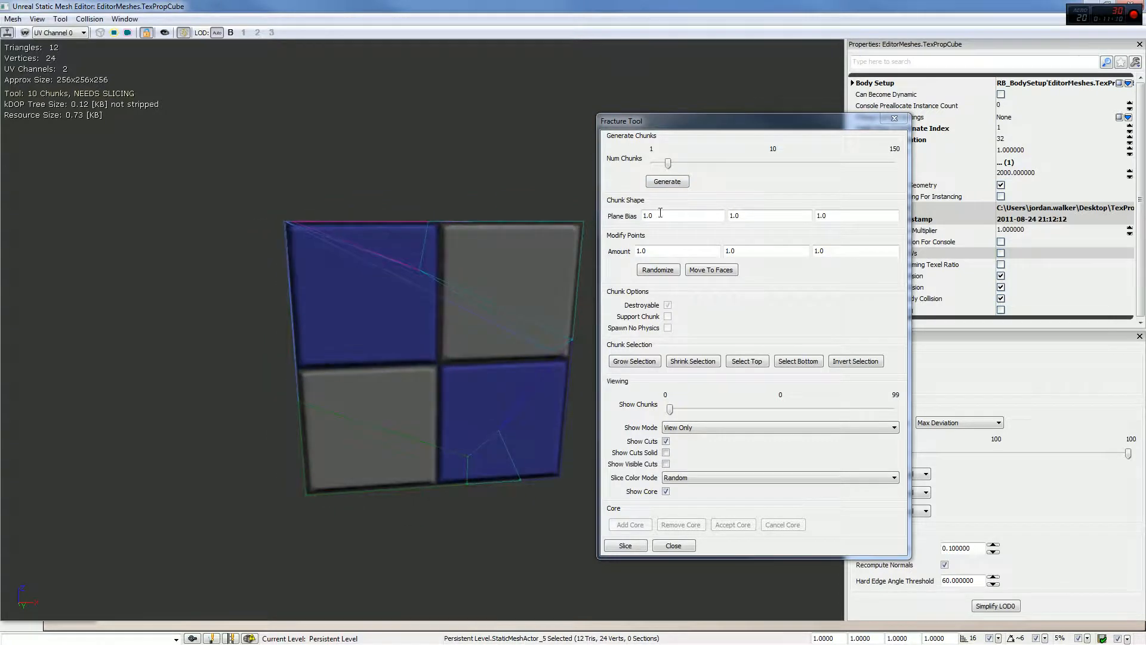
# Examine the Plane Bias and Modify Points settings of the Fracture Tool, leaving their values as they are
pyautogui.click(676, 219)
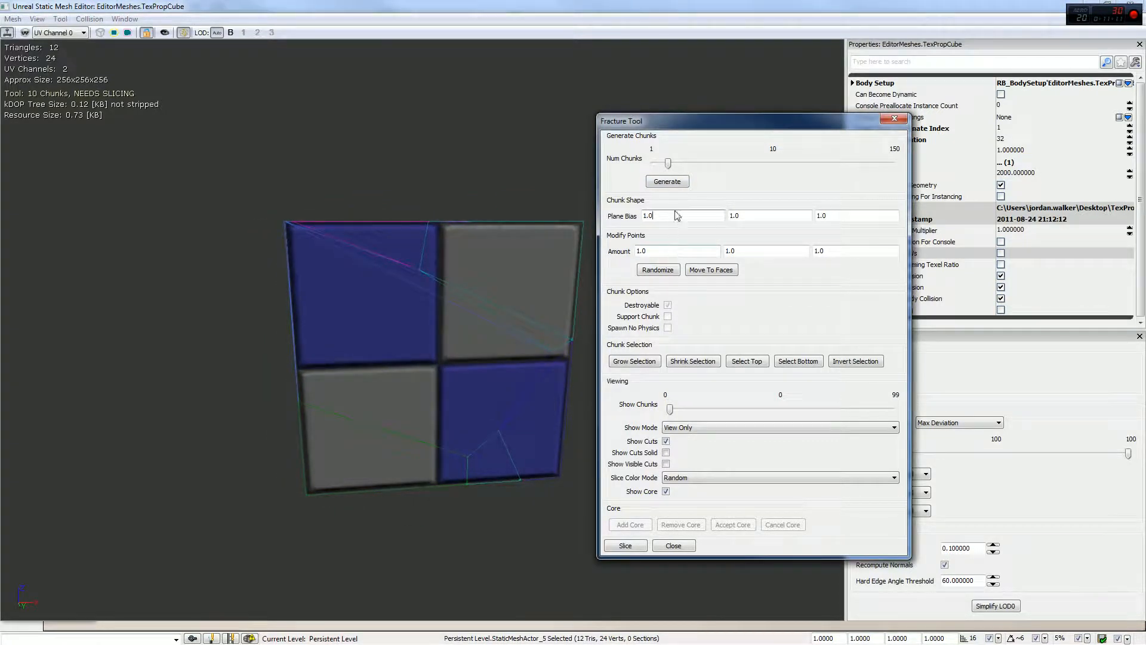
pyautogui.click(671, 255)
pyautogui.press('Tab')
pyautogui.press('Tab')
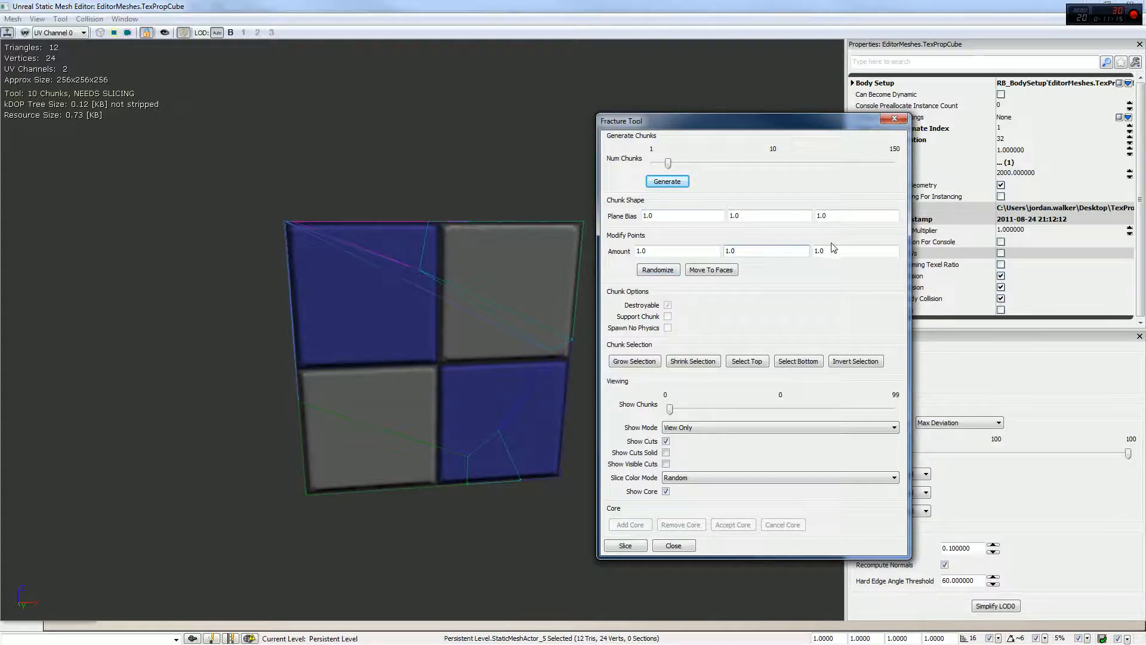
pyautogui.click(769, 219)
pyautogui.click(820, 219)
pyautogui.click(677, 219)
pyautogui.click(707, 270)
# Select several chunks of the cube one after another and inspect their shapes
pyautogui.click(480, 298)
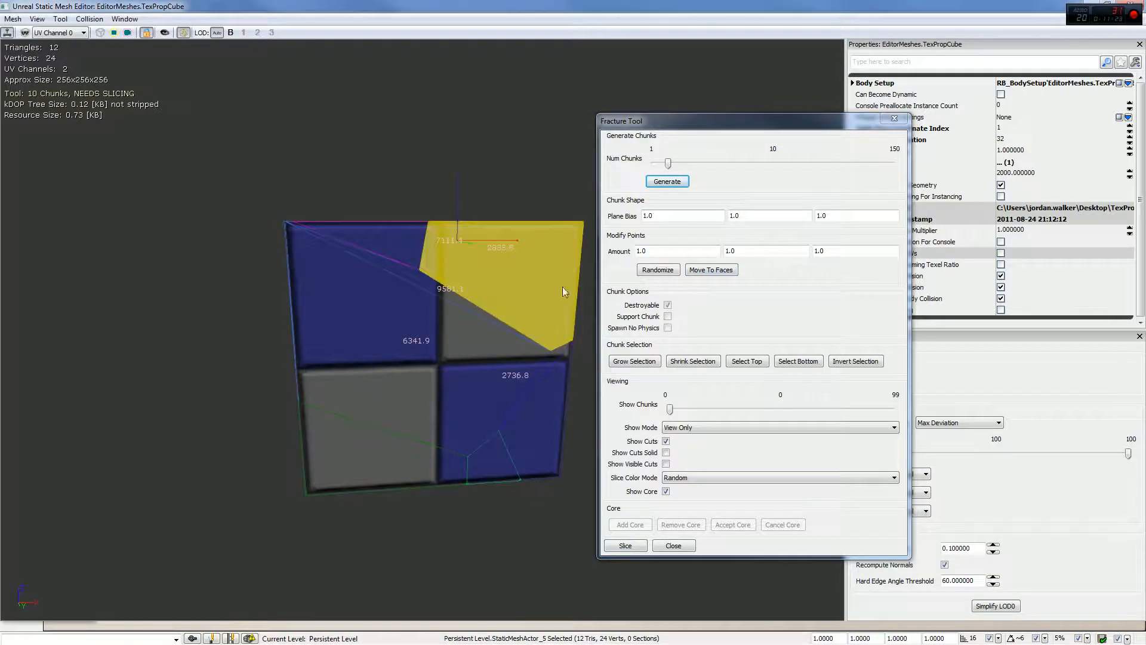
pyautogui.click(700, 271)
pyautogui.moveTo(502, 294)
pyautogui.mouseDown()
pyautogui.moveTo(445, 316)
pyautogui.moveTo(501, 294)
pyautogui.mouseUp()
pyautogui.click(440, 335)
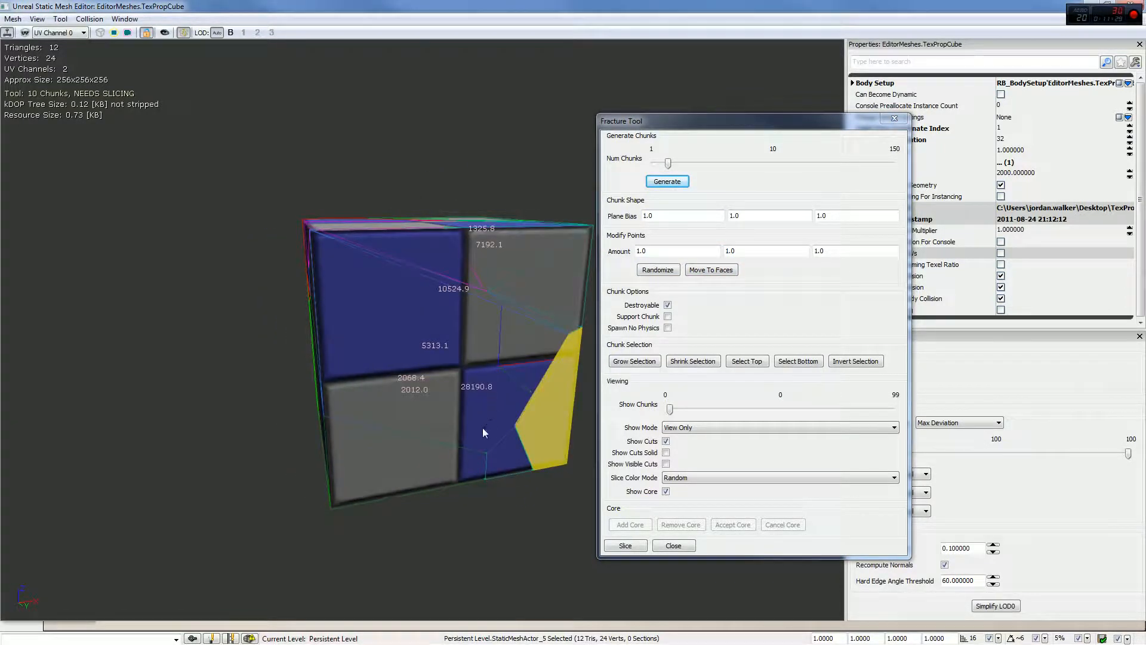
pyautogui.click(469, 445)
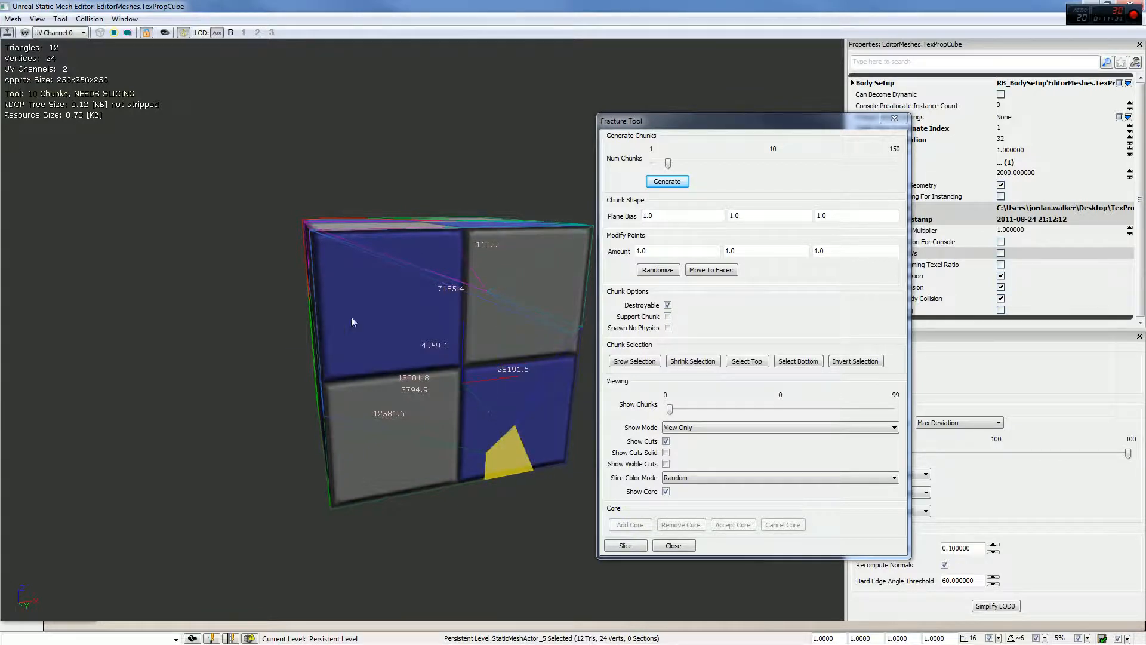
pyautogui.moveTo(488, 294); pyautogui.dragTo(370, 321)
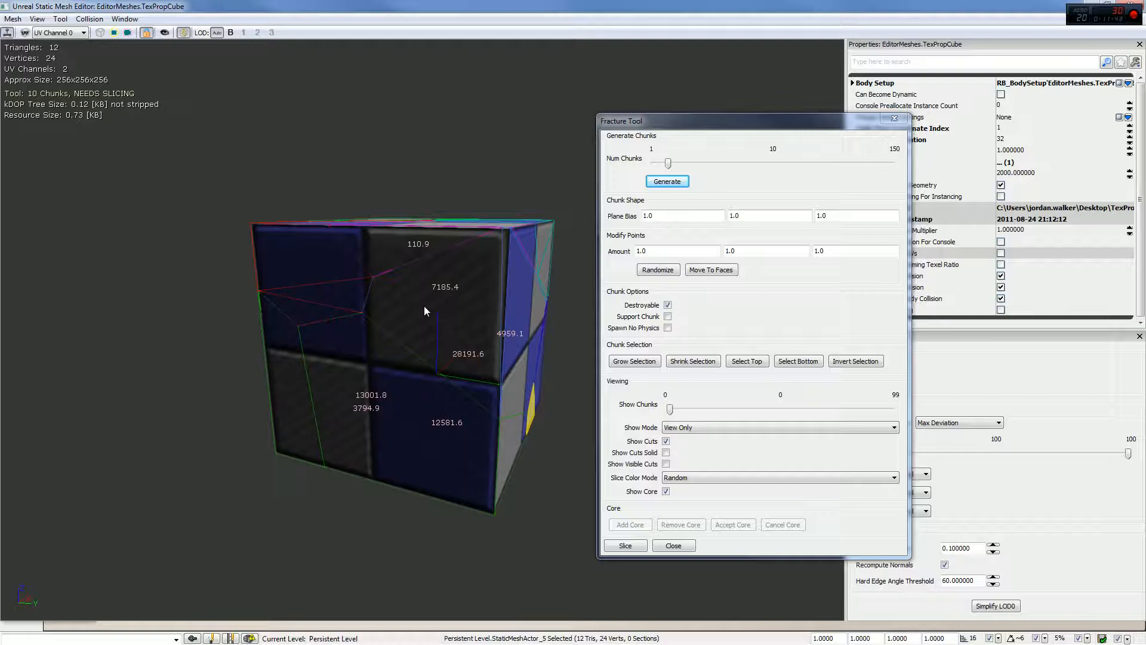
# Generate chunks with Num Chunks set to 108 and move their points to the mesh faces
pyautogui.click(787, 162)
pyautogui.click(763, 160)
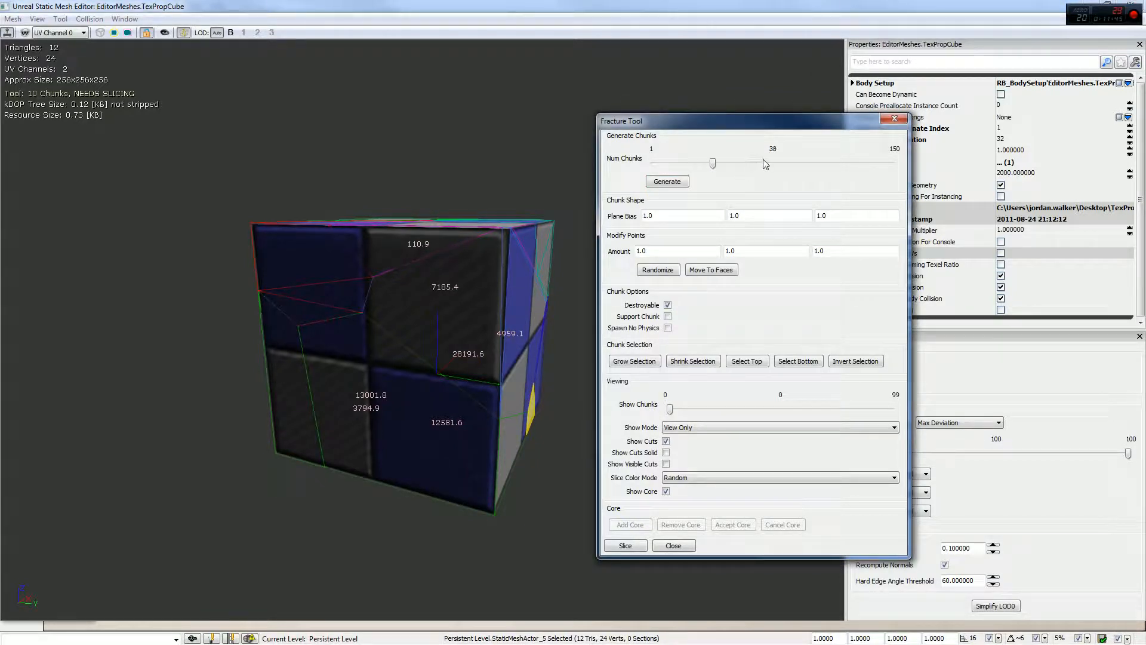
pyautogui.click(765, 164)
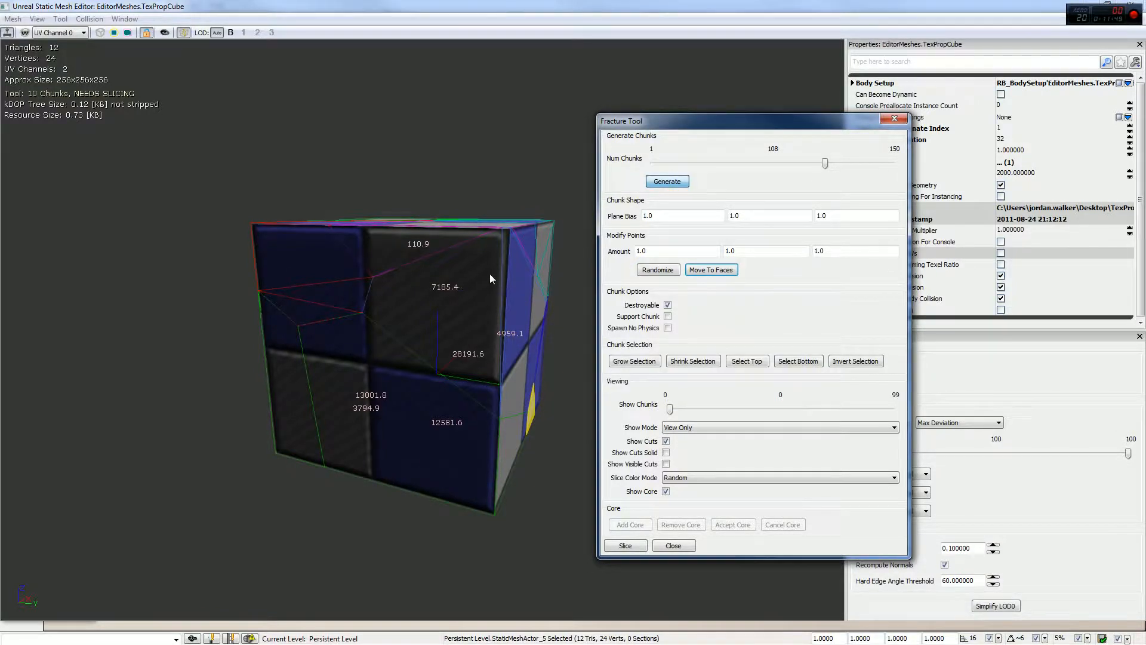
pyautogui.moveTo(494, 273); pyautogui.dragTo(369, 343)
pyautogui.click(464, 345)
pyautogui.click(729, 270)
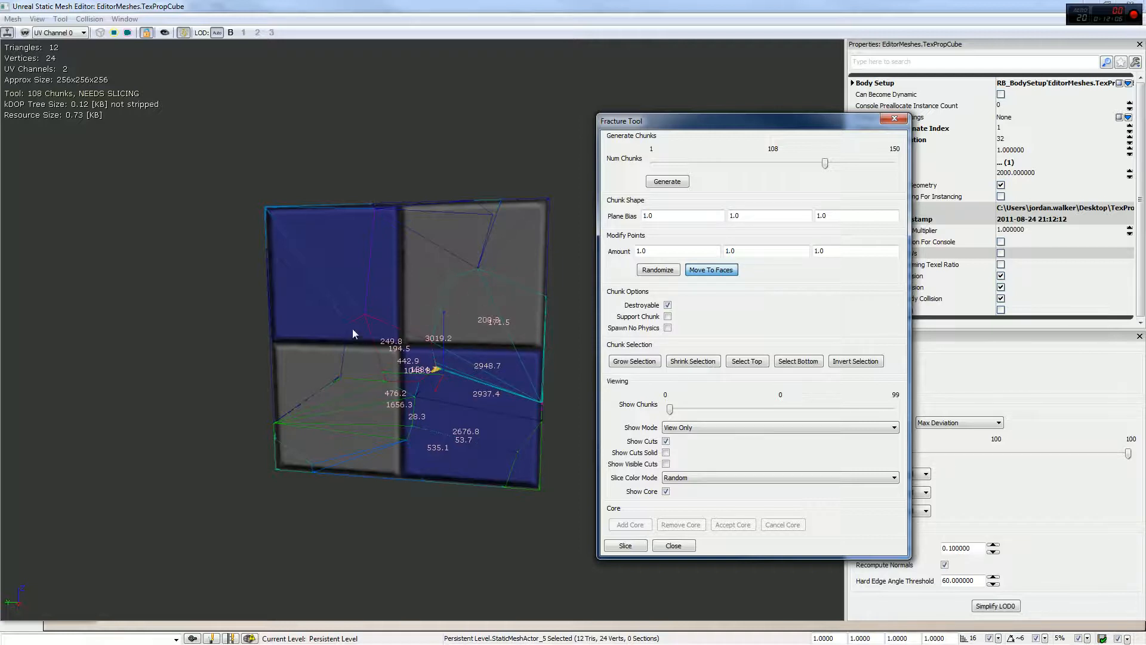
# Select a chunk inside the cube and inspect it from several sides in wireframe display
pyautogui.click(425, 270)
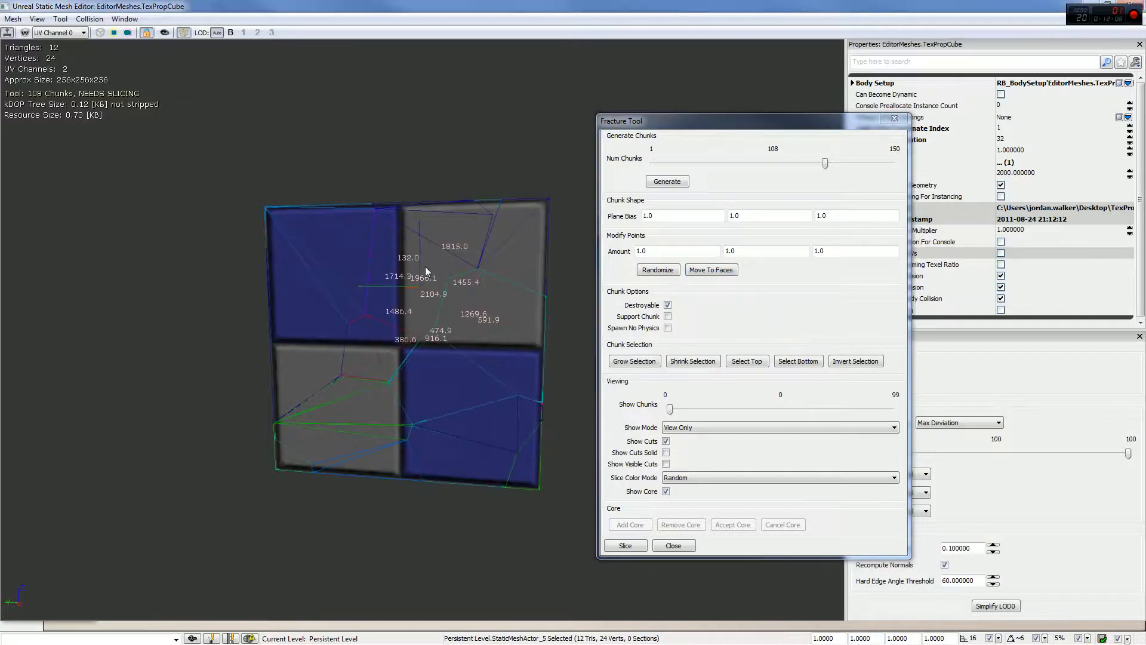
pyautogui.moveTo(432, 274); pyautogui.dragTo(514, 209)
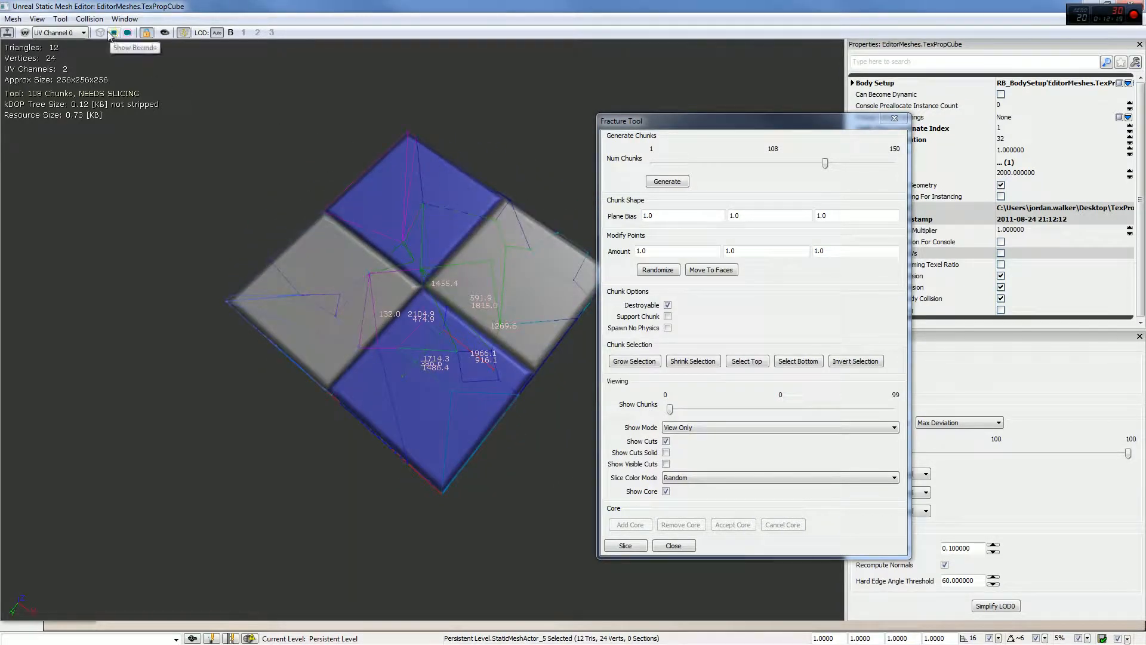
pyautogui.click(107, 34)
pyautogui.moveTo(418, 359); pyautogui.dragTo(383, 255)
pyautogui.moveTo(489, 295); pyautogui.dragTo(426, 412)
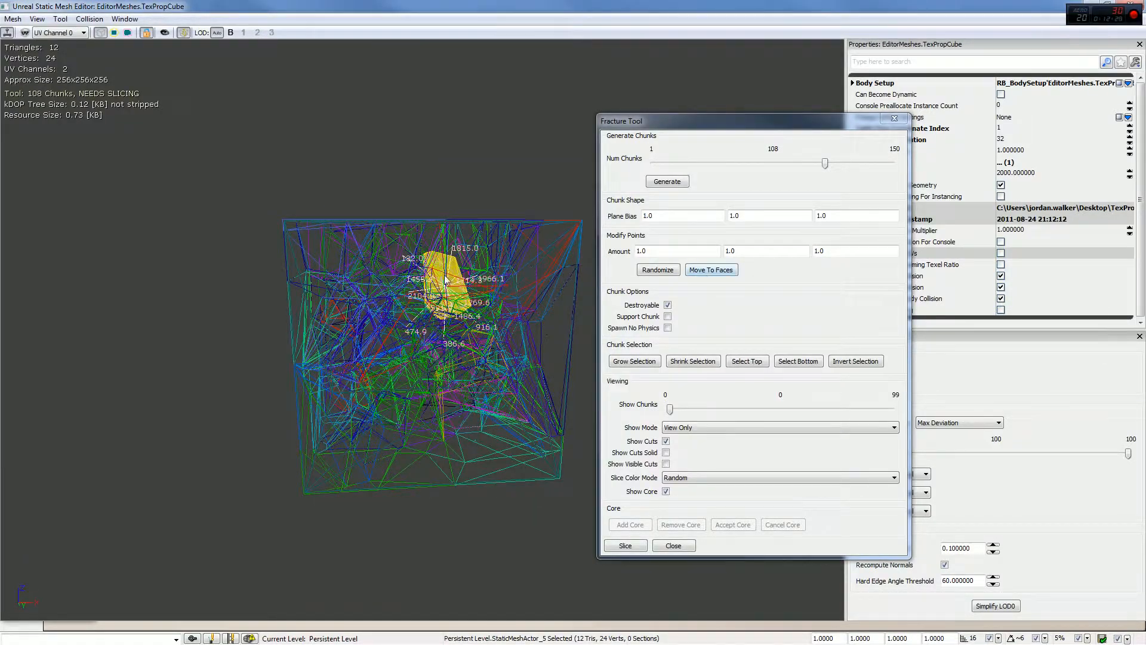
pyautogui.moveTo(448, 281); pyautogui.dragTo(509, 238)
pyautogui.moveTo(513, 304); pyautogui.dragTo(504, 320)
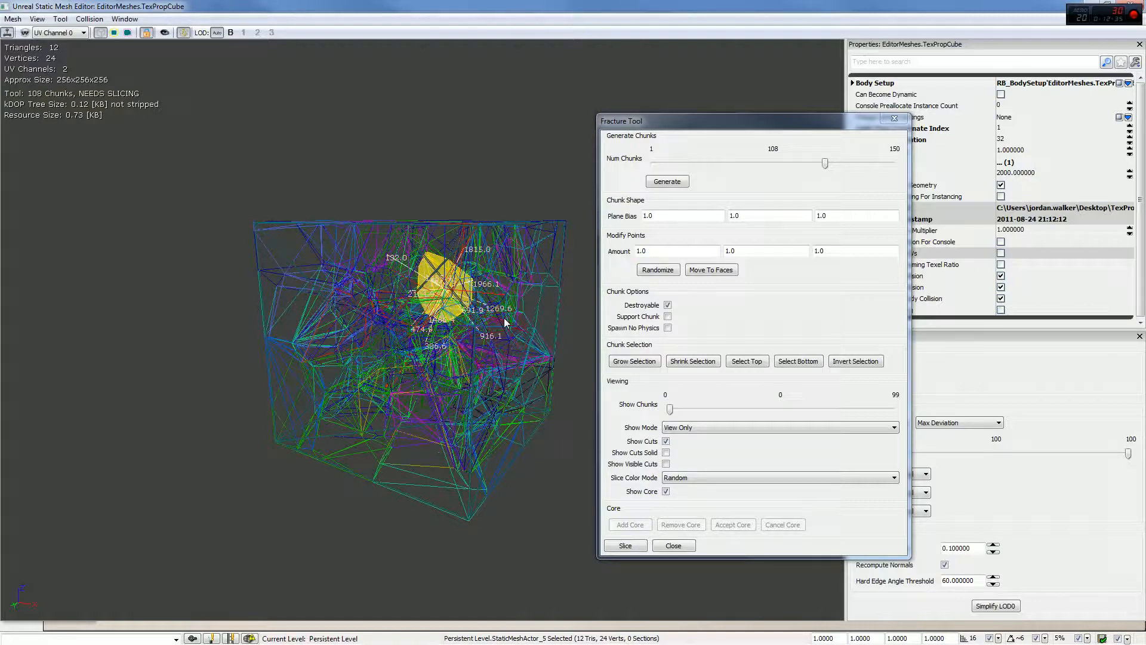
pyautogui.moveTo(450, 266); pyautogui.dragTo(483, 269)
# Generate 24 chunks, move their points to the mesh faces, and switch back to the shaded display
pyautogui.click(748, 162)
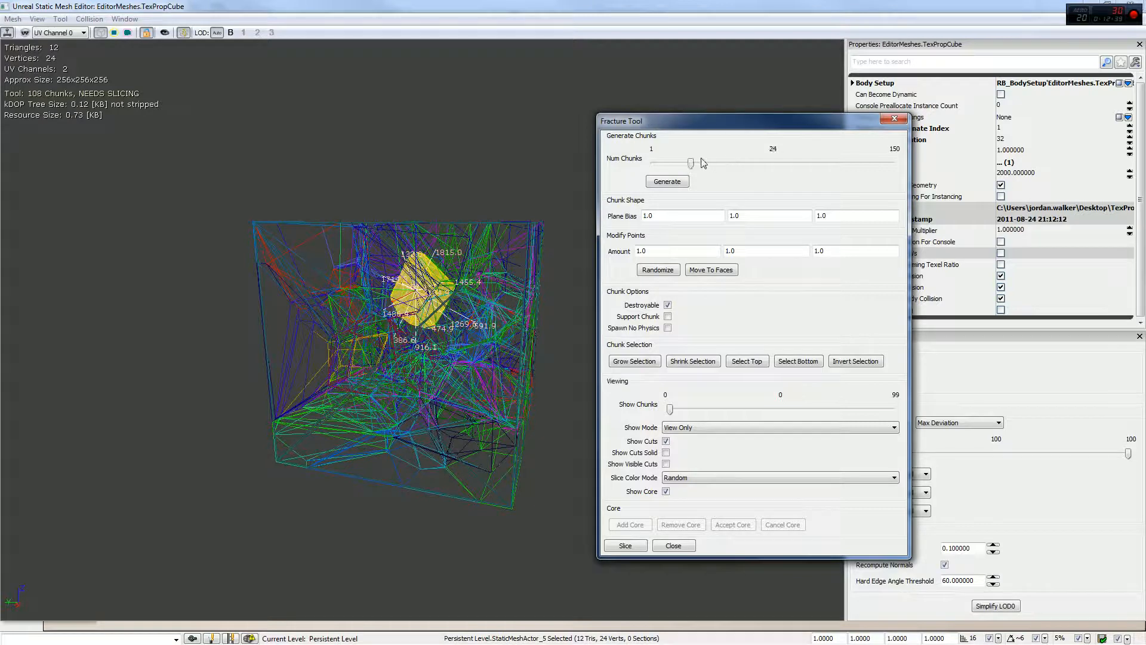
pyautogui.click(667, 181)
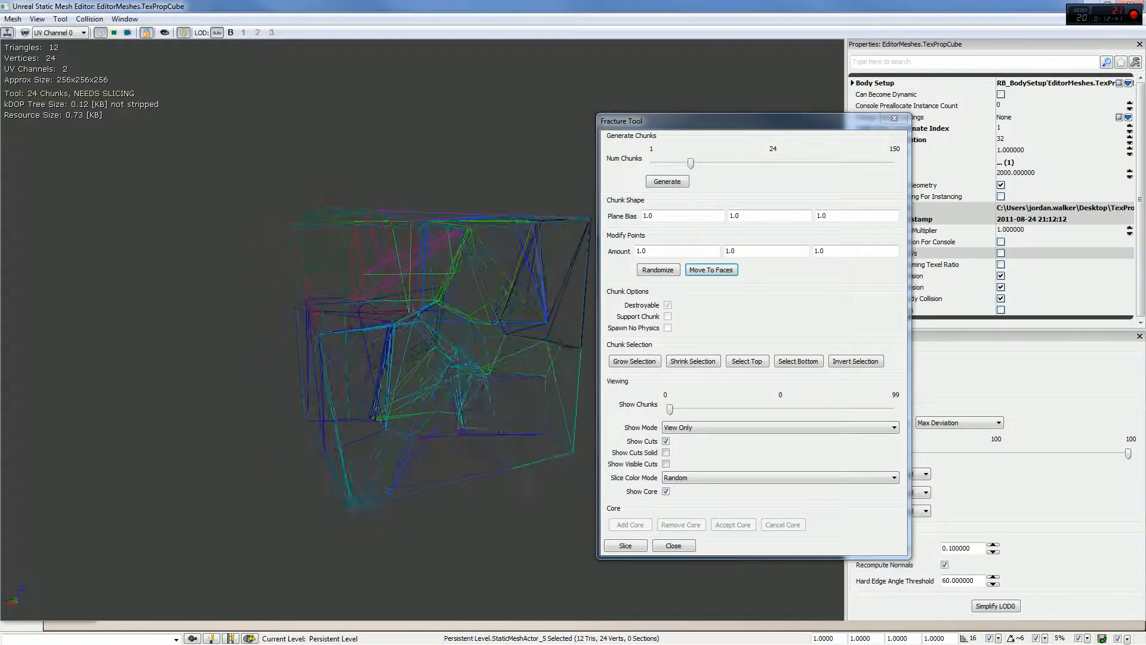
pyautogui.click(101, 32)
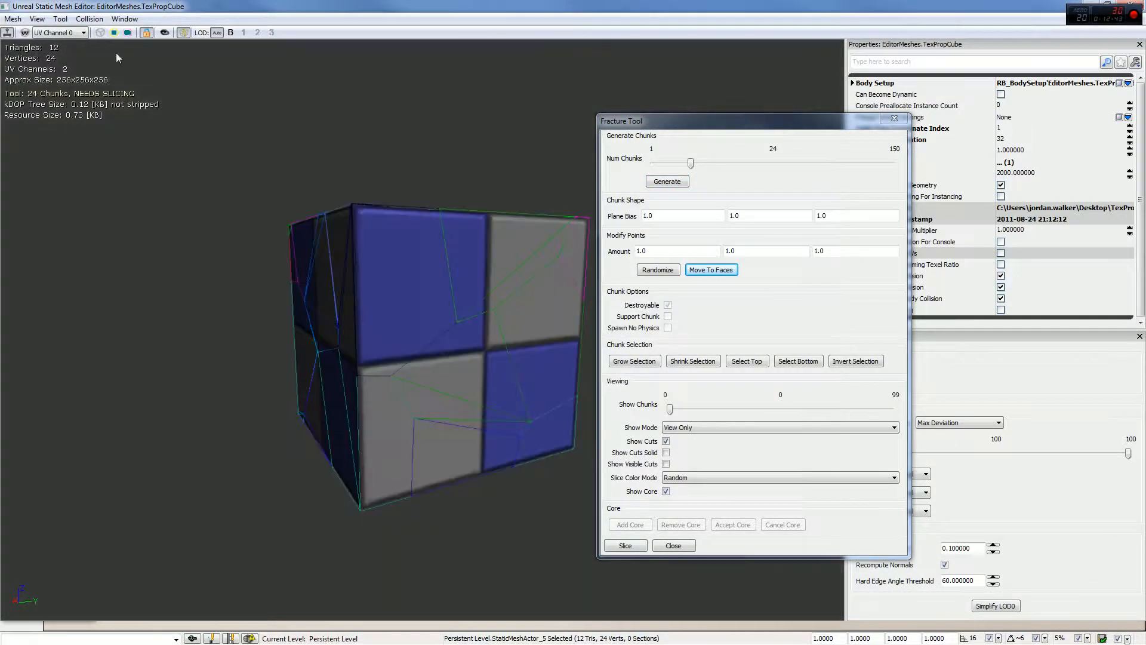
pyautogui.moveTo(394, 189); pyautogui.dragTo(373, 236)
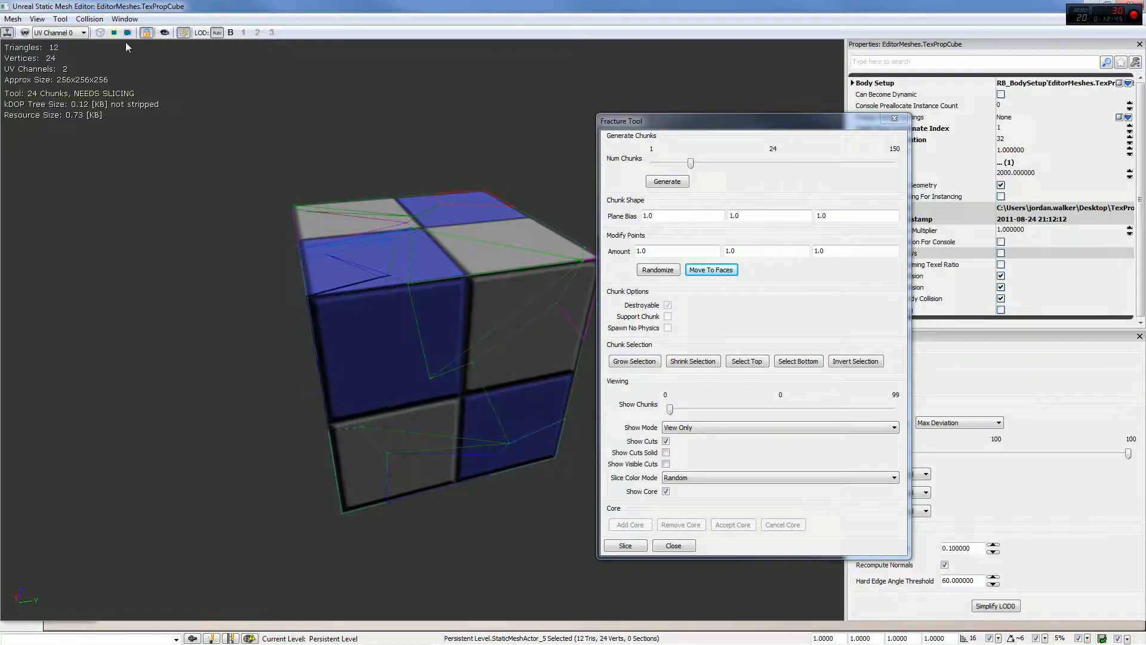
# Show the cube in wireframe again, inspect the 24-chunk pattern, and select the large chunk near its lower middle
pyautogui.click(100, 33)
pyautogui.moveTo(489, 300); pyautogui.dragTo(462, 252)
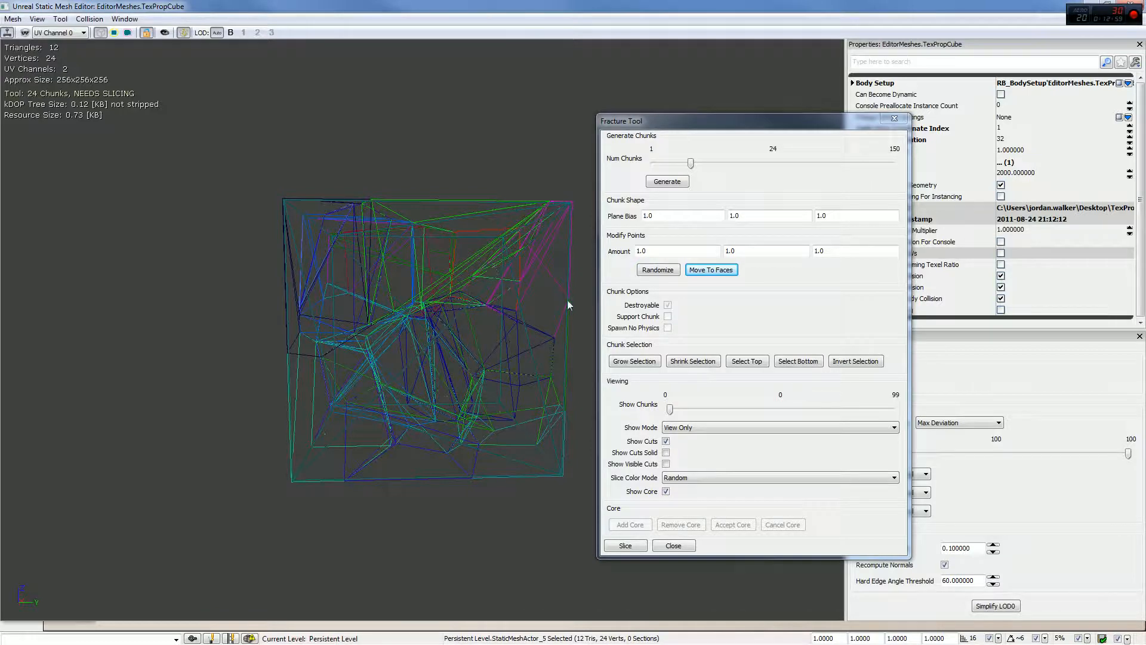
pyautogui.moveTo(489, 297); pyautogui.dragTo(521, 263)
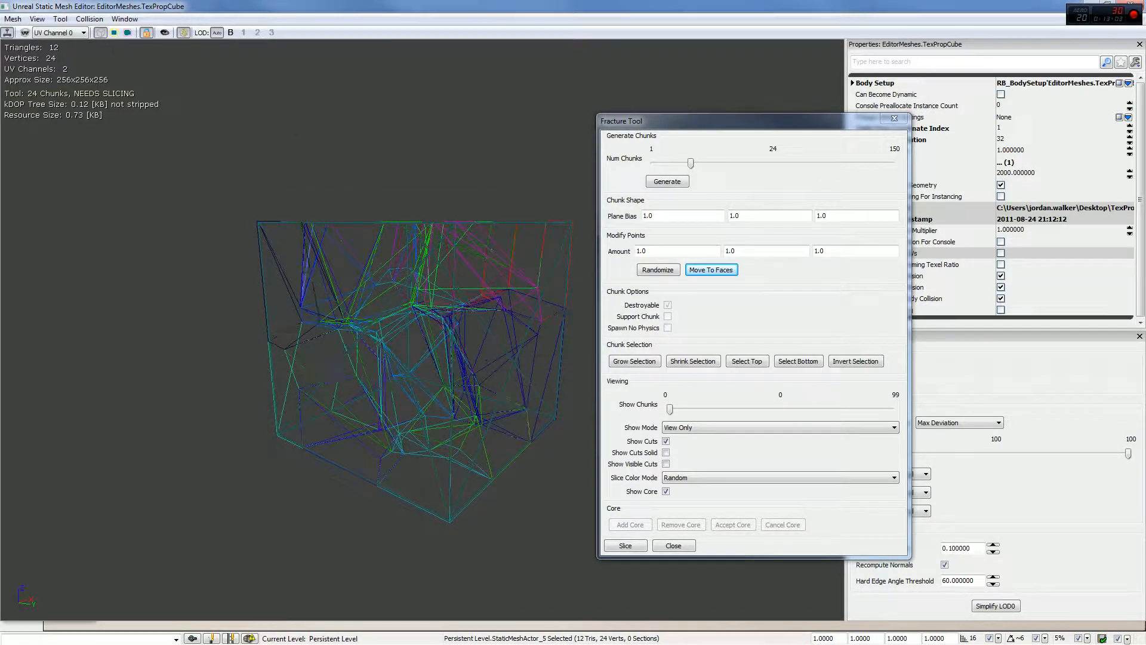
pyautogui.moveTo(490, 284); pyautogui.dragTo(586, 244)
pyautogui.click(489, 288)
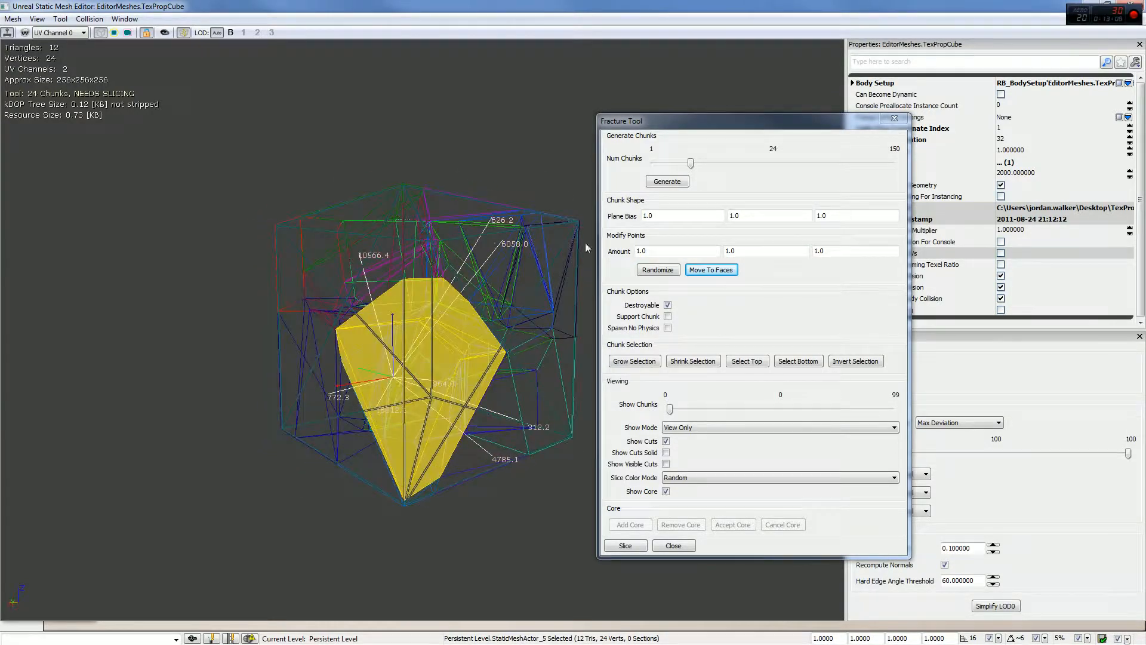
# Turn on Show Cuts Solid to display the 24 chunks as solid colours and inspect the cube from another side
pyautogui.click(710, 427)
pyautogui.click(708, 421)
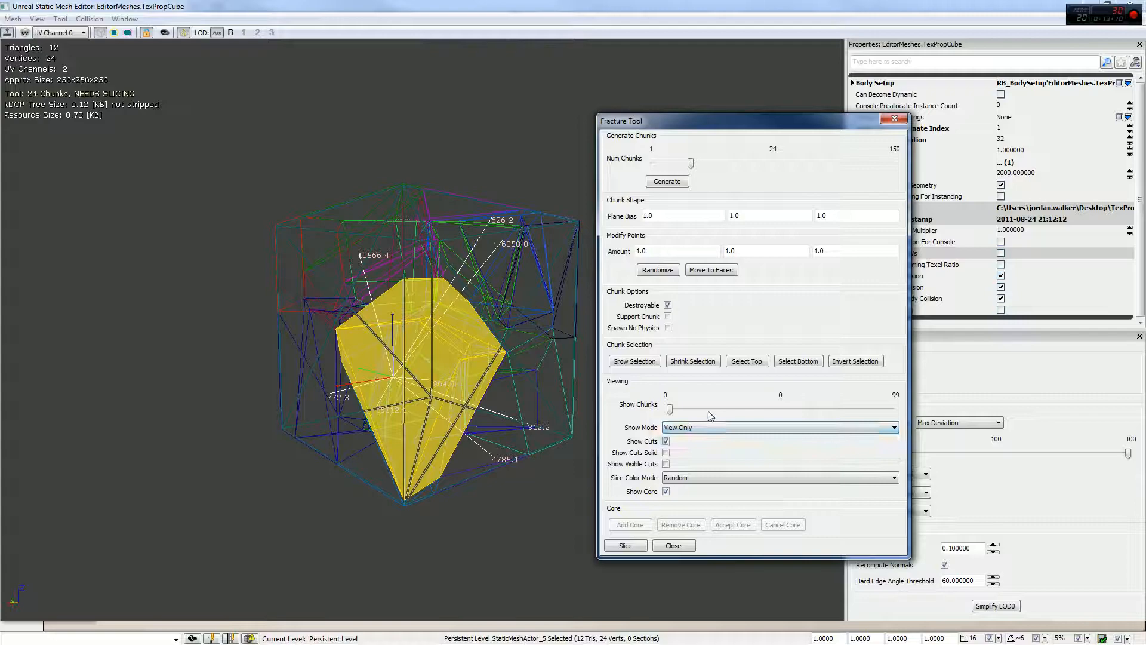
pyautogui.click(666, 453)
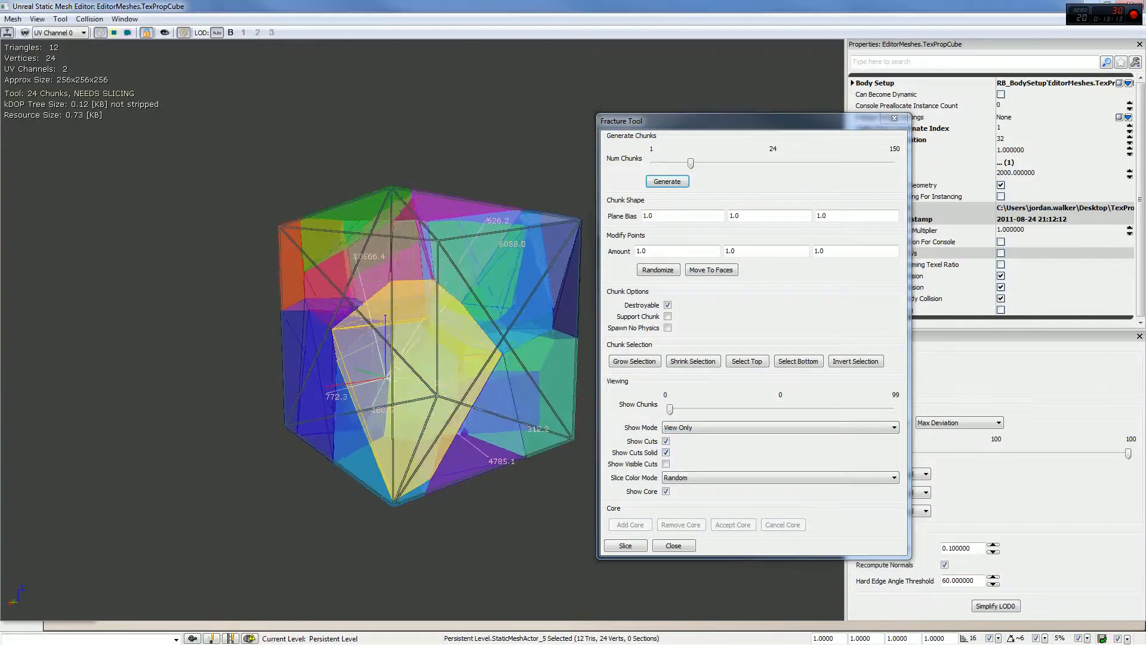
pyautogui.moveTo(394, 334); pyautogui.dragTo(442, 316)
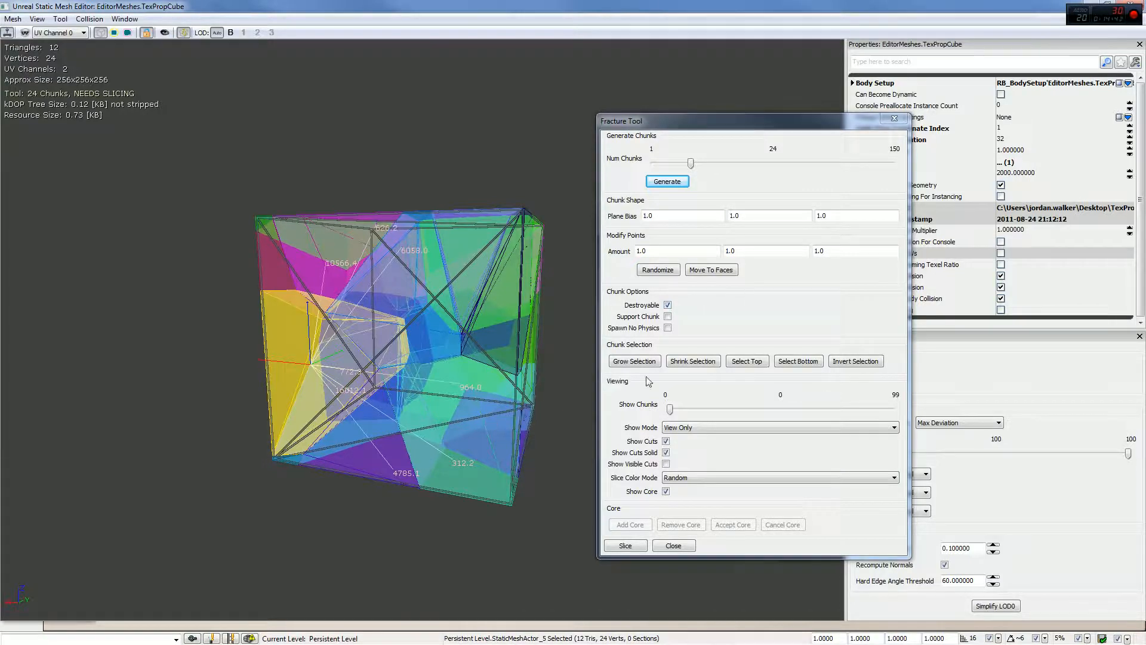
# Select the chunks along the bottom of the cube and mark them as Support Chunk
pyautogui.click(797, 365)
pyautogui.moveTo(478, 383); pyautogui.dragTo(585, 376)
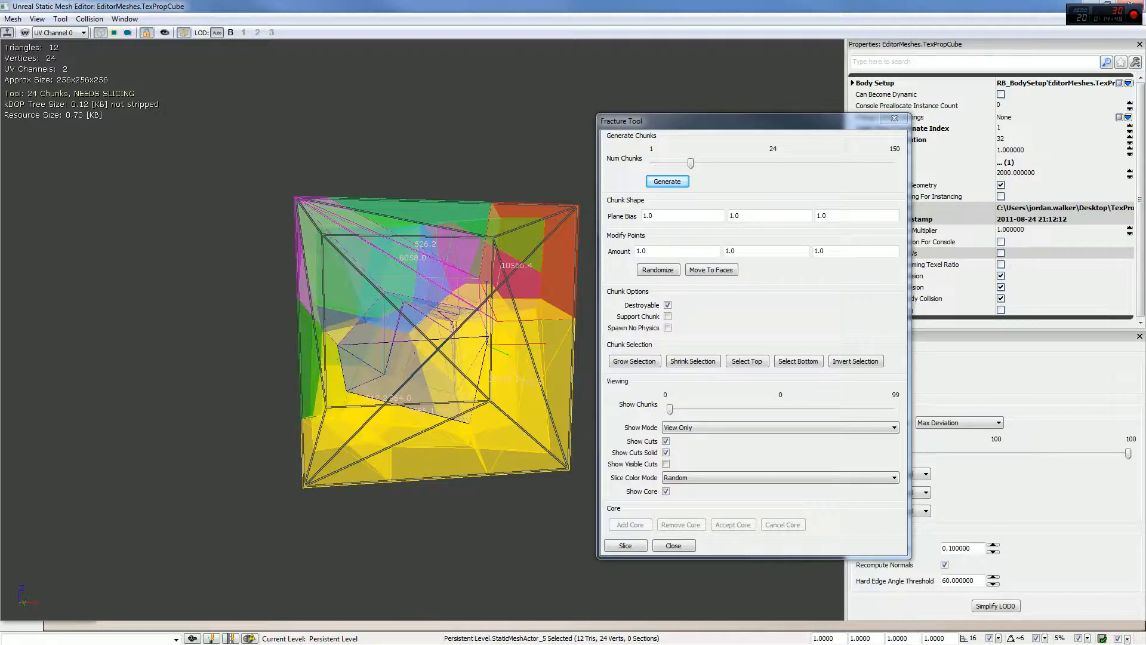
pyautogui.click(488, 359)
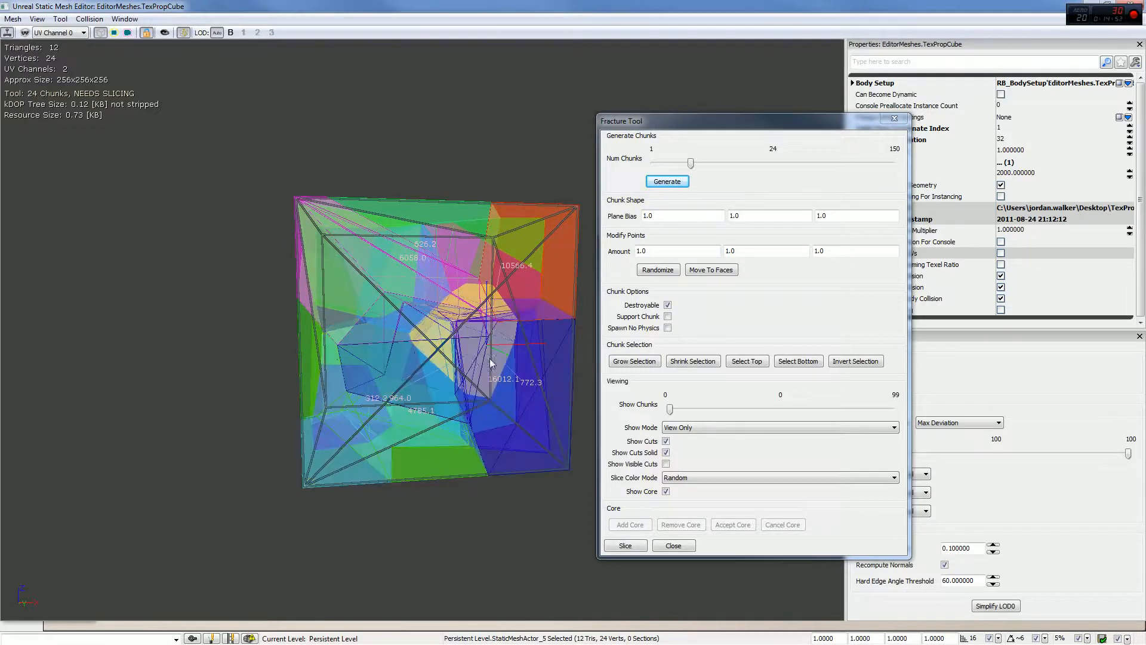
pyautogui.click(513, 365)
pyautogui.click(806, 365)
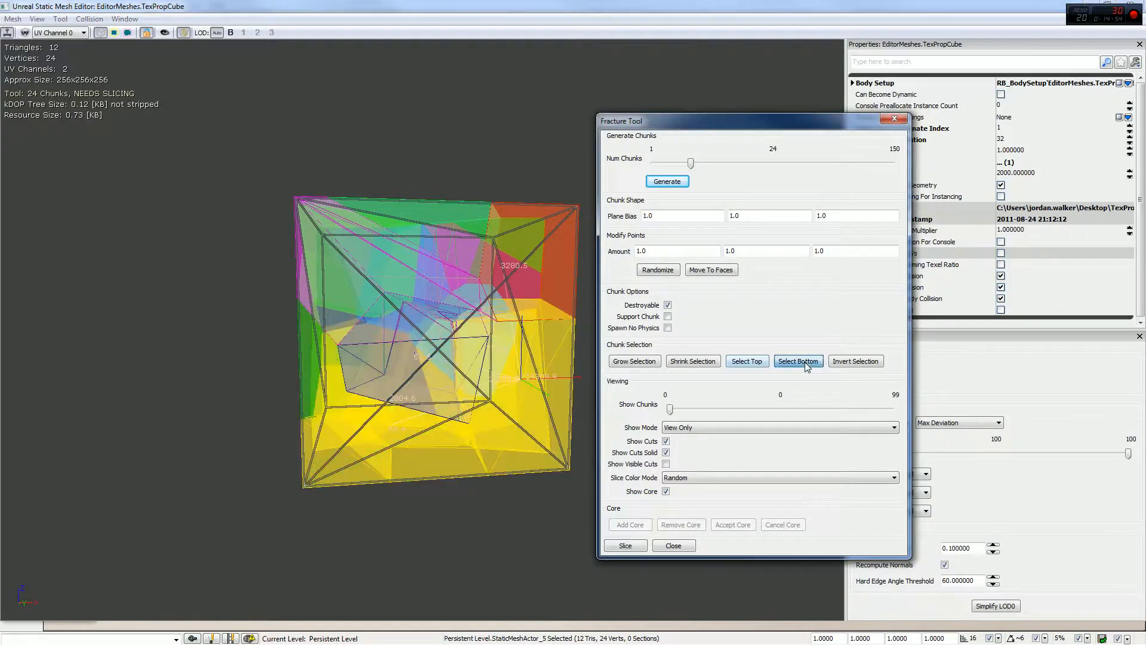
pyautogui.click(668, 317)
# Look over the Slice Color Mode options, keep Random, and turn off Show Cuts Solid
pyautogui.click(674, 477)
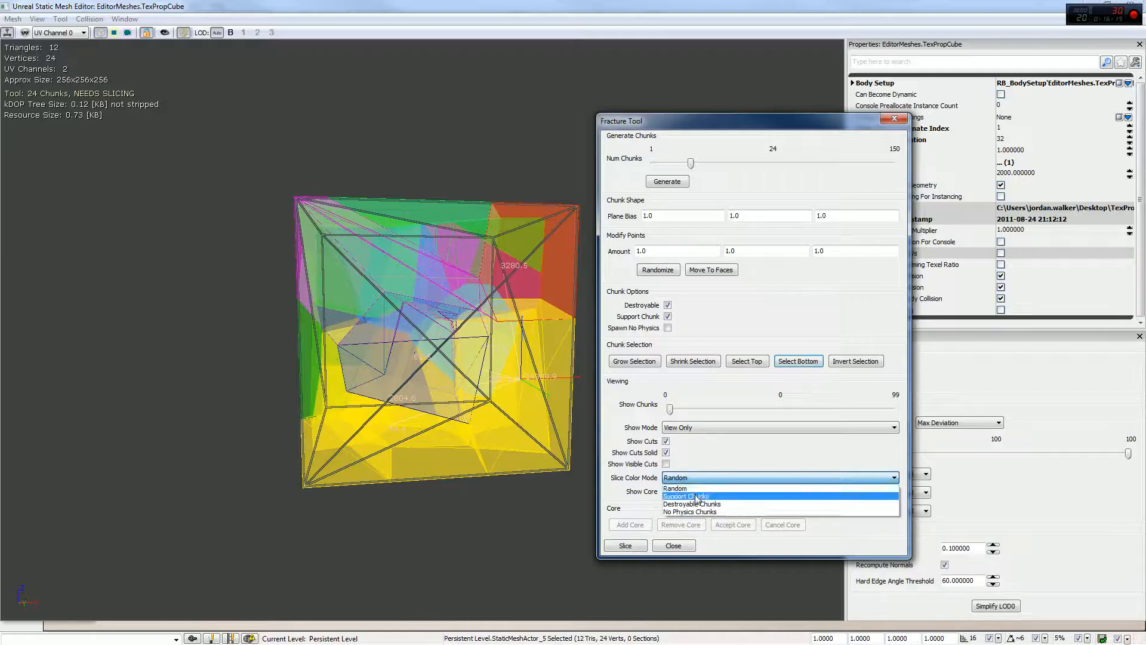
pyautogui.click(702, 433)
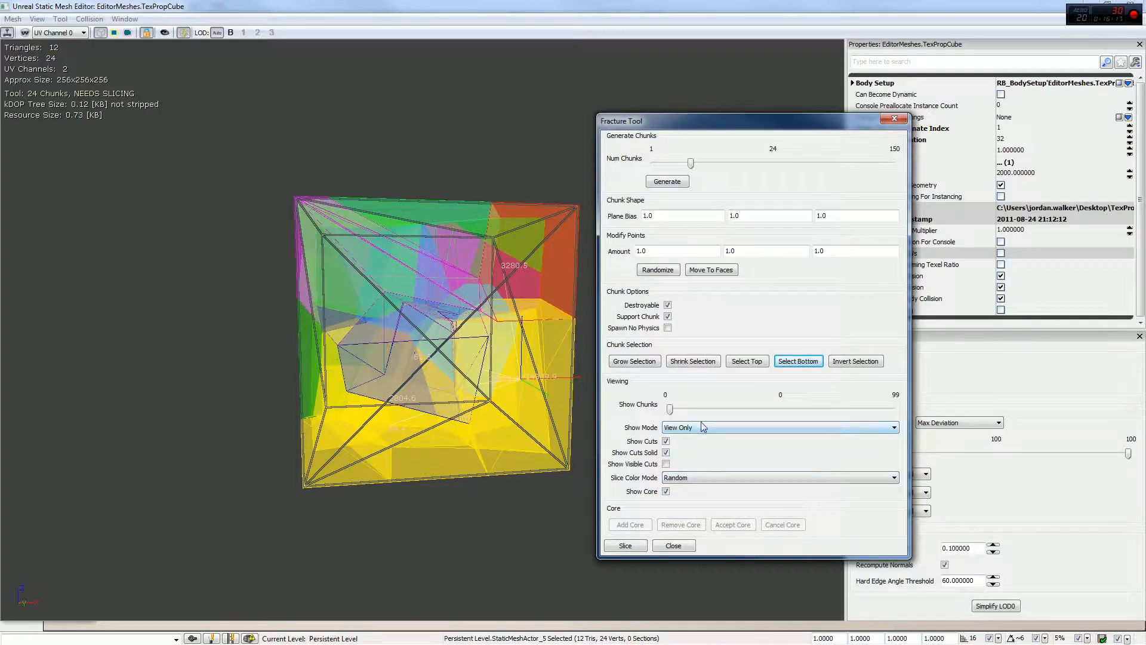
pyautogui.click(665, 454)
# Select several chunks around the cube's sides together and mark them as Support Chunk
pyautogui.moveTo(506, 334); pyautogui.dragTo(437, 460)
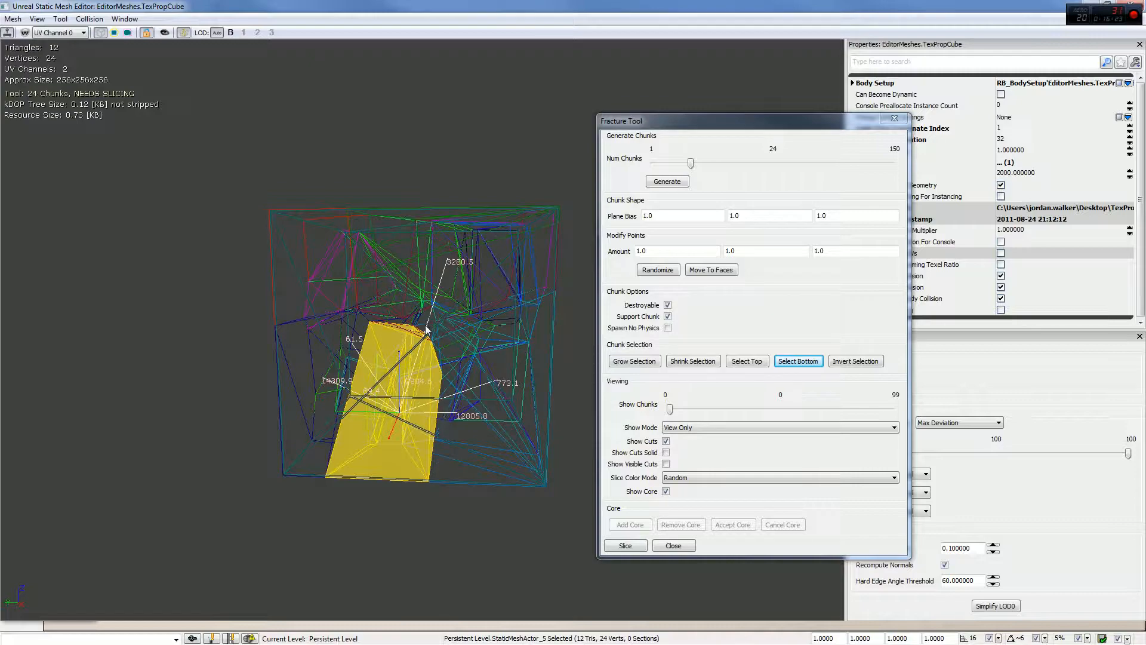
pyautogui.keyDown('ctrl'); pyautogui.click(475, 285); pyautogui.keyUp('ctrl')
pyautogui.moveTo(475, 285); pyautogui.dragTo(513, 376)
pyautogui.keyDown('ctrl'); pyautogui.click(473, 314); pyautogui.keyUp('ctrl')
pyautogui.moveTo(334, 446); pyautogui.dragTo(547, 329)
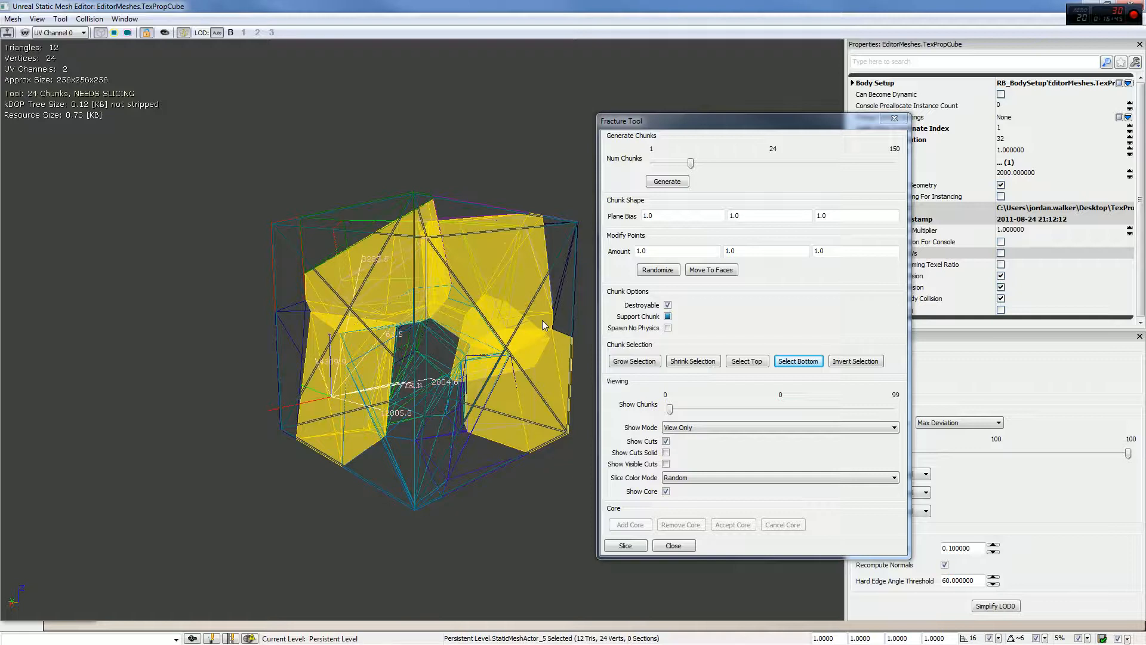
pyautogui.click(669, 317)
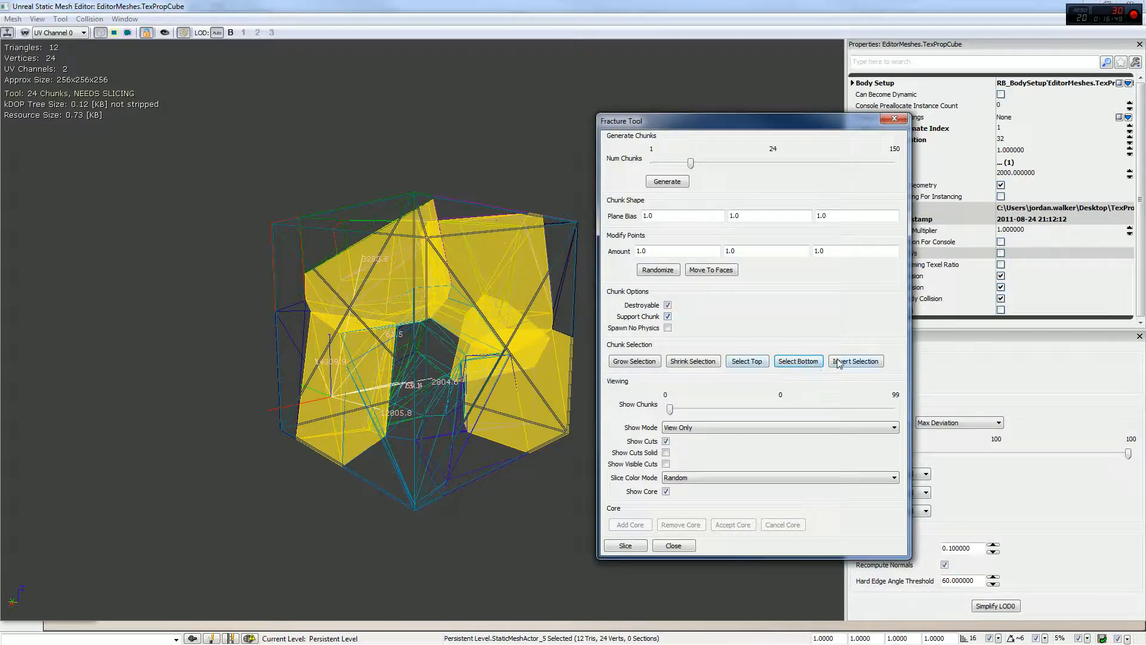
# Invert the chunk selection and turn off Destroyable for the newly selected chunks
pyautogui.click(836, 362)
pyautogui.click(667, 306)
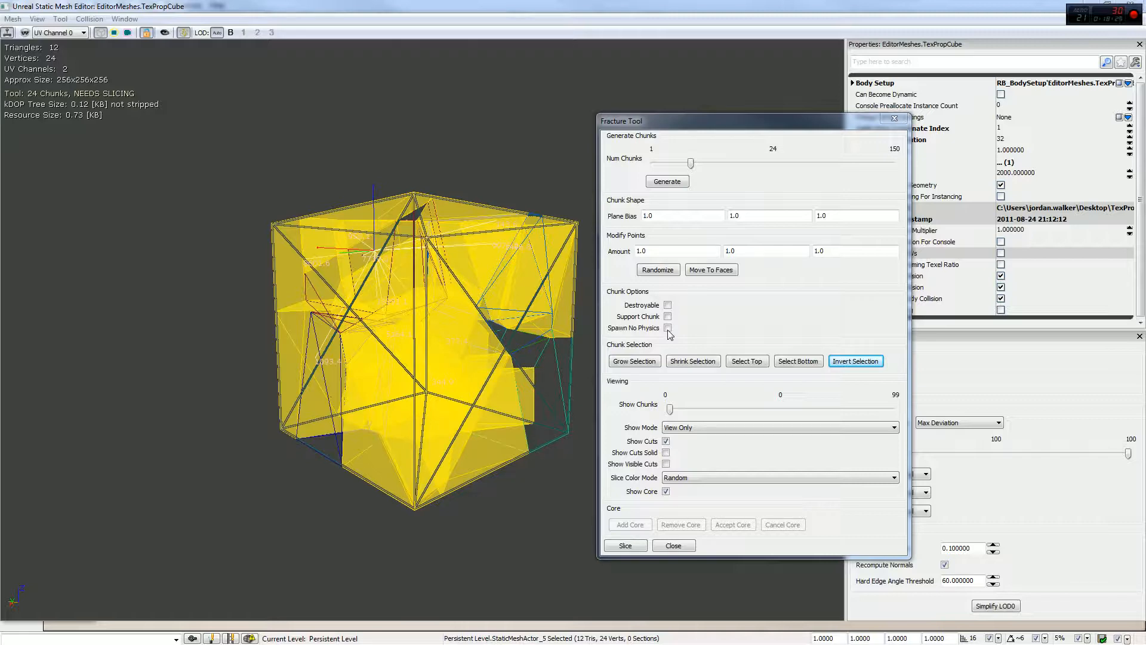
pyautogui.moveTo(524, 305); pyautogui.dragTo(562, 253)
# Select a single lower corner chunk, grow the selection until it covers the whole cube, and shrink it again
pyautogui.click(550, 361)
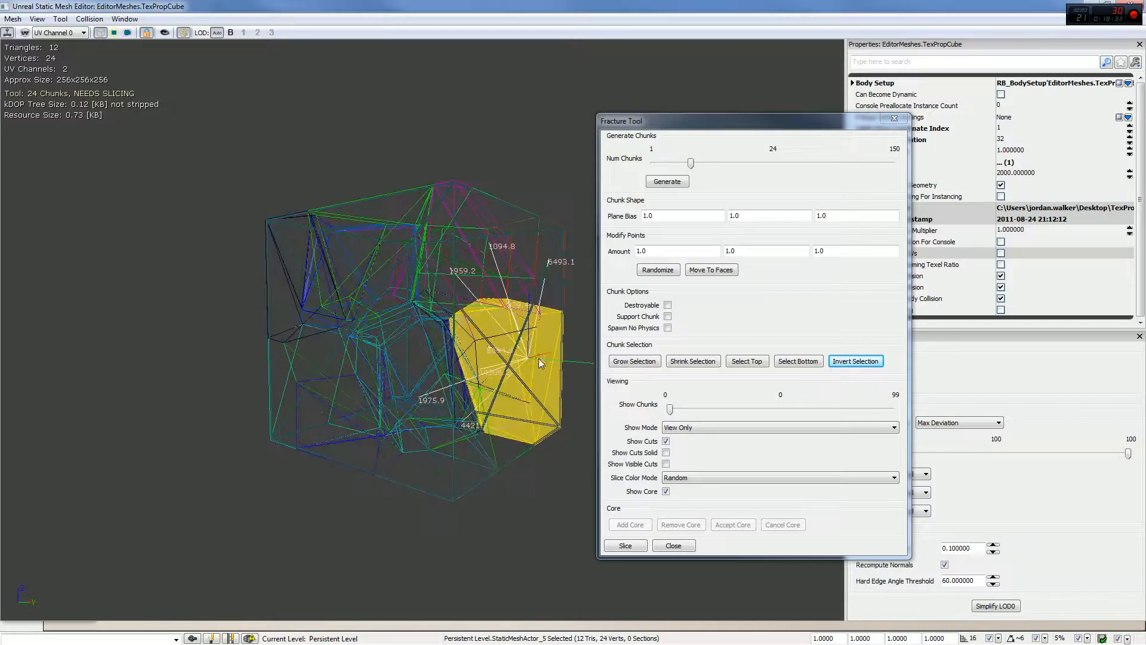
pyautogui.moveTo(550, 362); pyautogui.dragTo(554, 351)
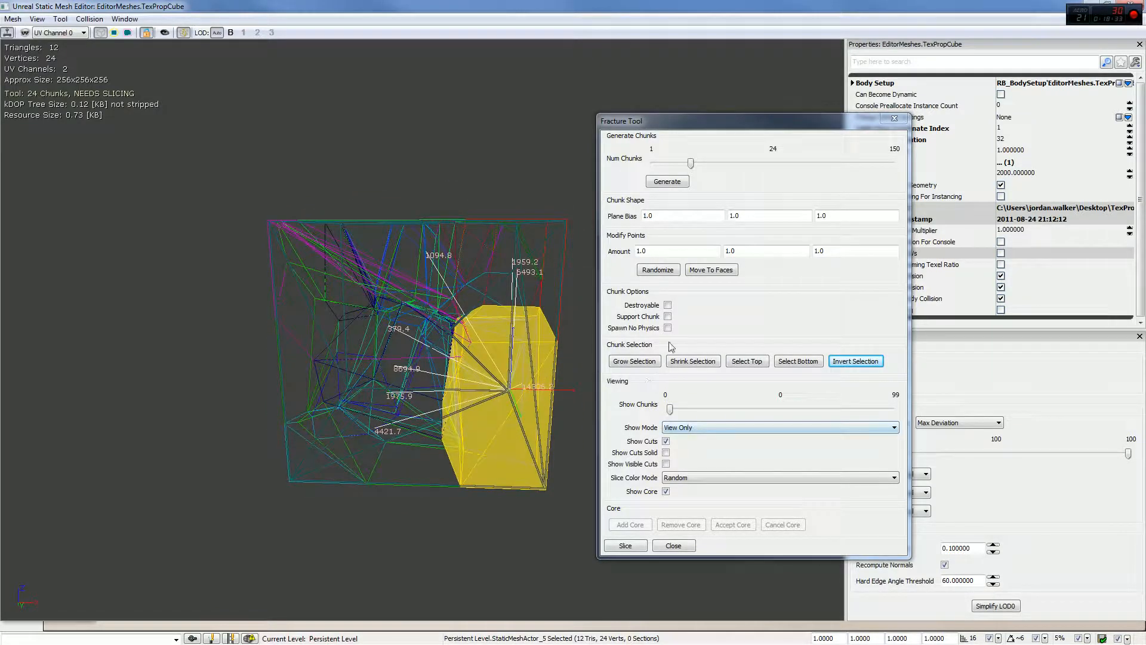
pyautogui.moveTo(535, 391); pyautogui.dragTo(514, 379)
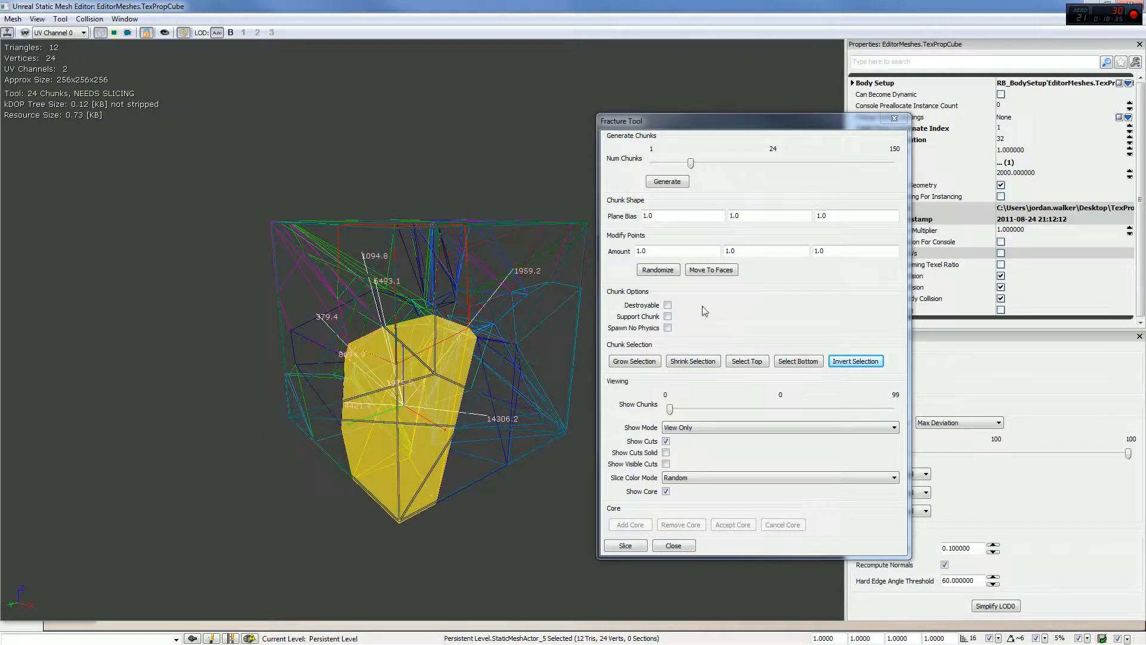
pyautogui.moveTo(591, 325); pyautogui.dragTo(559, 334)
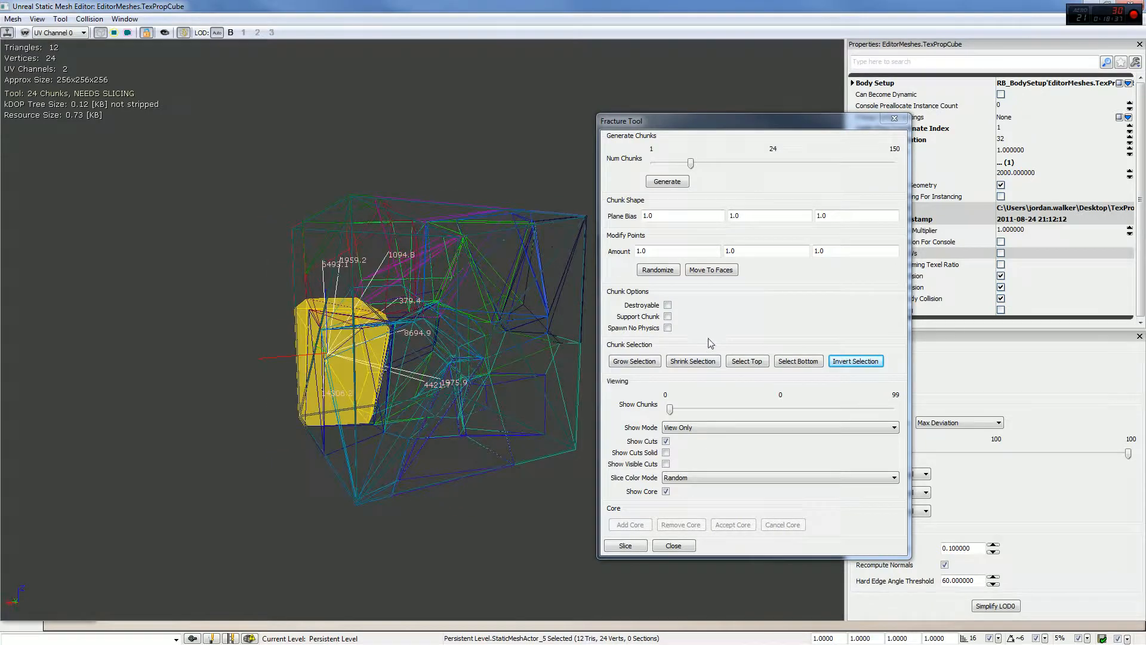
pyautogui.click(634, 362)
pyautogui.click(635, 361)
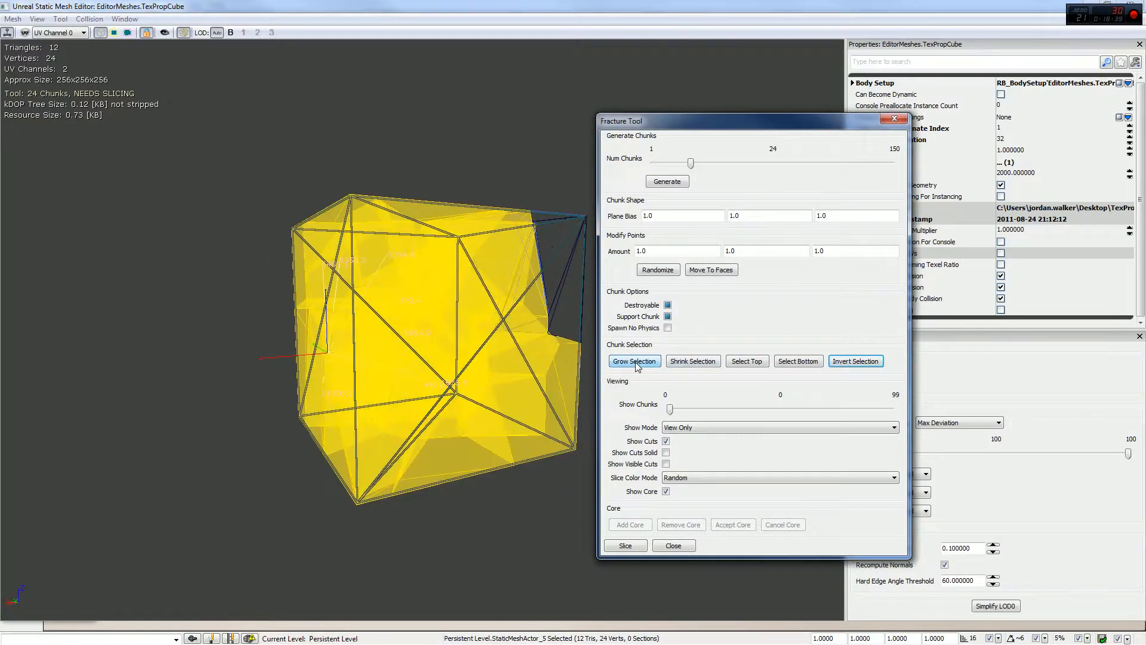
pyautogui.click(636, 361)
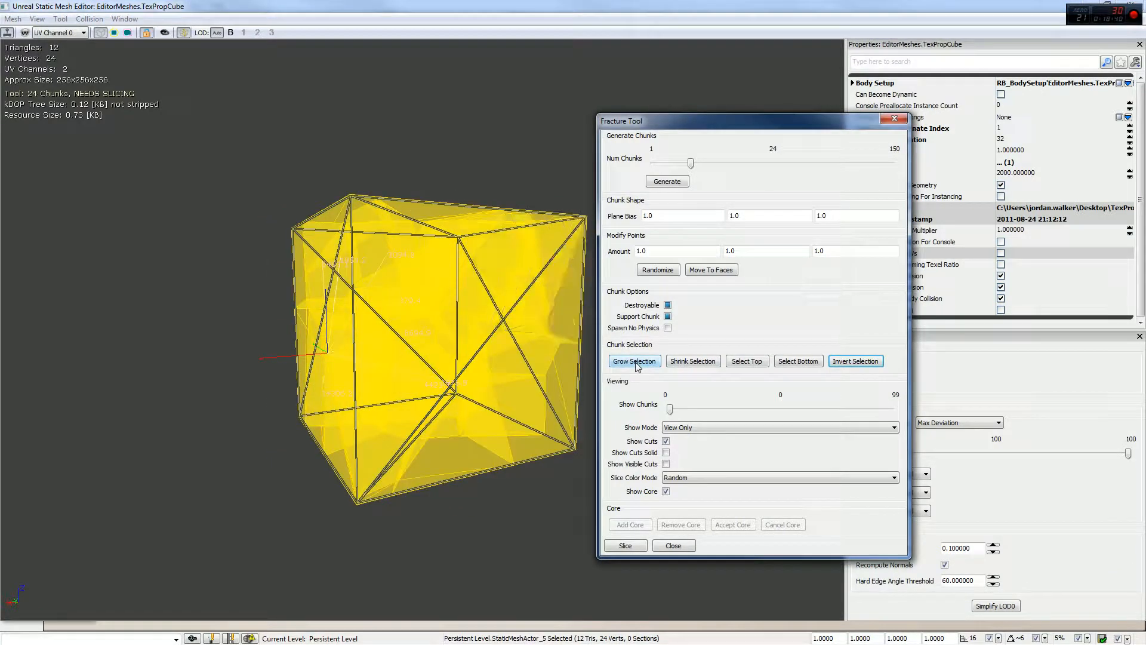
pyautogui.click(675, 362)
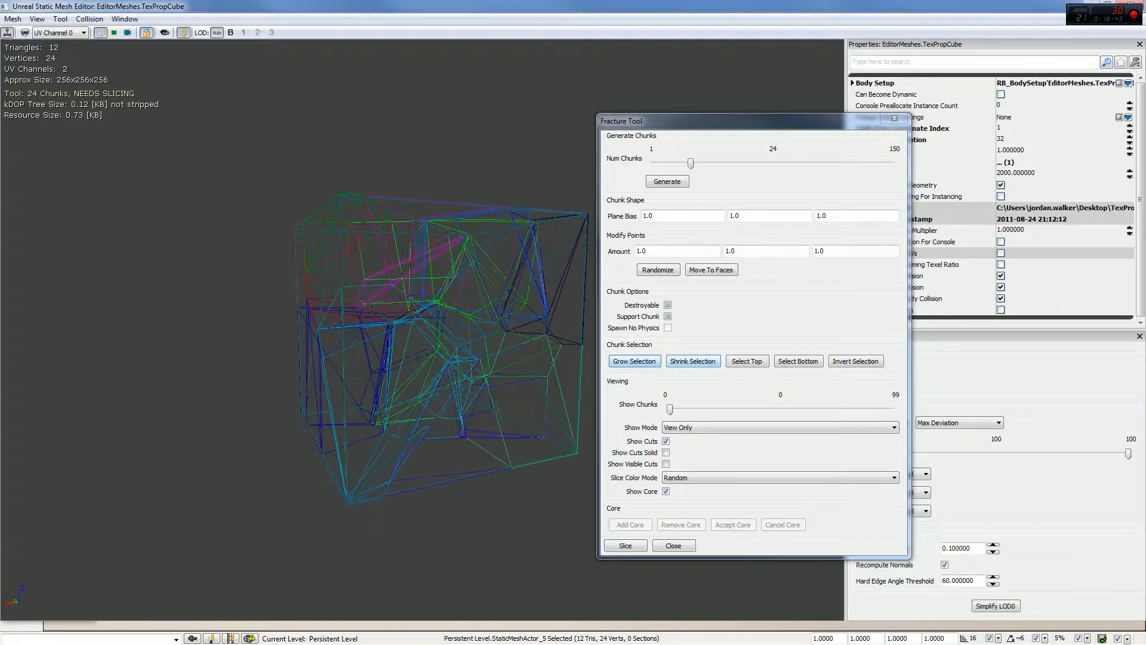
# Select a chunk near the cube's centre, grow the selection to its neighbours, and shrink it until nothing is selected
pyautogui.moveTo(450, 288); pyautogui.dragTo(443, 285)
pyautogui.click(440, 312)
pyautogui.click(633, 362)
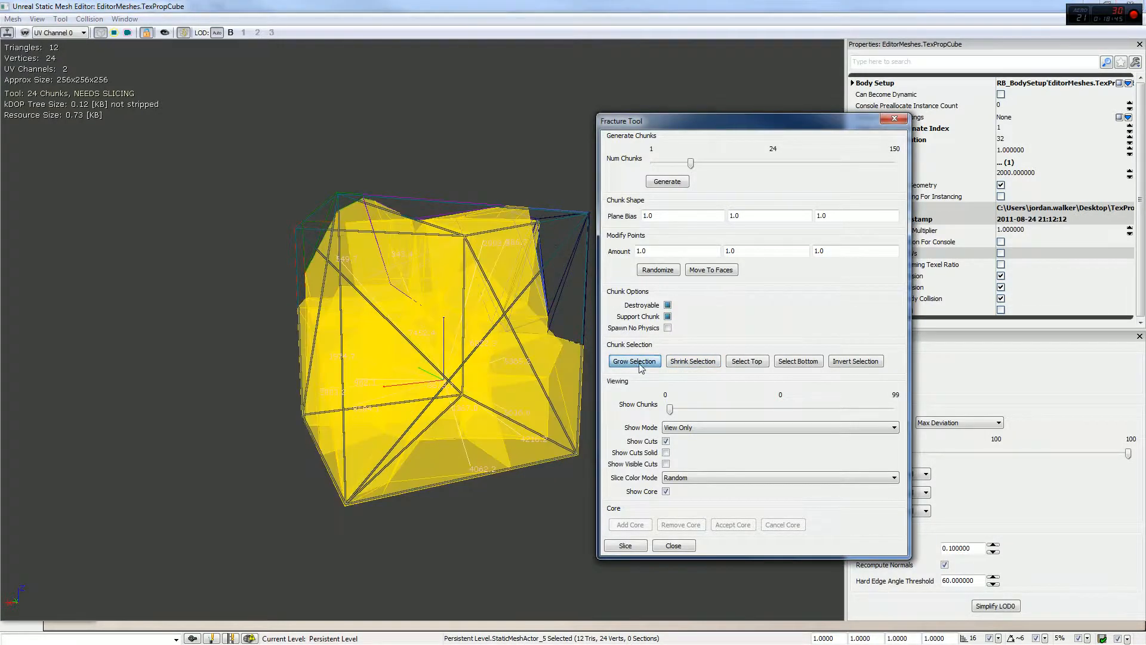
pyautogui.click(698, 362)
pyautogui.click(699, 362)
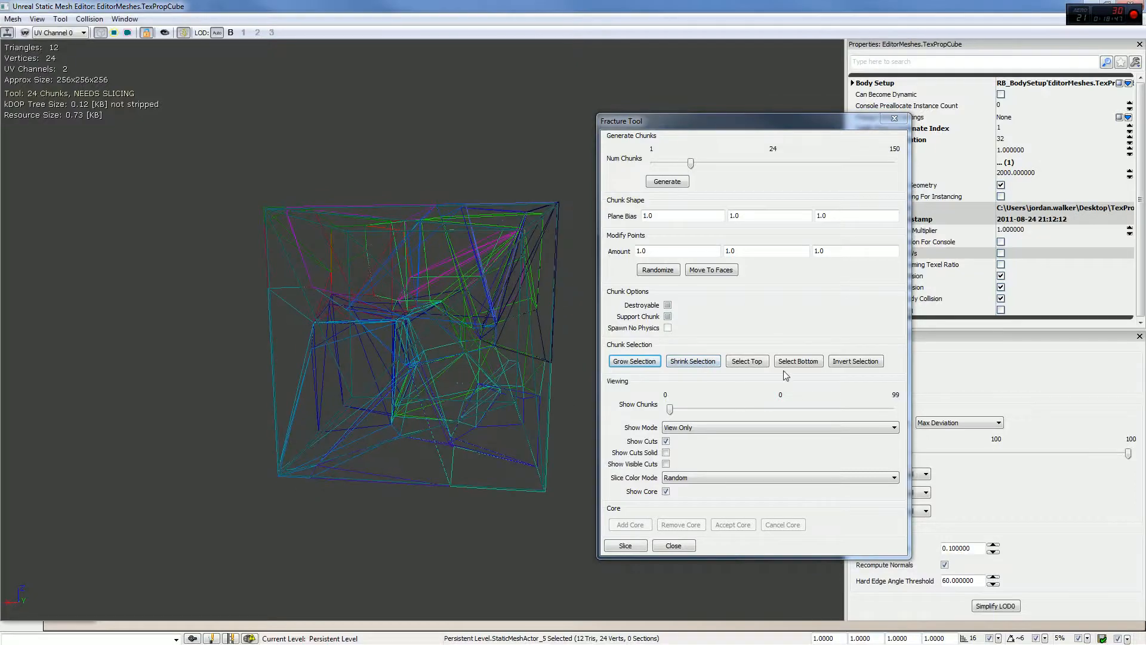
# Select the top chunks and the bottom chunks, then invert the selection to pick the remaining middle chunks
pyautogui.click(746, 361)
pyautogui.click(797, 361)
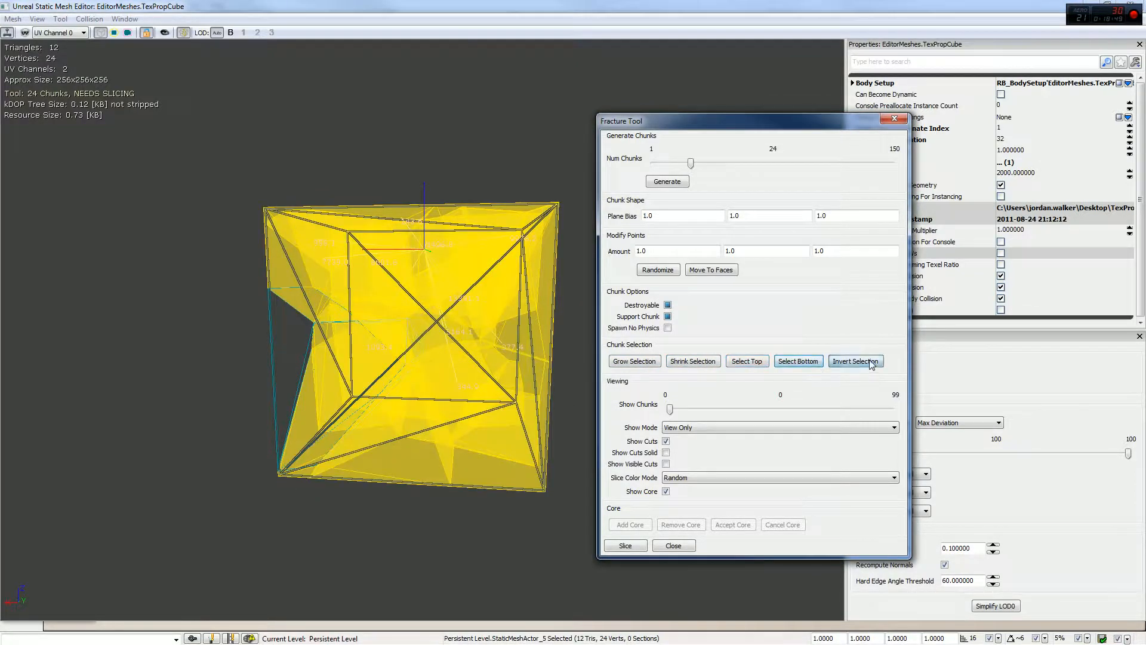
pyautogui.click(856, 361)
pyautogui.moveTo(587, 298); pyautogui.dragTo(555, 302)
# Try the View All But show mode with one large lower chunk selected, and return to View Only
pyautogui.click(693, 428)
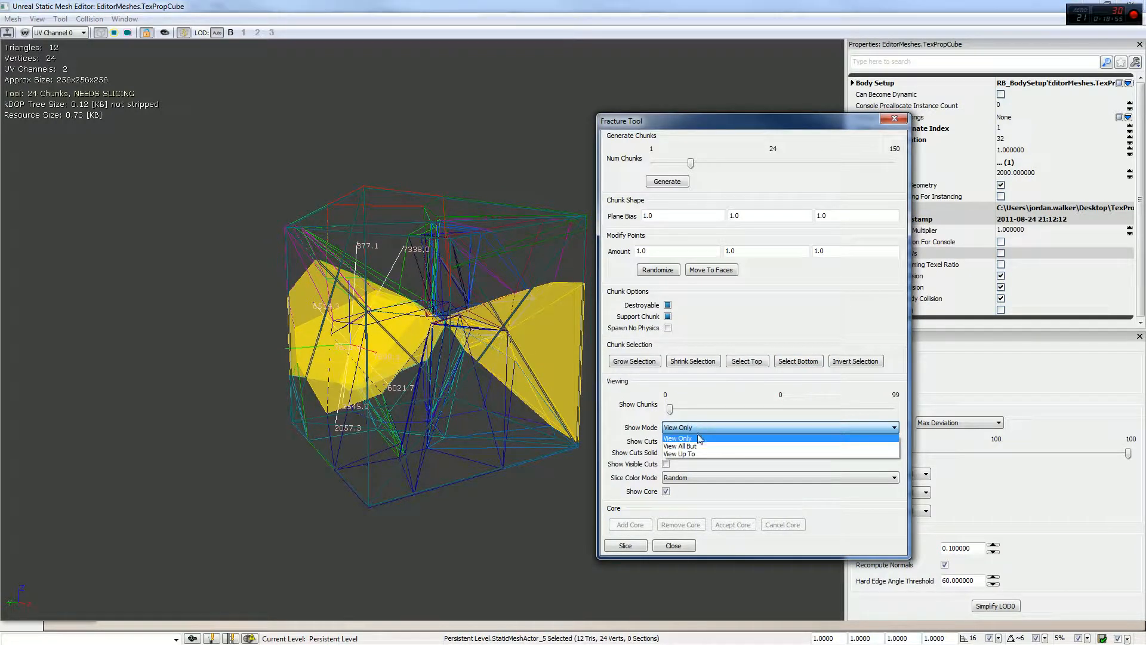
pyautogui.click(701, 447)
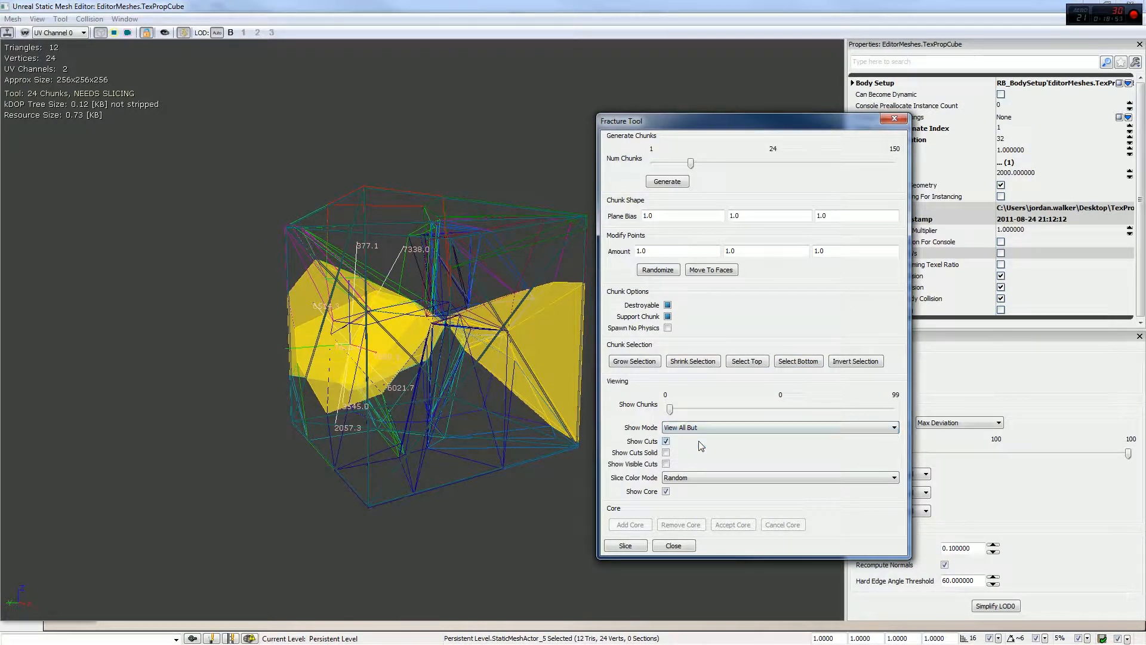
pyautogui.click(701, 430)
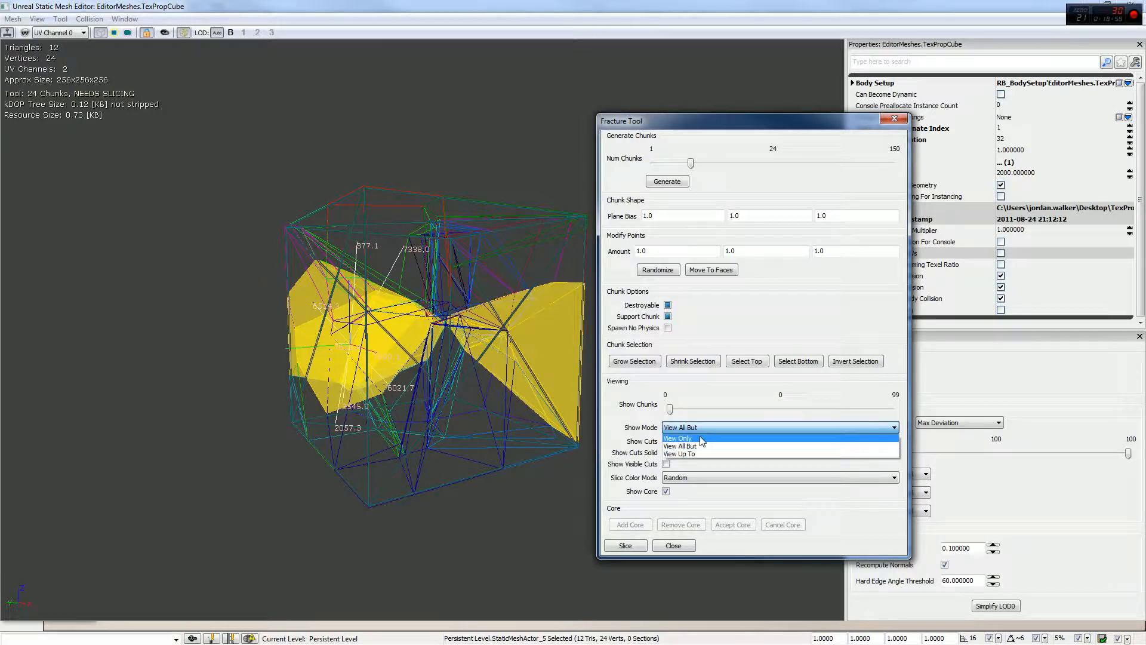
pyautogui.click(700, 397)
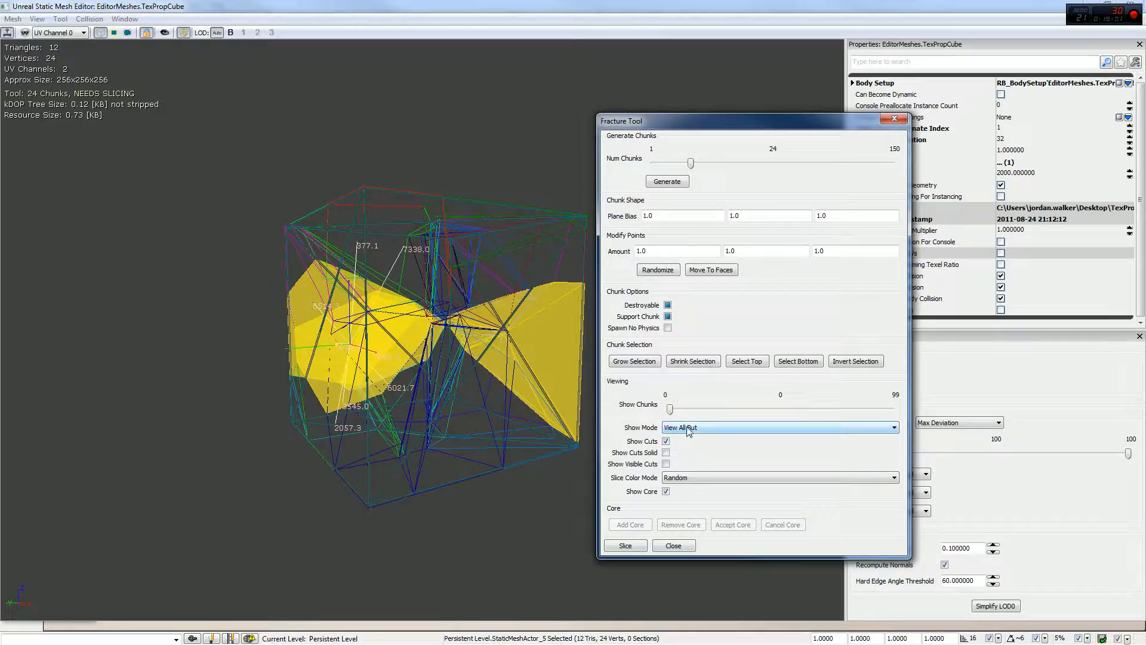
pyautogui.click(517, 341)
pyautogui.click(672, 425)
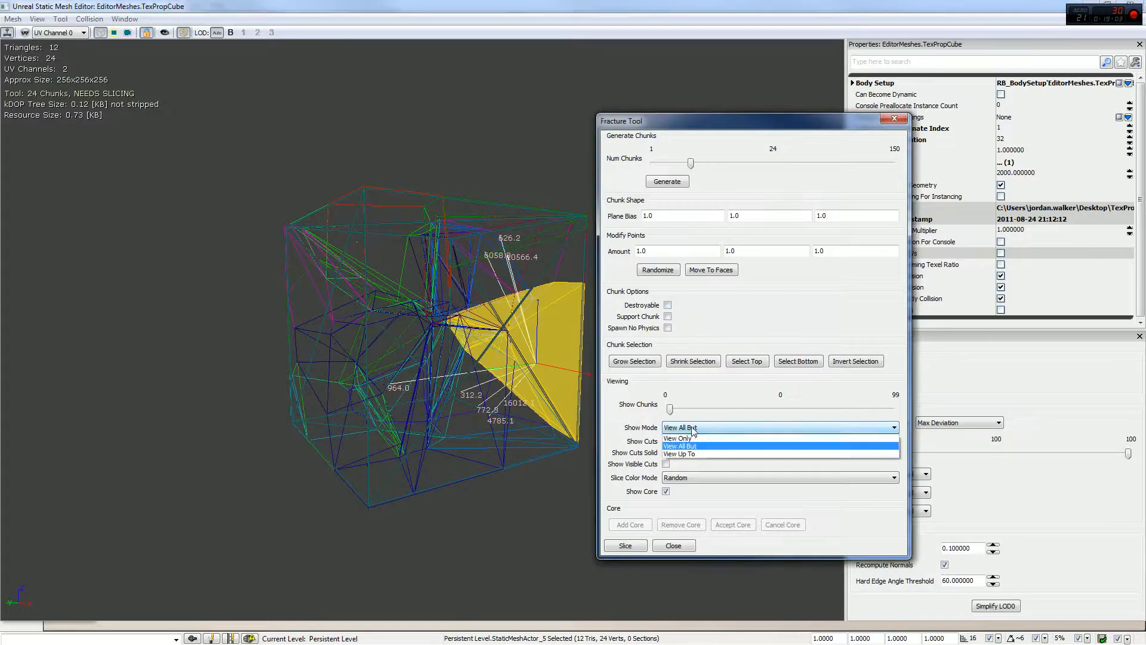
pyautogui.click(708, 440)
# Turn off the wireframe display so the cube shows its textured surface, leaving the bounds hidden
pyautogui.moveTo(334, 277); pyautogui.dragTo(256, 277)
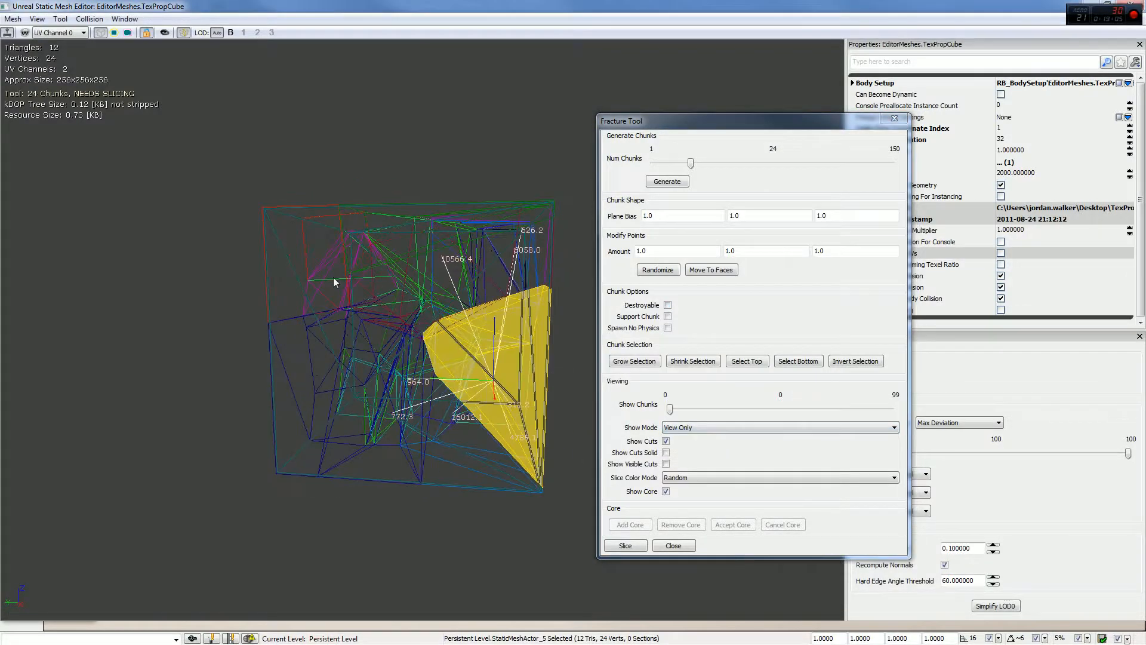
pyautogui.click(114, 33)
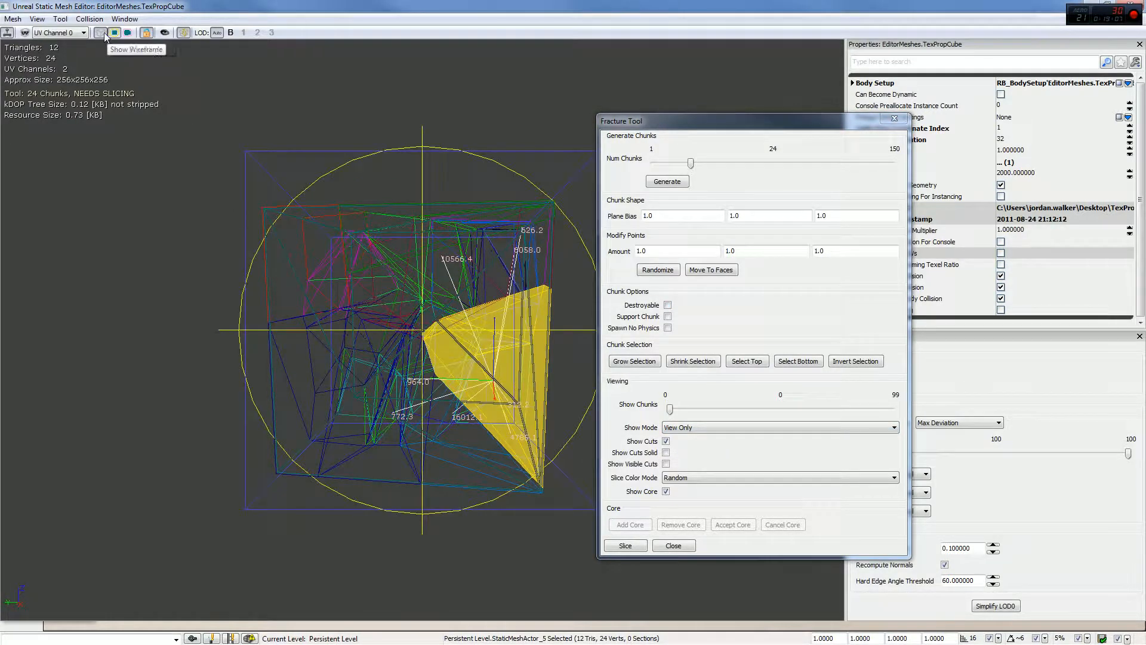
pyautogui.click(100, 33)
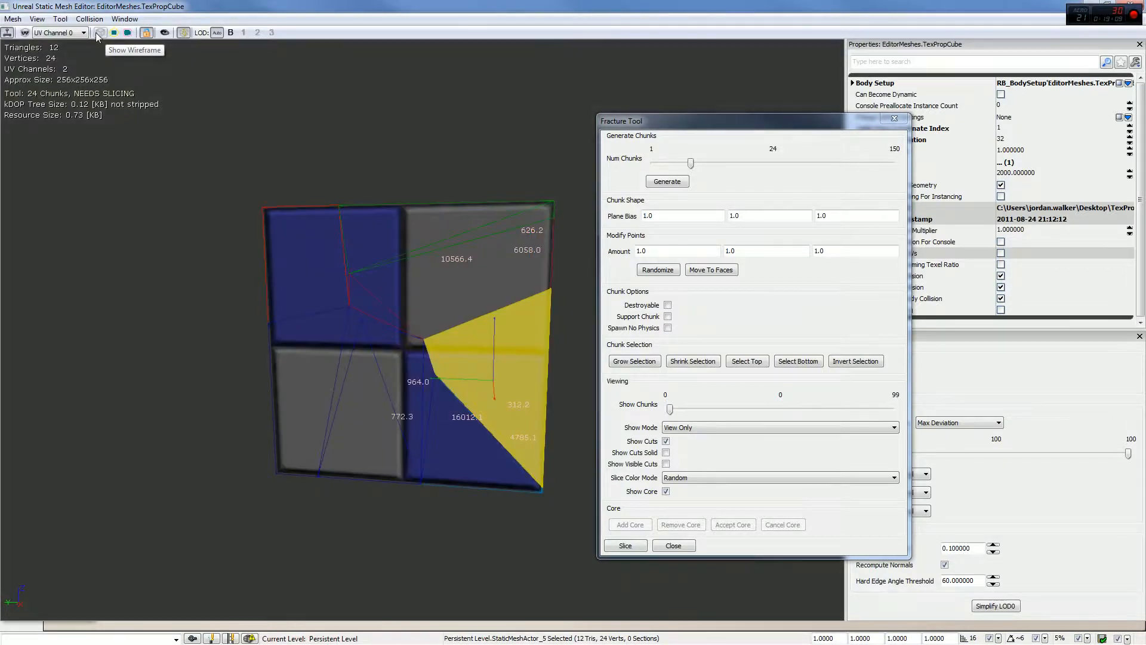
pyautogui.moveTo(458, 180)
pyautogui.mouseDown()
pyautogui.moveTo(382, 180)
pyautogui.moveTo(458, 180)
pyautogui.mouseUp()
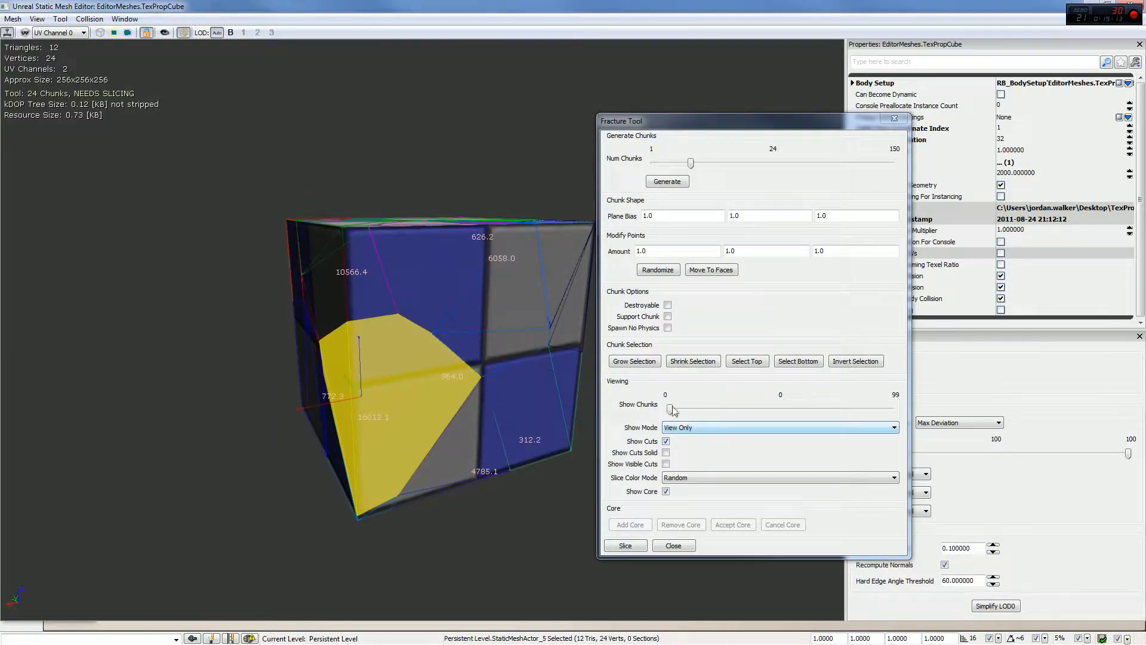
# Set Show Chunks to 3 and keep the show mode on View Only
pyautogui.moveTo(671, 410); pyautogui.dragTo(678, 410)
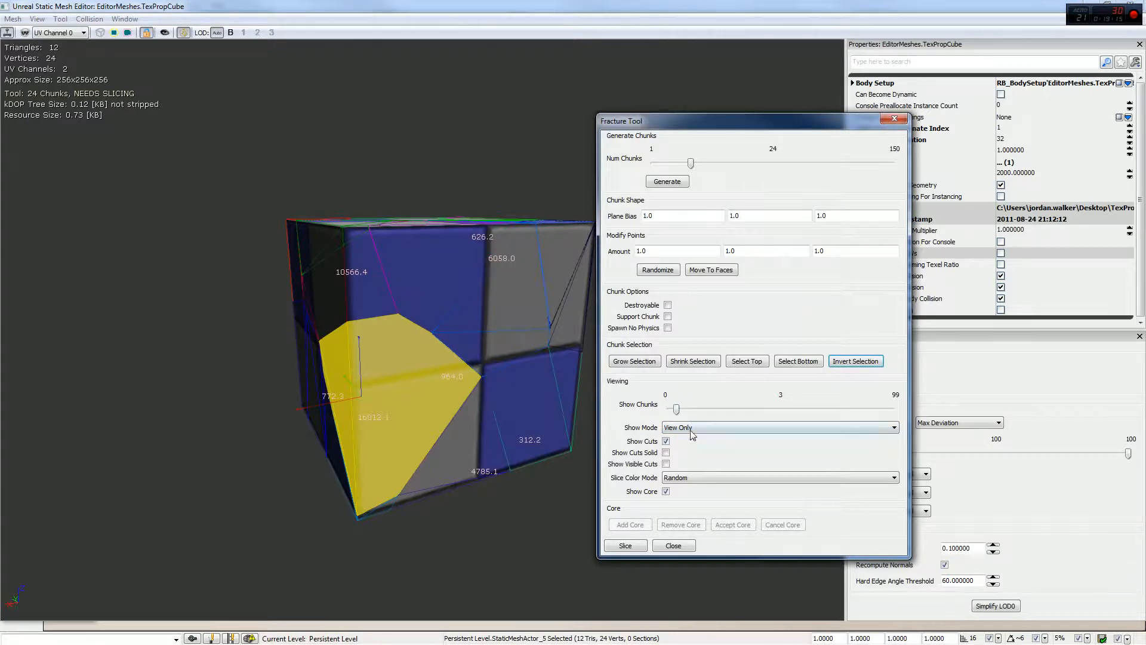
pyautogui.click(690, 428)
pyautogui.click(694, 440)
pyautogui.click(695, 430)
pyautogui.click(692, 445)
# Select a different chunk on the textured cube and turn on Show Cuts Solid to colour all chunks
pyautogui.moveTo(564, 396); pyautogui.dragTo(534, 393)
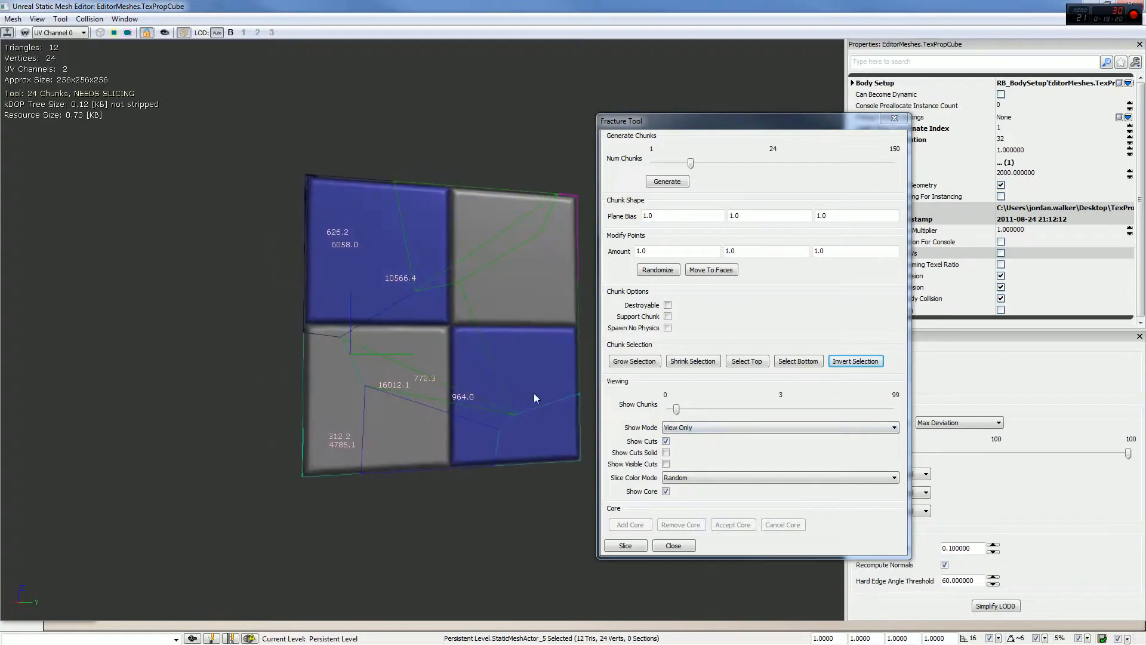
pyautogui.click(467, 395)
pyautogui.click(463, 389)
pyautogui.moveTo(456, 379); pyautogui.dragTo(263, 430)
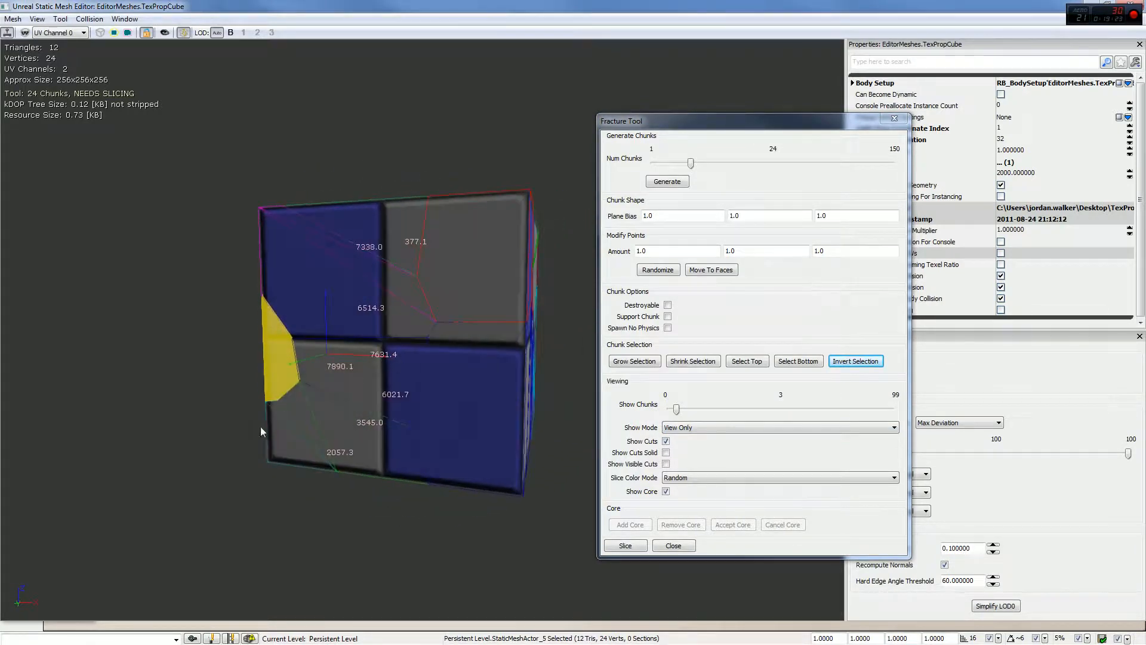
pyautogui.click(666, 453)
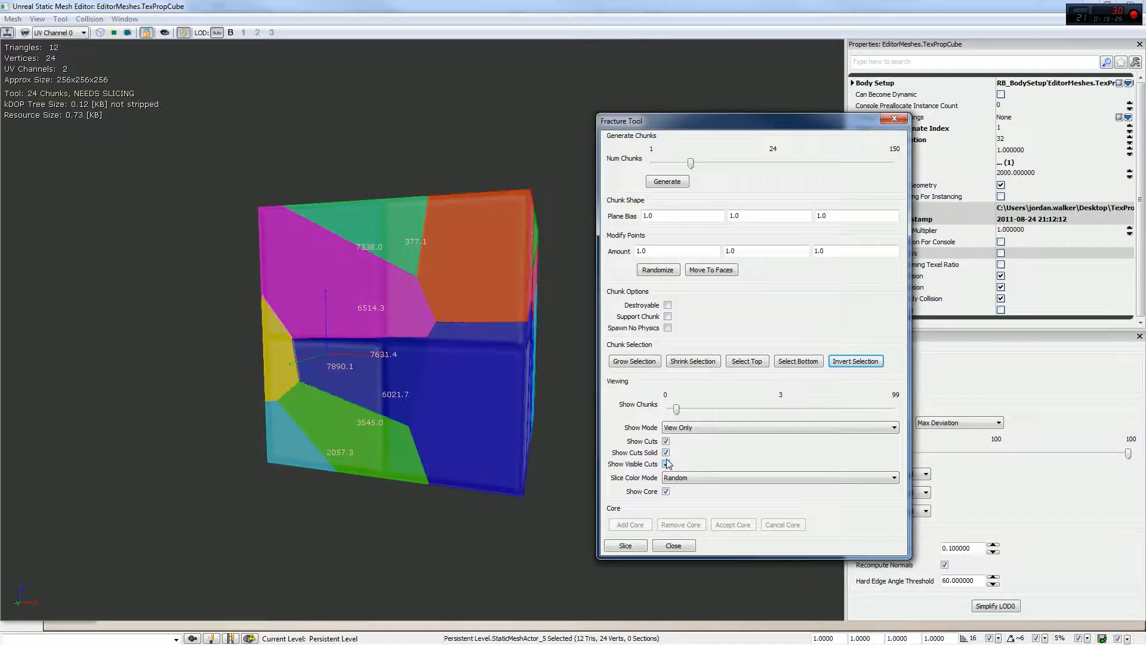
# Set the show mode to View Up To and select another chunk on the solid-coloured cube
pyautogui.click(690, 428)
pyautogui.click(708, 443)
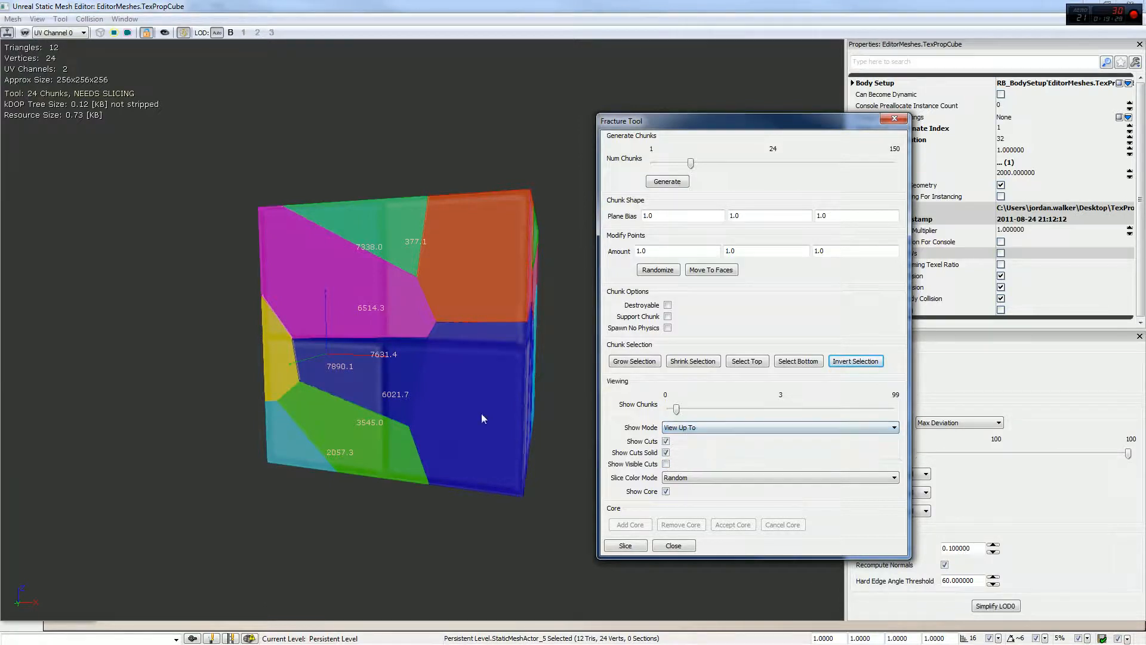
pyautogui.moveTo(413, 417); pyautogui.dragTo(449, 418)
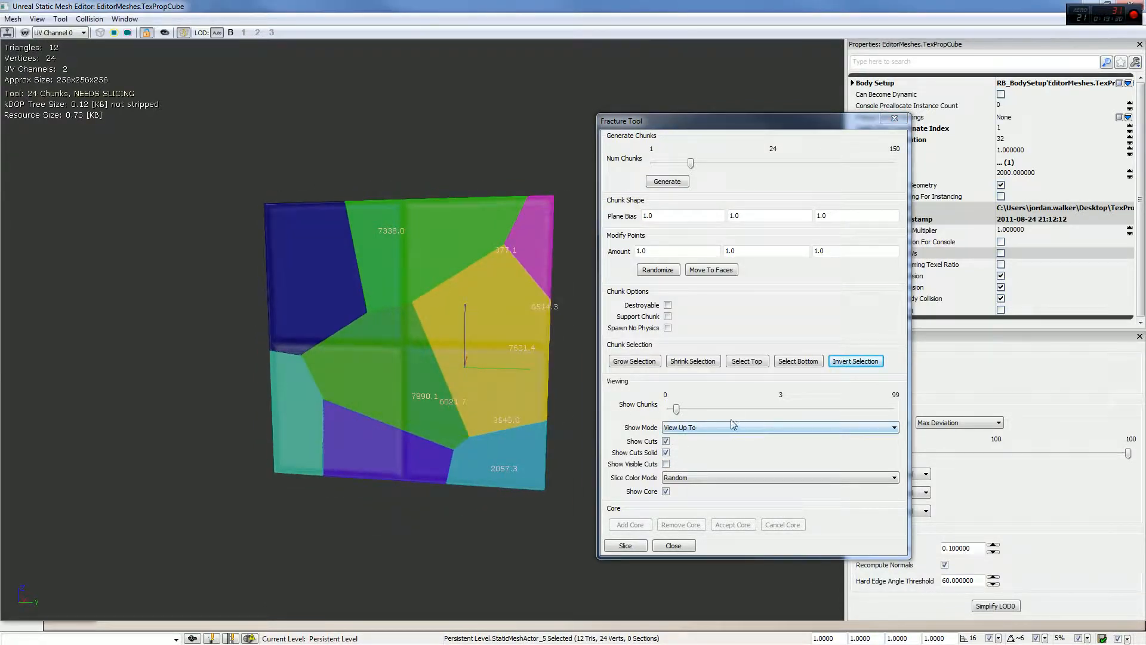
pyautogui.moveTo(555, 380); pyautogui.dragTo(465, 353)
pyautogui.click(512, 353)
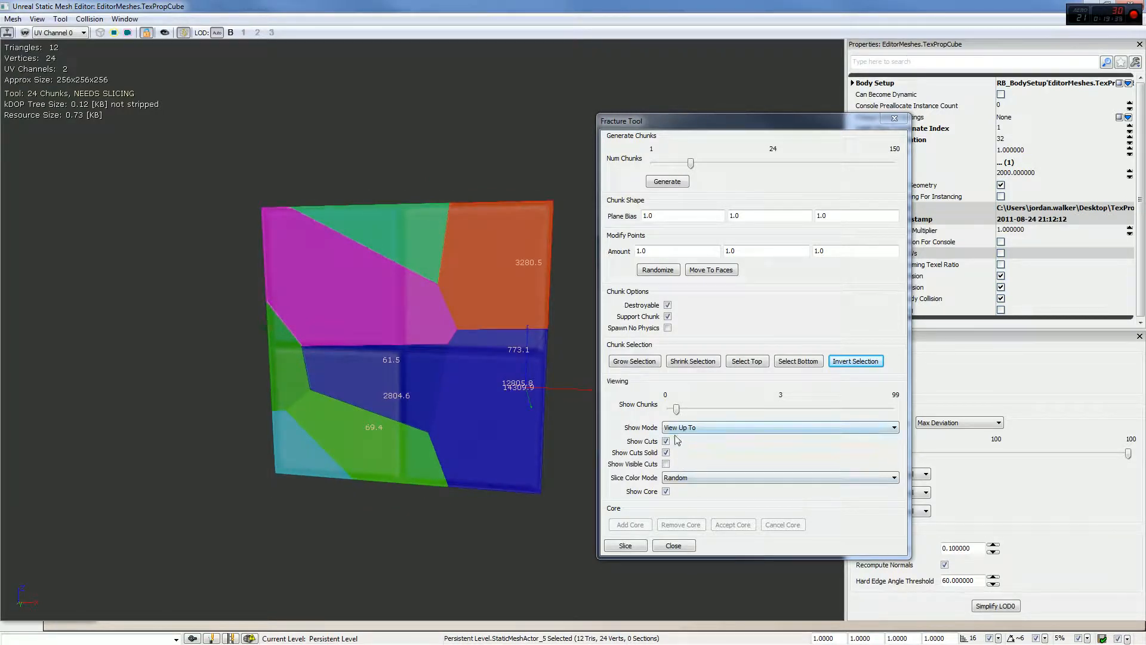
# Set the slice color mode to Destroyable Chunks and select a chunk at the cube's lower corner
pyautogui.click(693, 478)
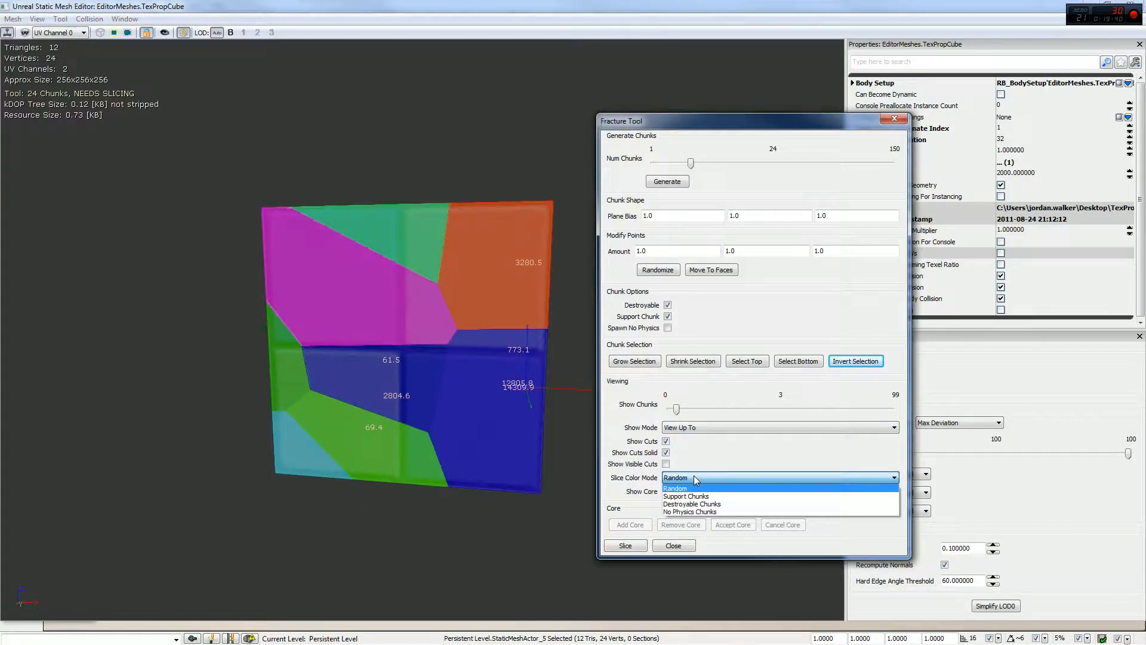
pyautogui.click(712, 504)
pyautogui.moveTo(579, 457); pyautogui.dragTo(439, 477)
pyautogui.click(443, 438)
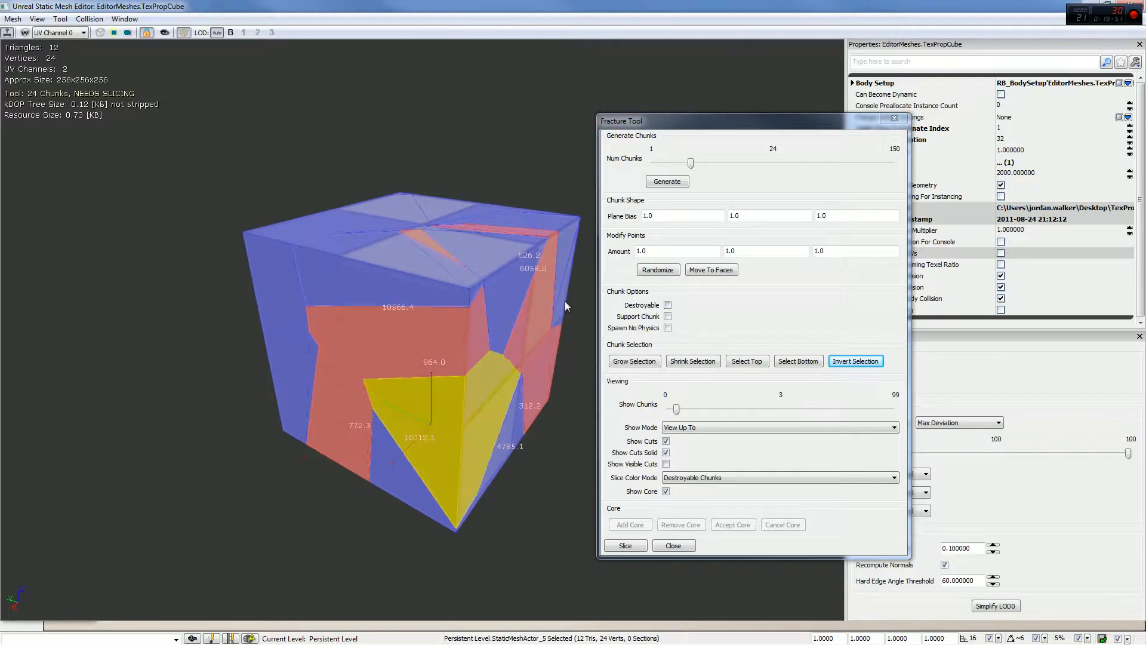
# Select several chunks on different sides of the cube to compare their Destroyable state, leaving none selected at the end
pyautogui.click(565, 301)
pyautogui.moveTo(541, 323); pyautogui.dragTo(547, 356)
pyautogui.click(609, 319)
pyautogui.click(500, 293)
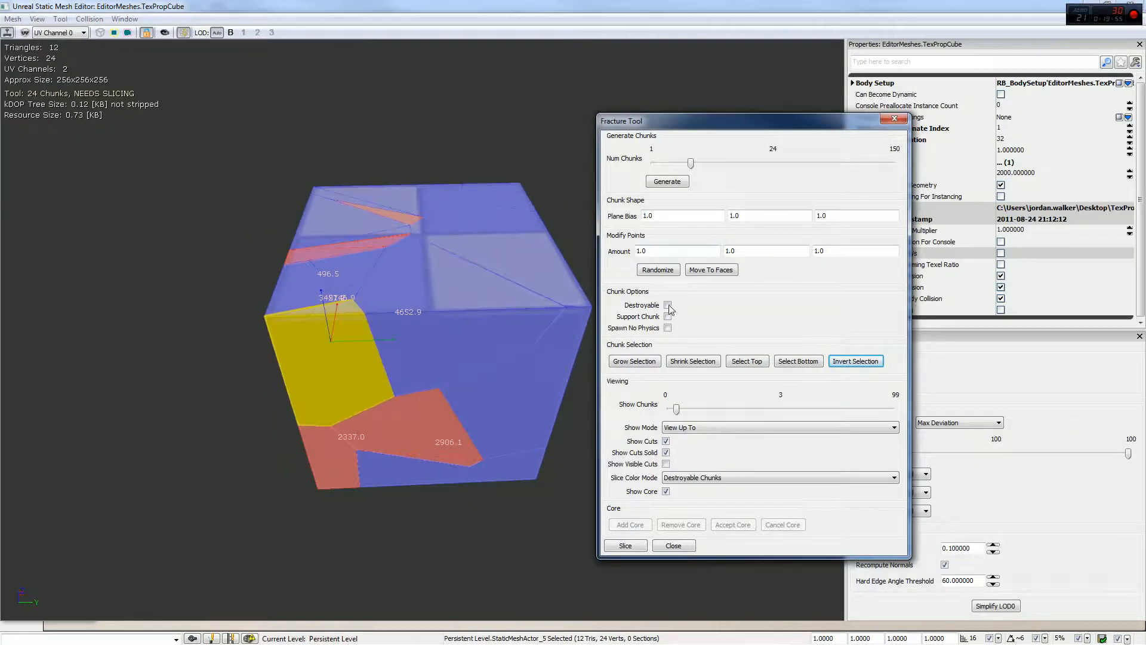
pyautogui.moveTo(536, 307); pyautogui.dragTo(504, 279)
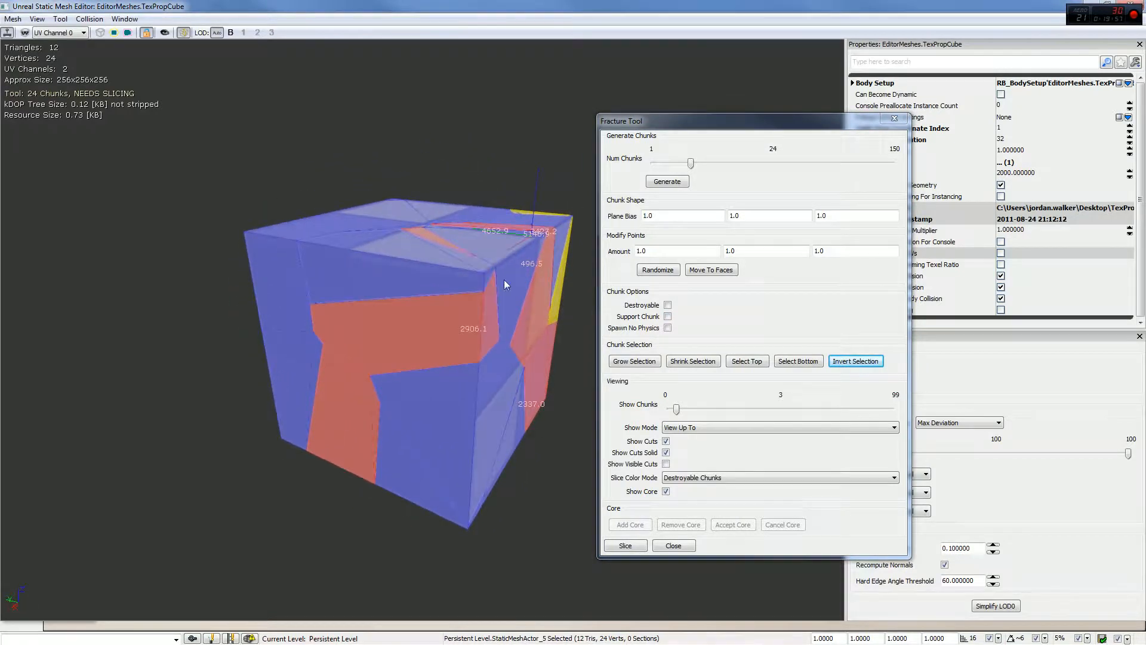
pyautogui.click(427, 312)
pyautogui.moveTo(428, 311); pyautogui.dragTo(525, 319)
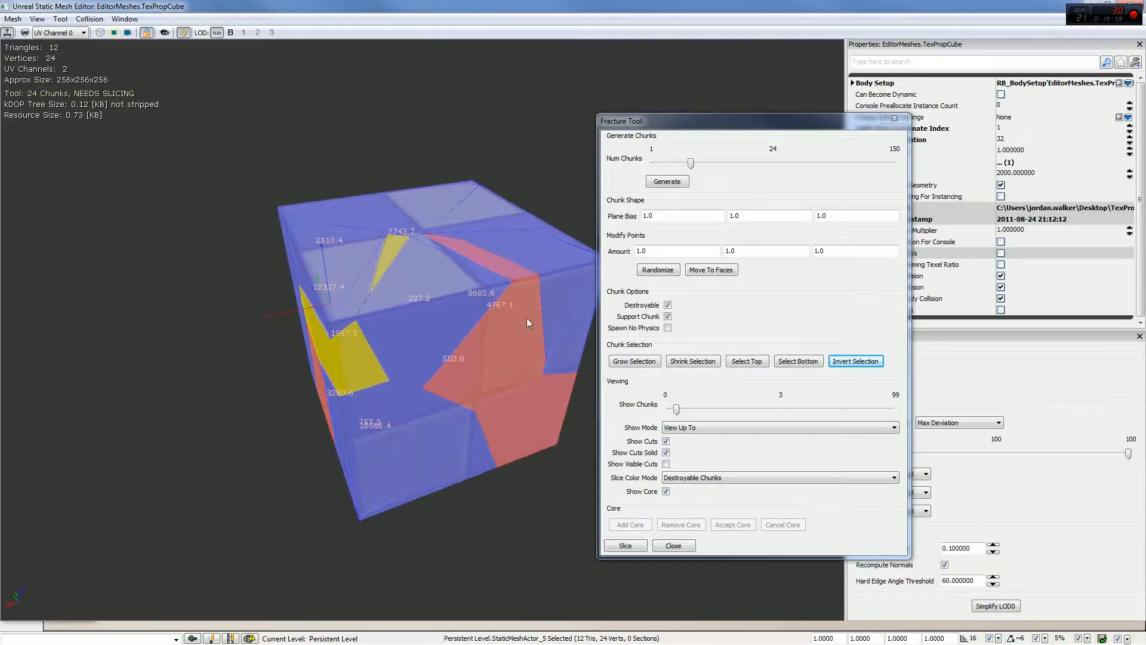
pyautogui.click(526, 319)
pyautogui.moveTo(541, 425); pyautogui.dragTo(588, 345)
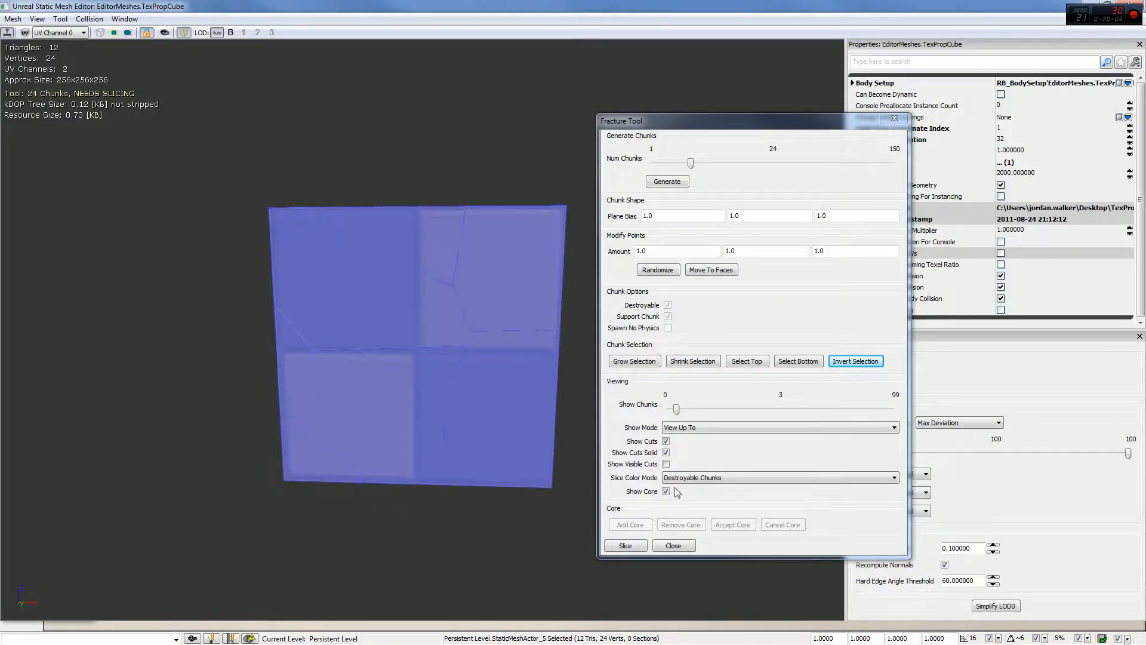
# Return the slice color mode to Random
pyautogui.click(692, 479)
pyautogui.click(692, 488)
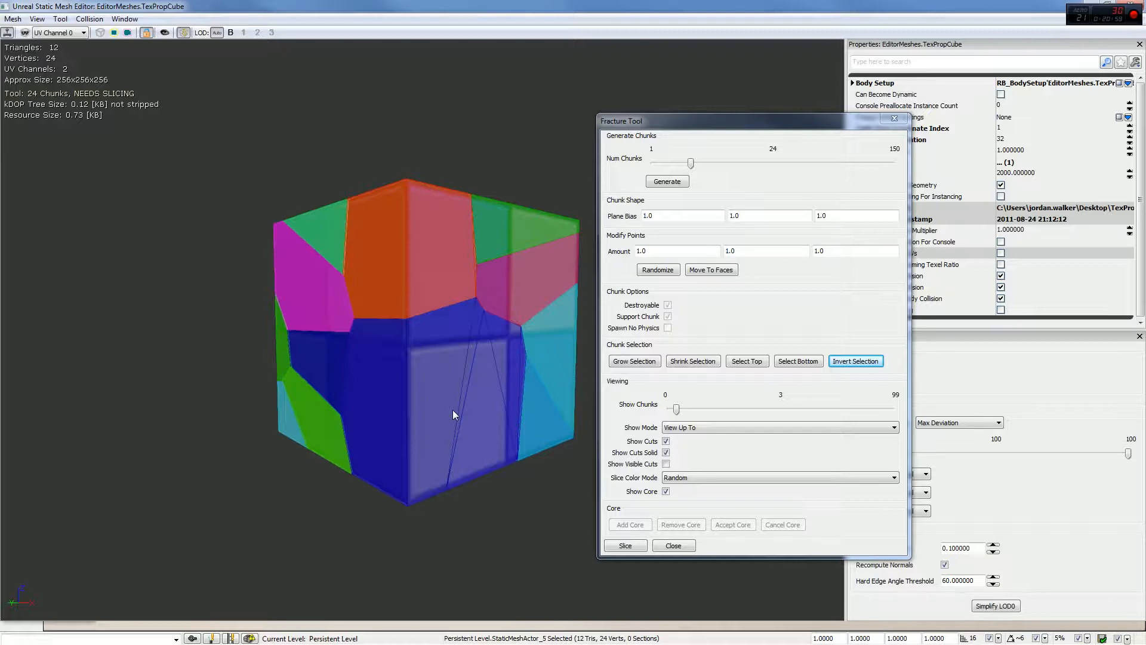
pyautogui.click(678, 527)
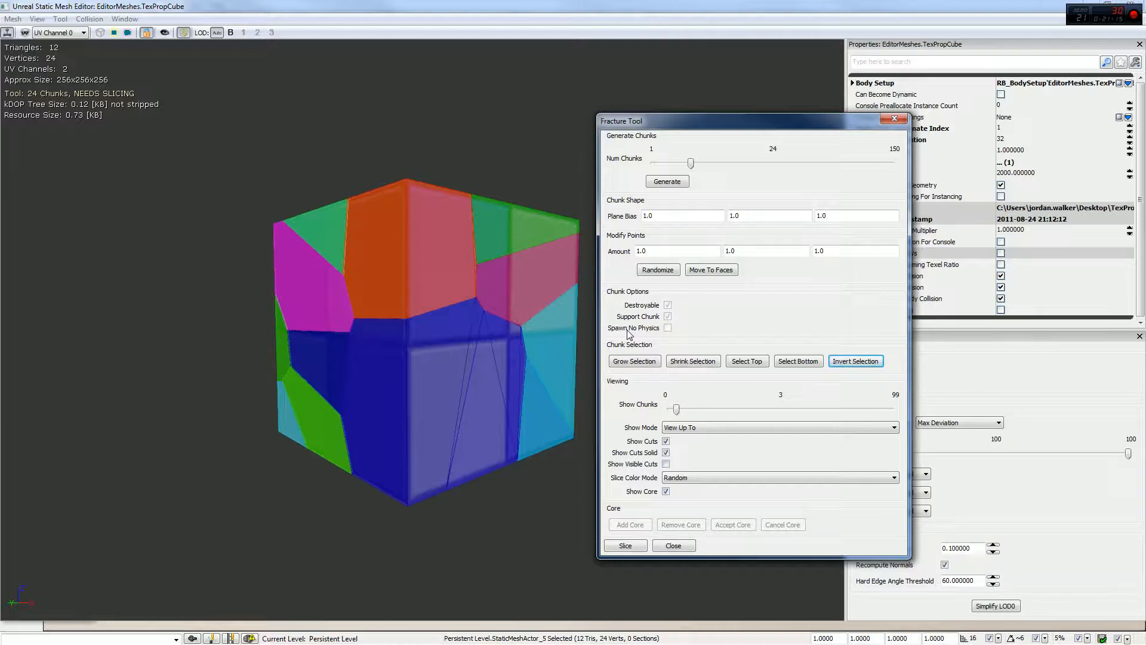
# Slice the cube into the EditorMeshes package as TexPropCube_FRACTURED, and choose to wait for the unresponsive program
pyautogui.click(625, 545)
pyautogui.moveTo(542, 376); pyautogui.dragTo(560, 188)
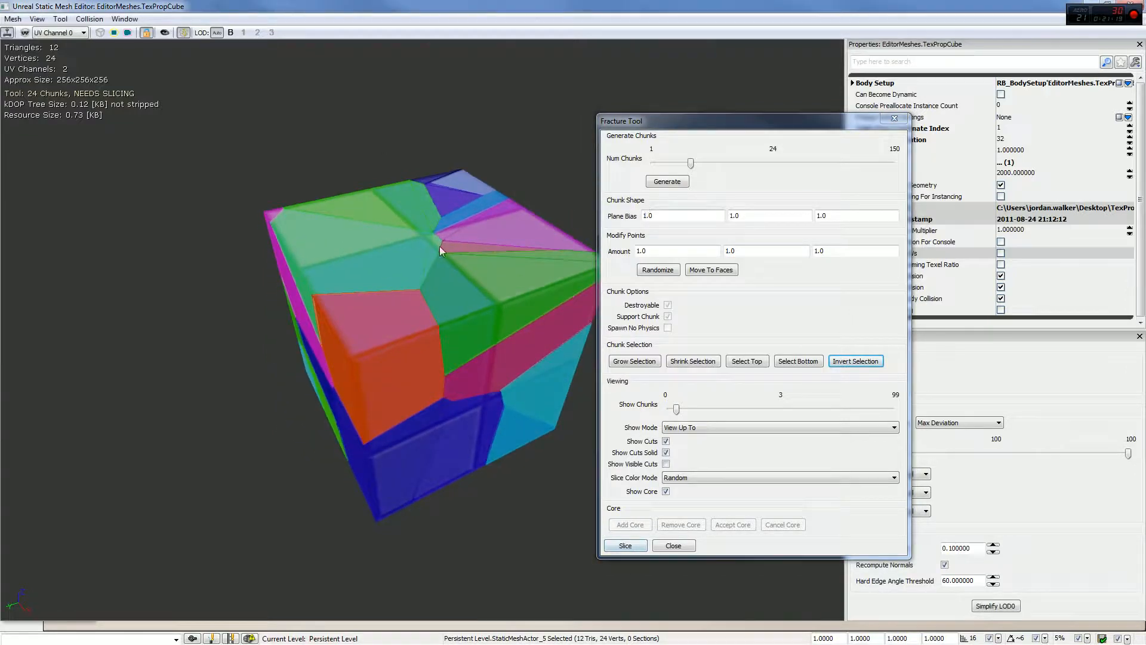
pyautogui.moveTo(440, 246); pyautogui.dragTo(701, 447)
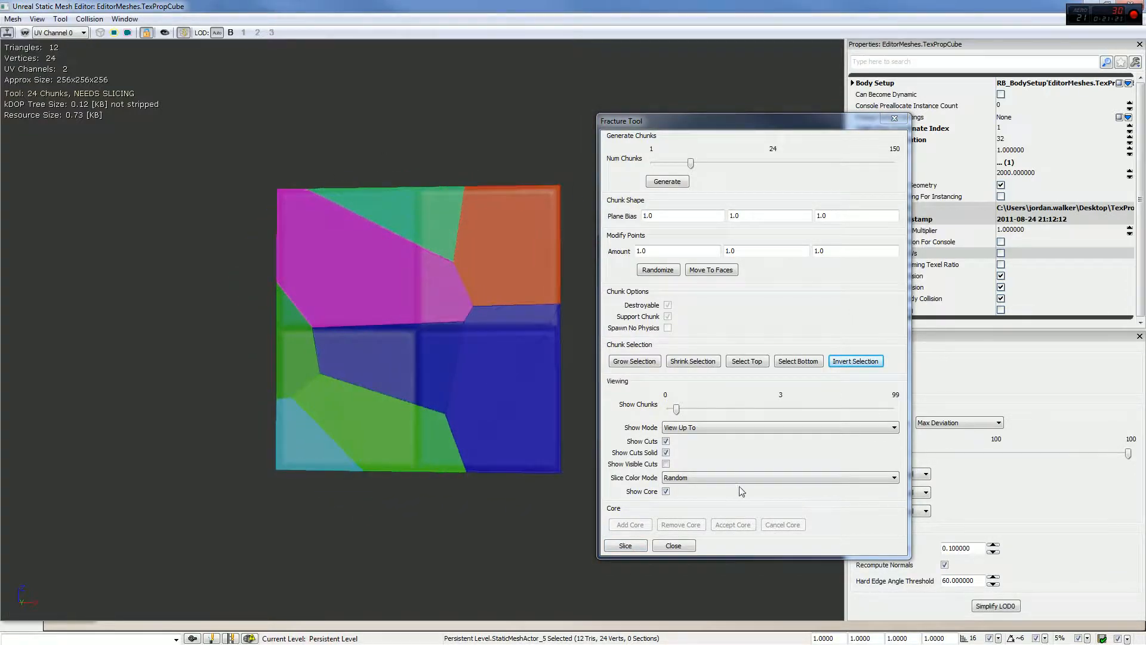
pyautogui.click(634, 545)
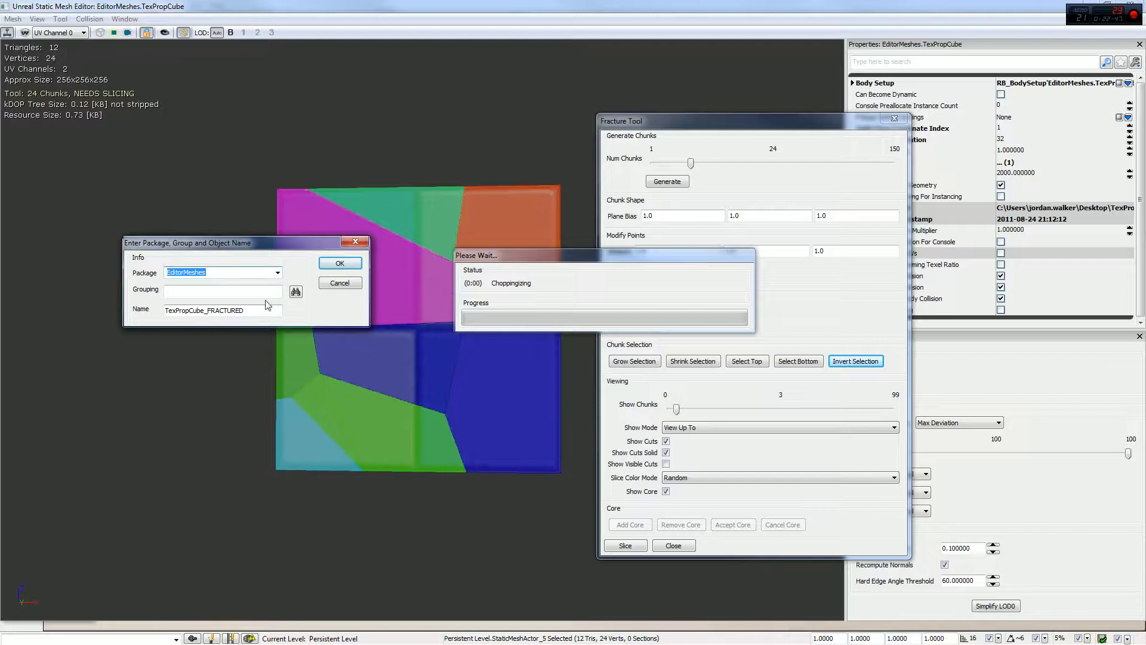
pyautogui.click(341, 264)
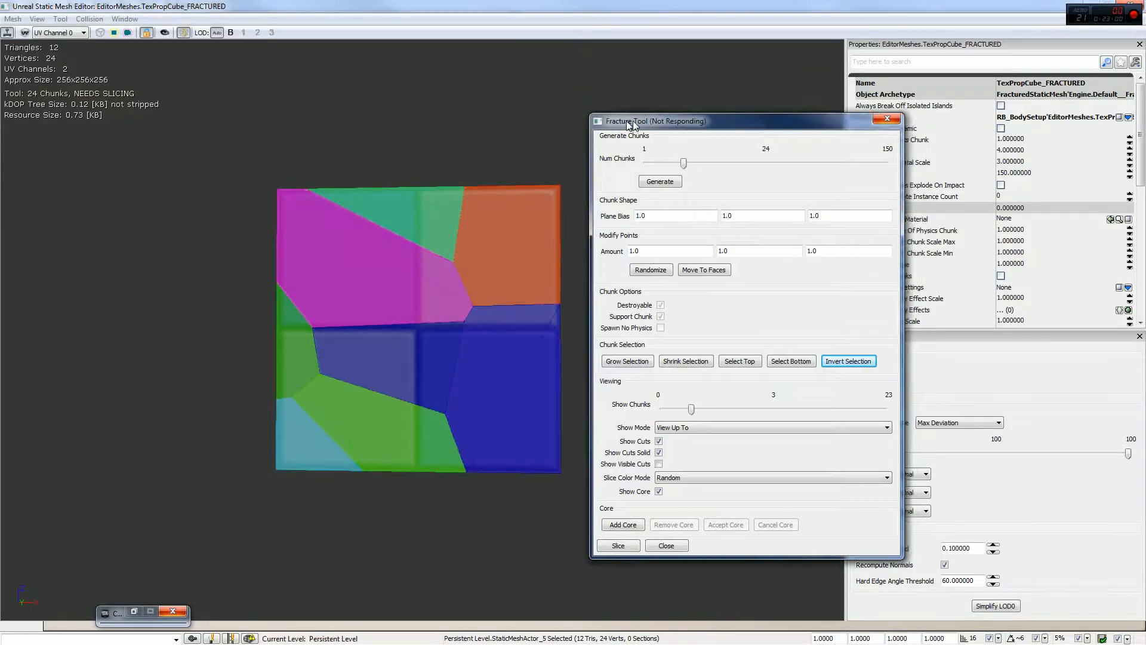
pyautogui.moveTo(632, 120); pyautogui.dragTo(364, 119)
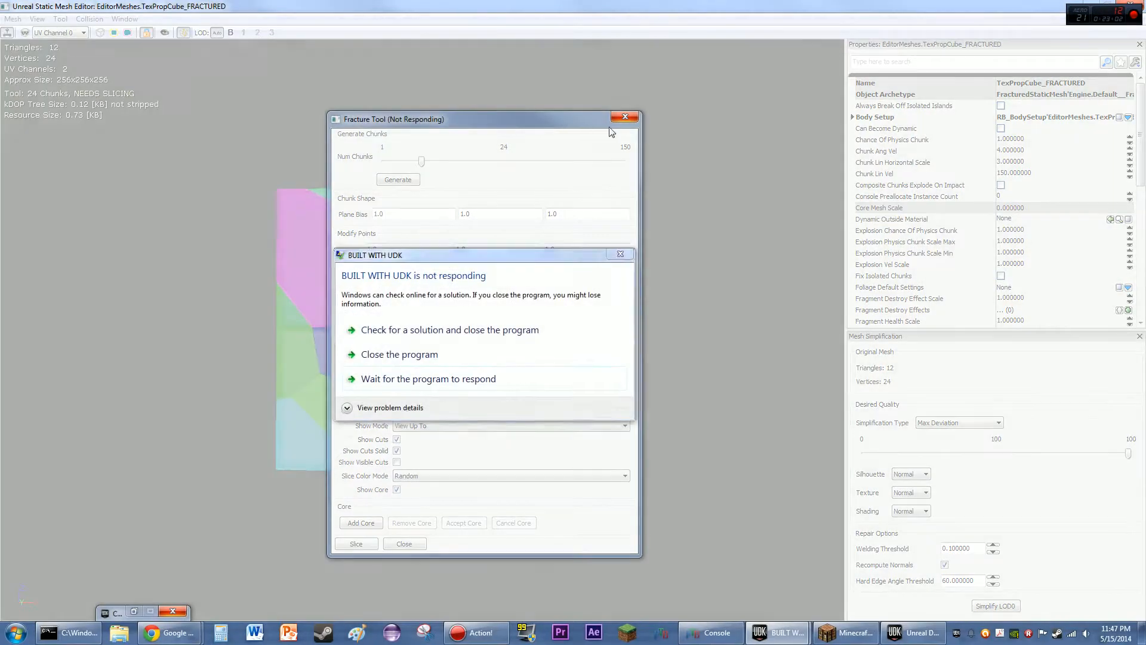
pyautogui.click(503, 380)
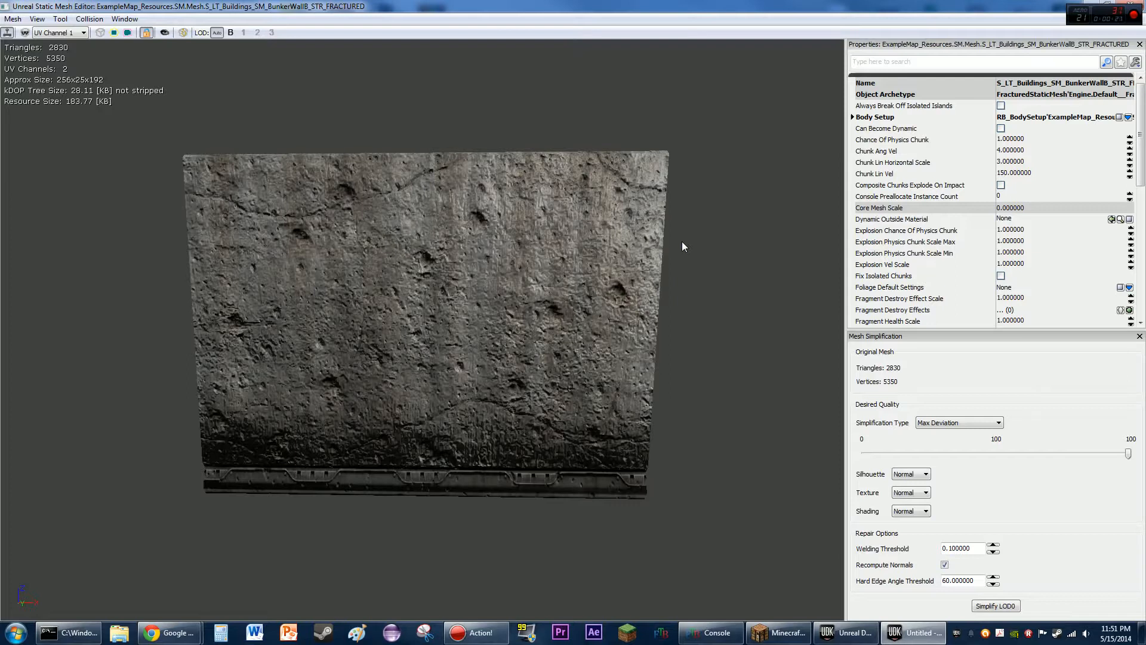
# Look through the whole property list of the fractured BunkerWallB mesh and return to its beginning
pyautogui.moveTo(1140, 128); pyautogui.dragTo(1141, 127)
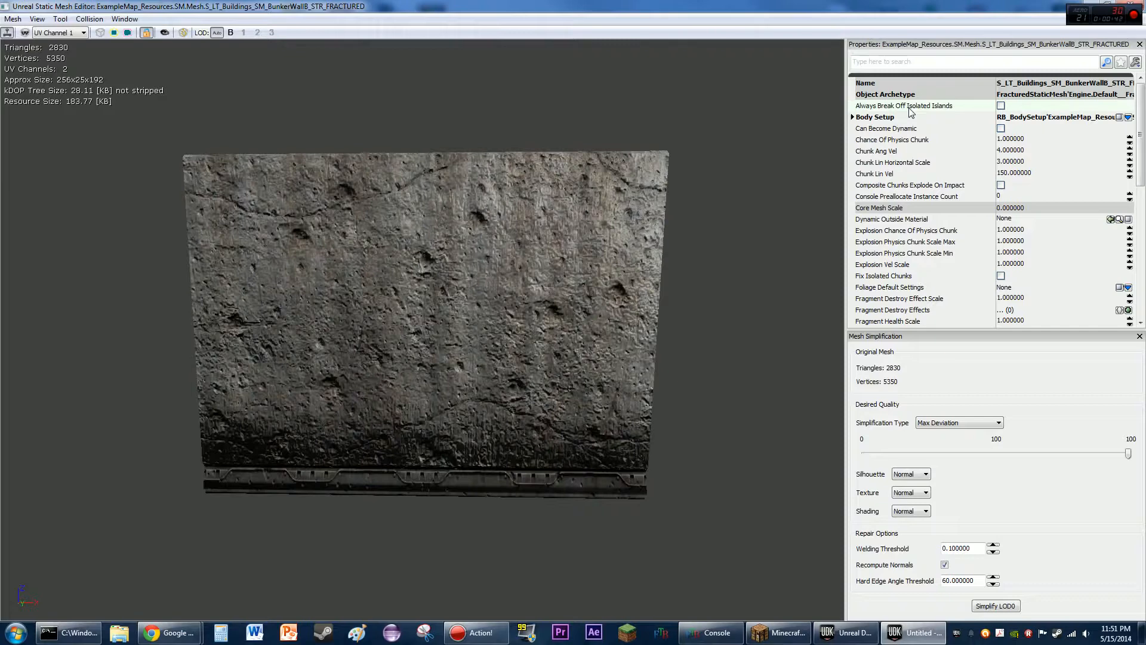
pyautogui.scroll(-10, 1071, 248)
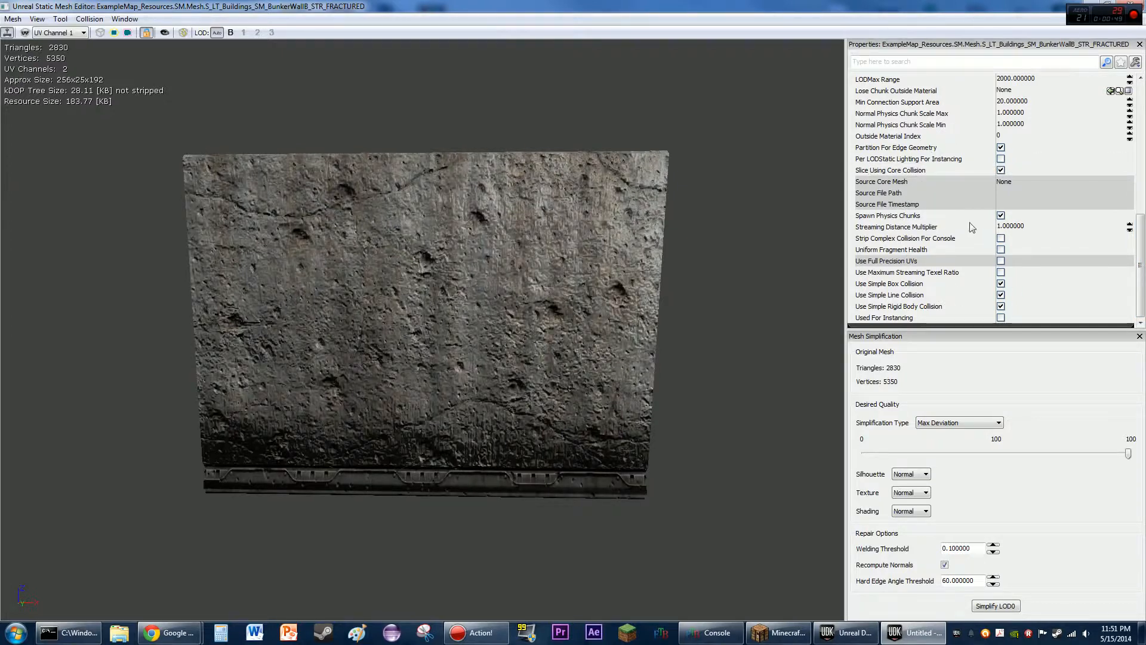
pyautogui.scroll(6, 971, 226)
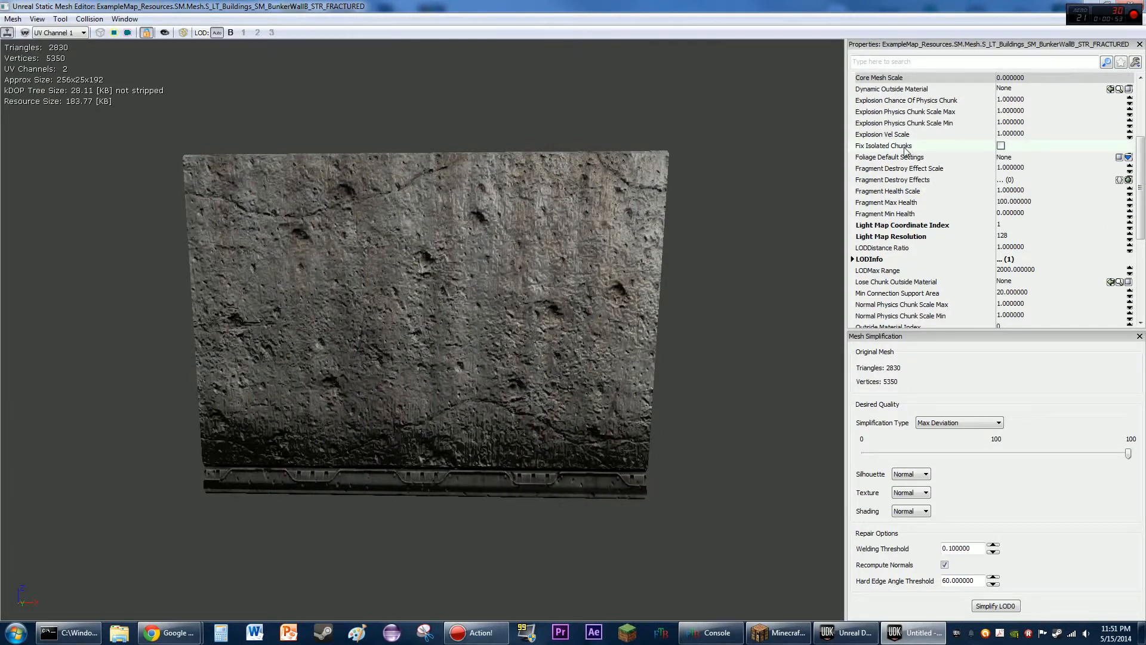
pyautogui.scroll(4, 941, 261)
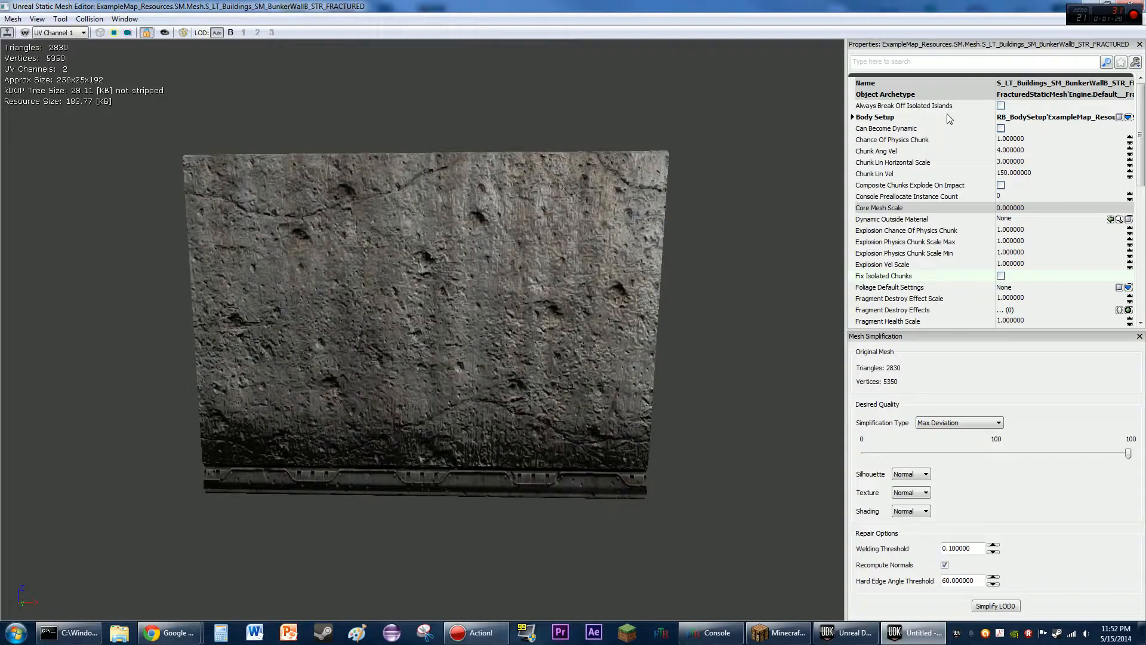
# Examine the fractured wall's chunk properties from Chance Of Physics Chunk through the velocity settings to Core Mesh Scale
pyautogui.click(902, 140)
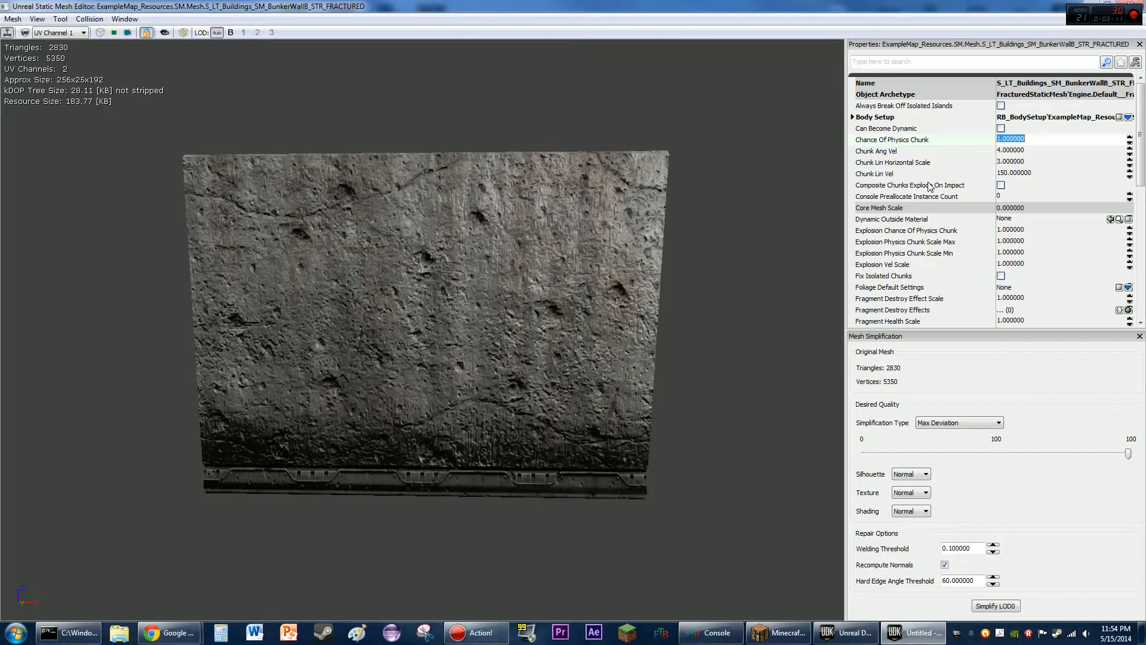
pyautogui.click(891, 153)
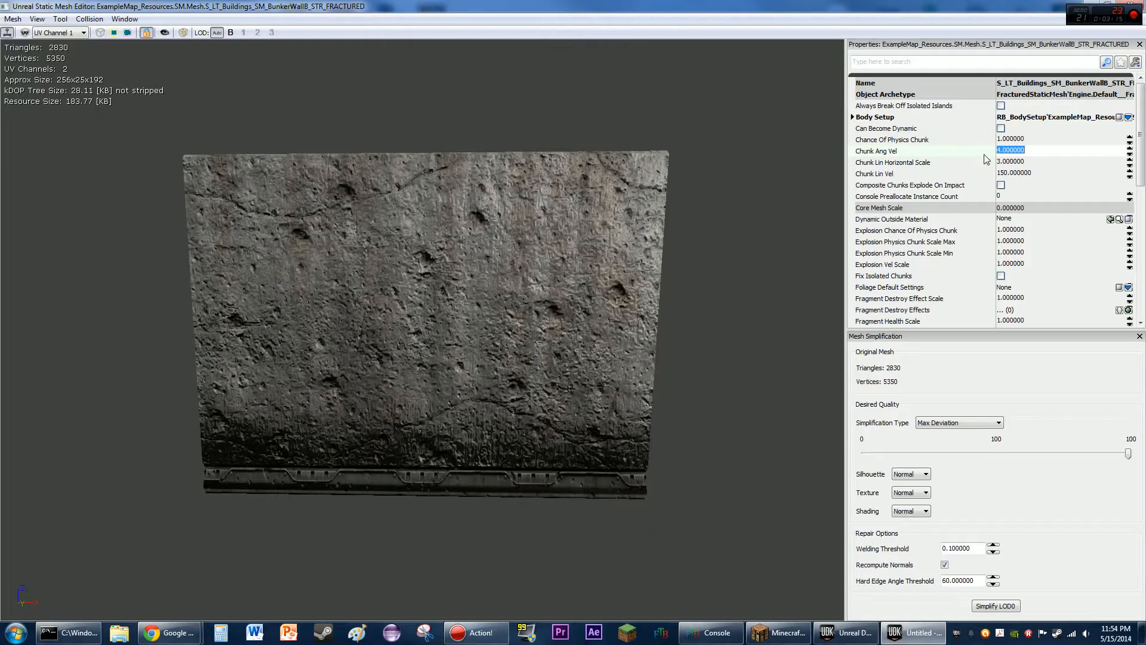
pyautogui.click(910, 166)
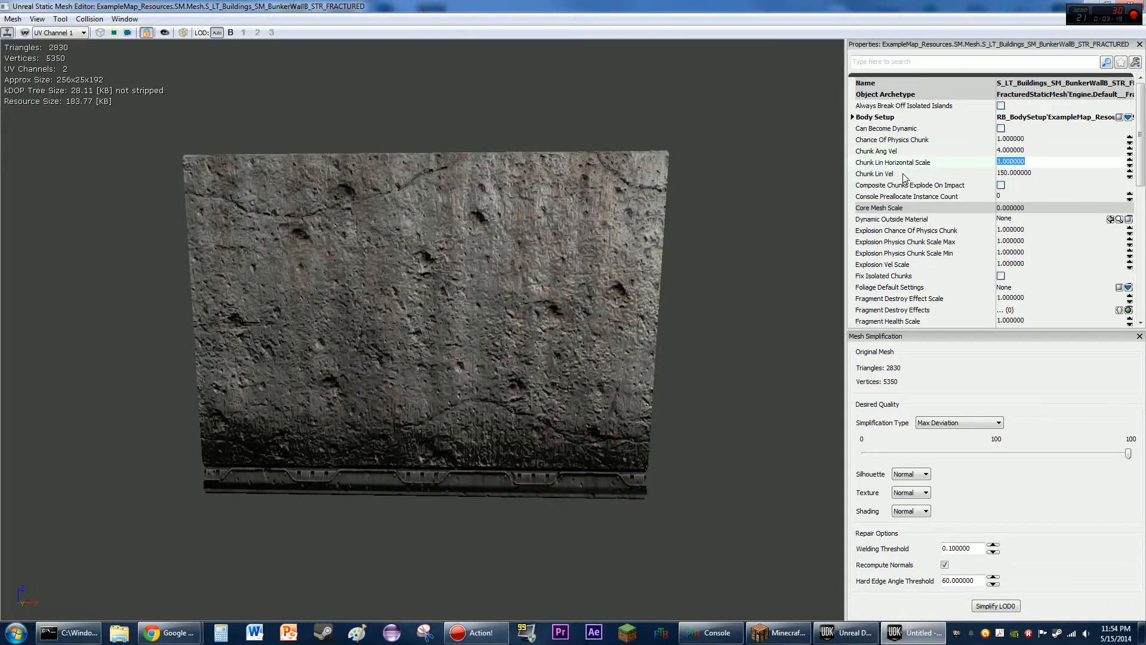
pyautogui.click(903, 175)
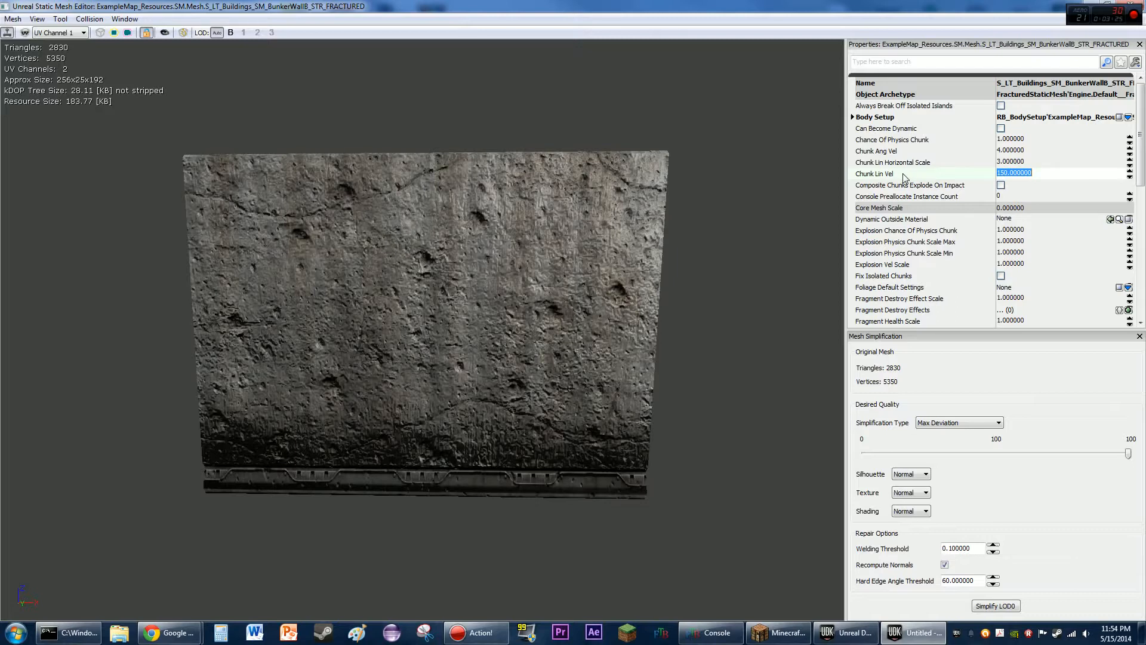
pyautogui.click(900, 166)
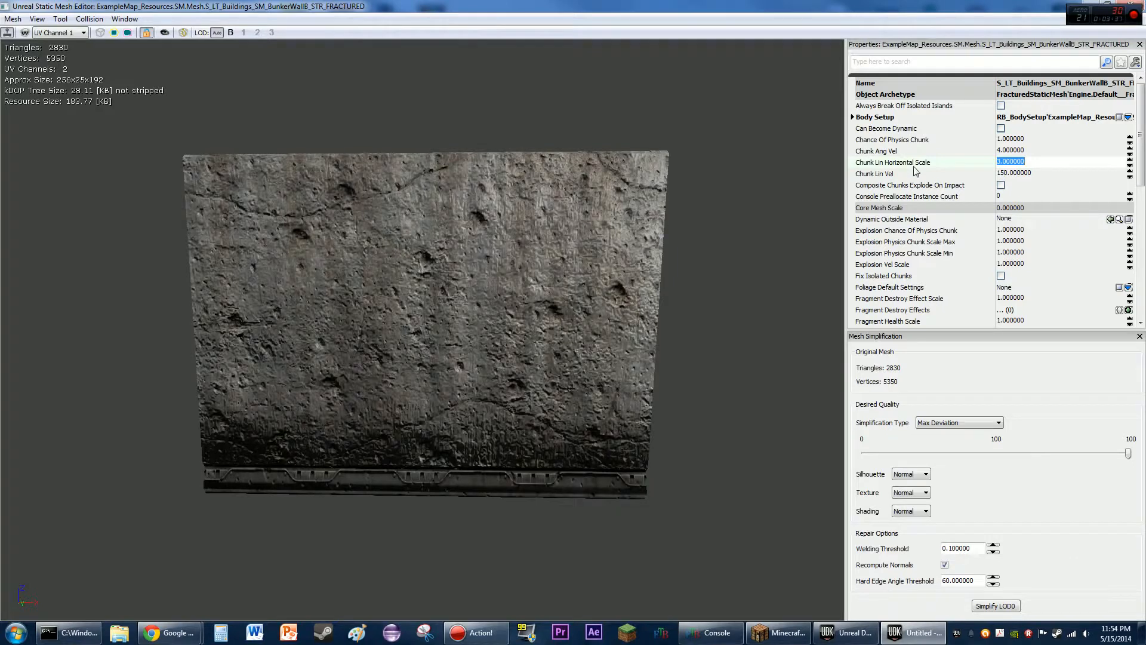
pyautogui.click(907, 189)
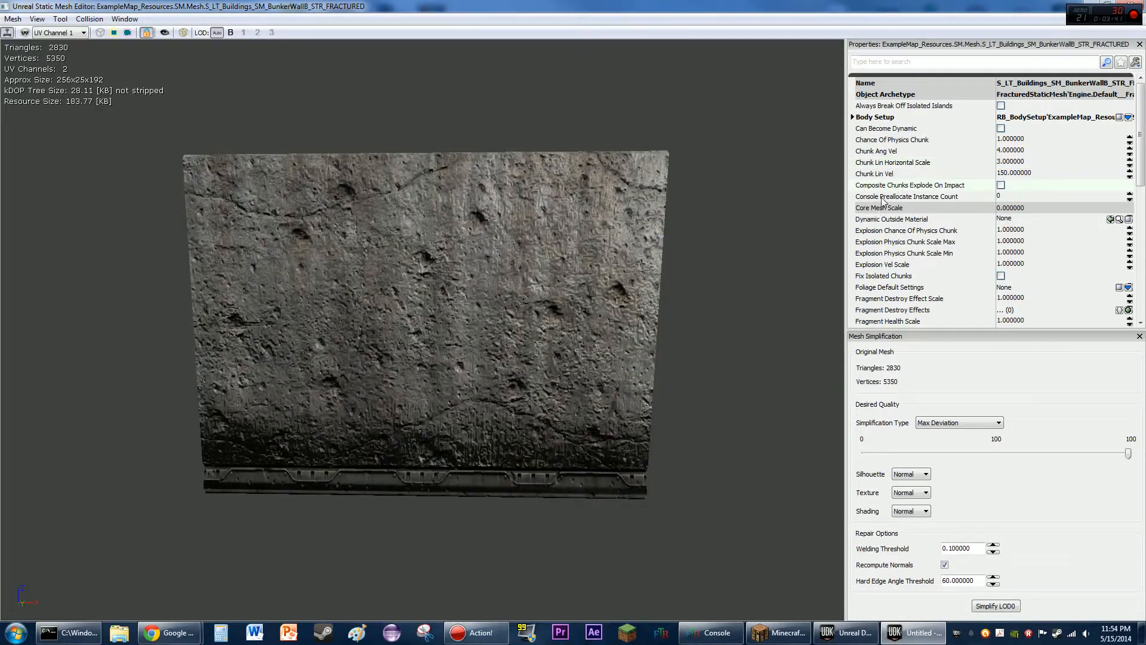
pyautogui.click(884, 197)
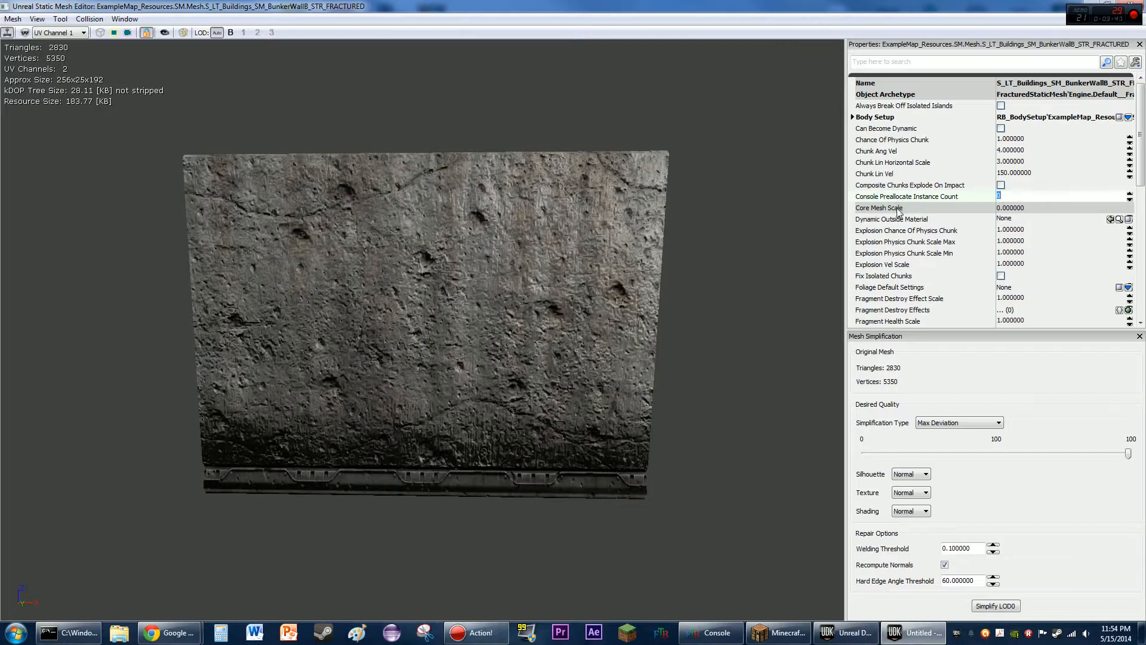
pyautogui.click(911, 209)
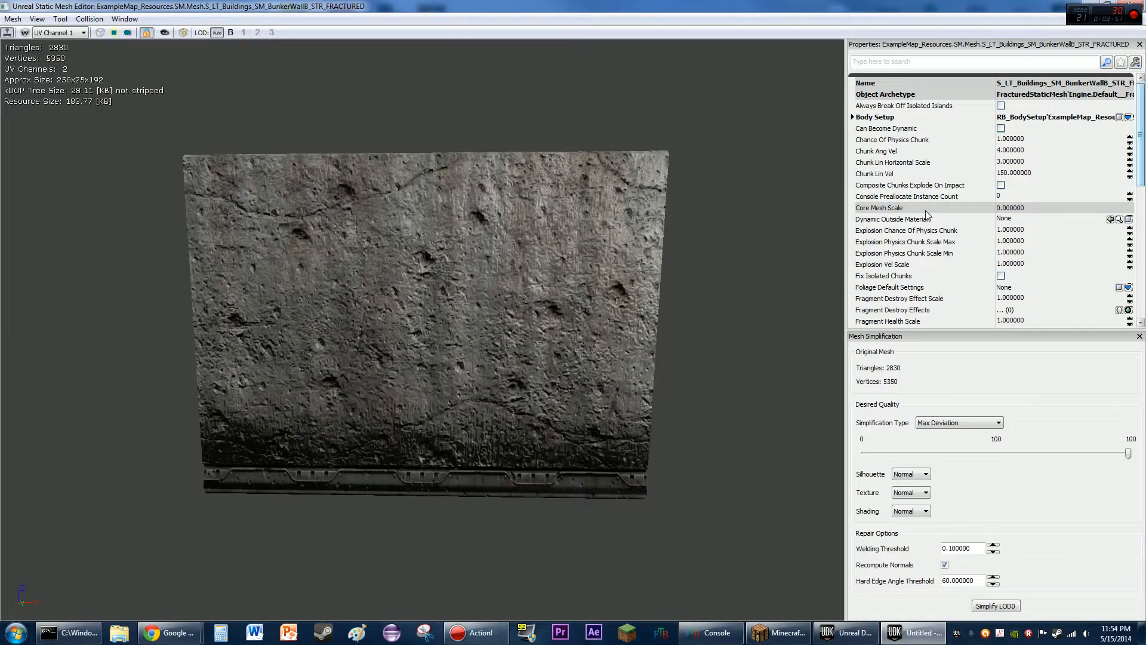
# Examine the Dynamic Outside Material, the explosion chance, scale and velocity properties, and Fix Isolated Chunks on the fractured wall
pyautogui.click(923, 225)
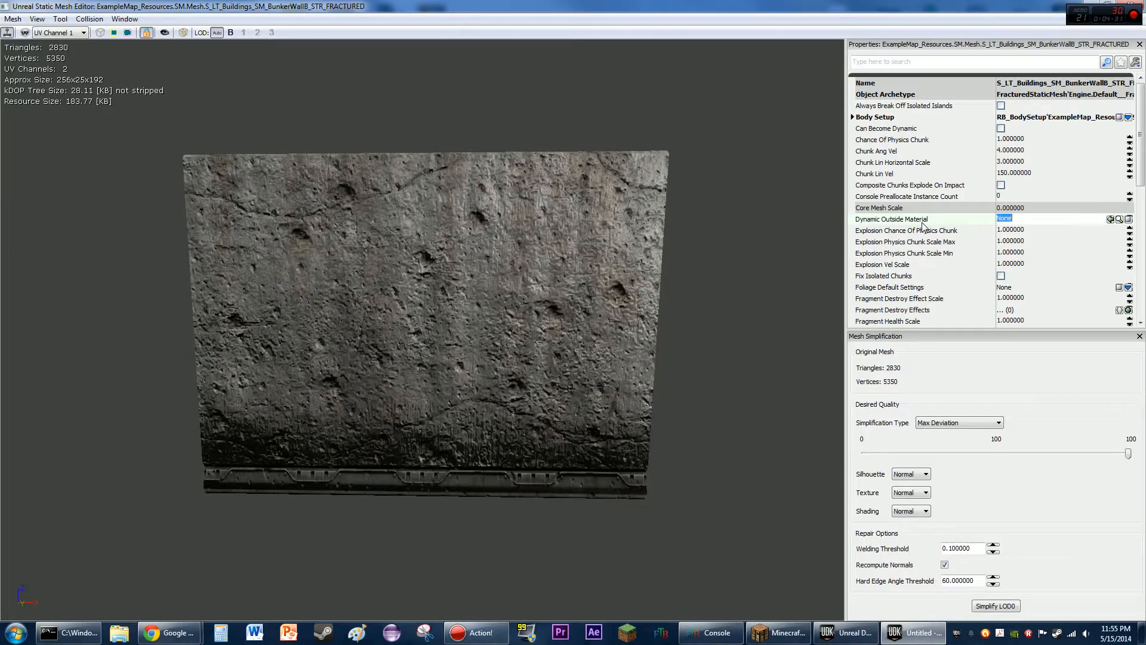
pyautogui.click(935, 231)
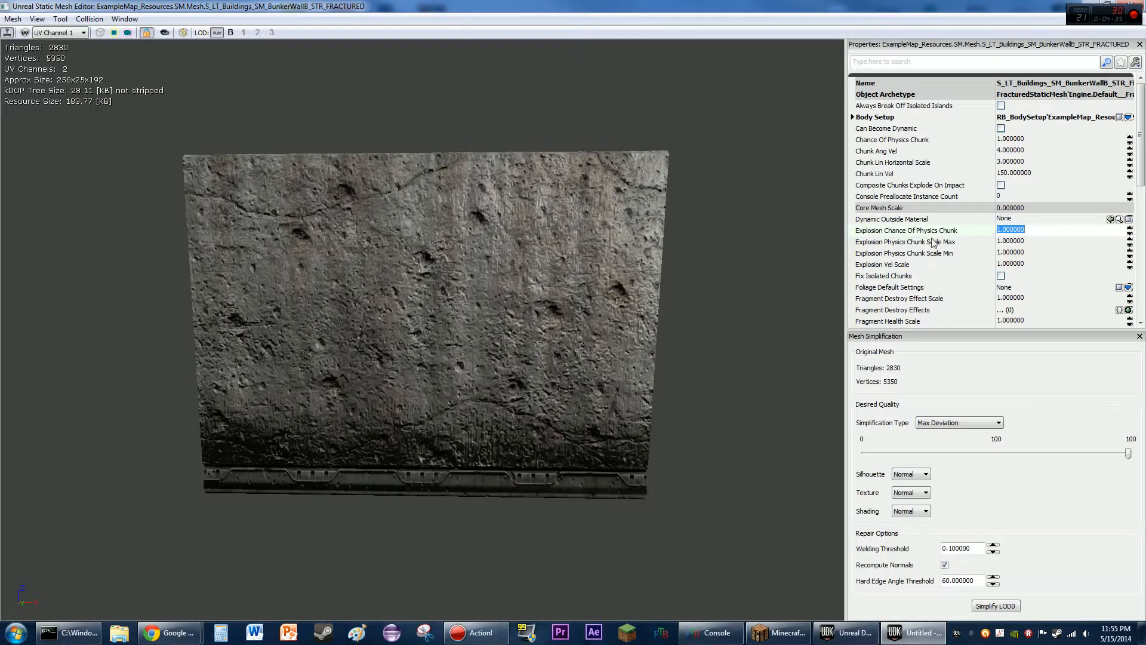
pyautogui.click(933, 241)
pyautogui.click(934, 255)
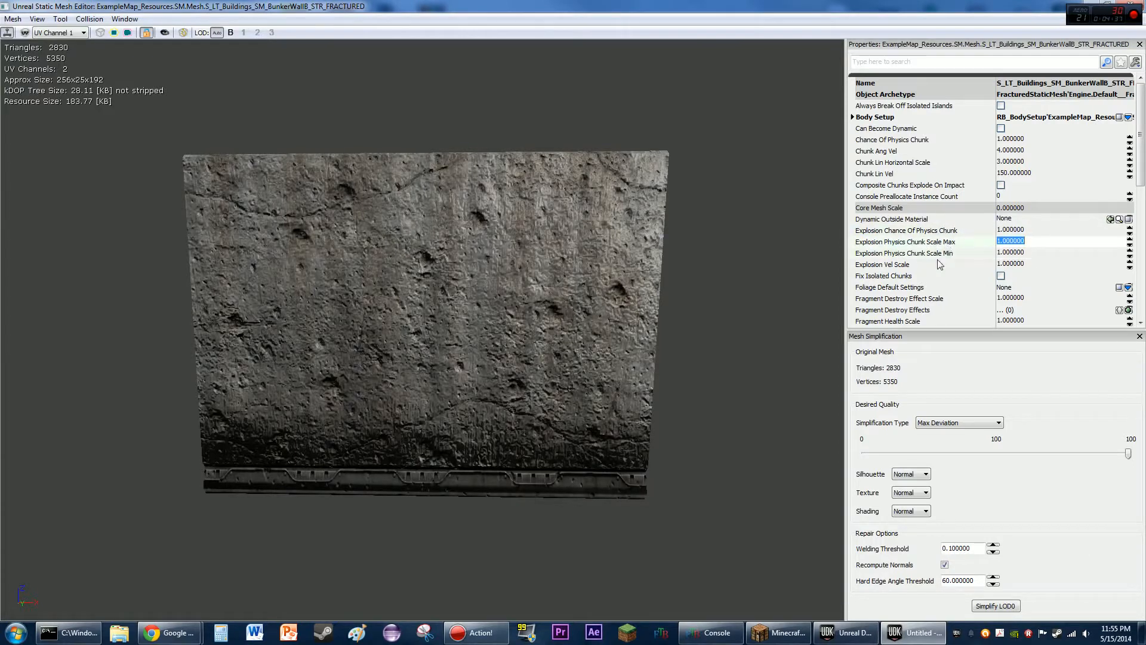
pyautogui.click(938, 243)
pyautogui.click(913, 266)
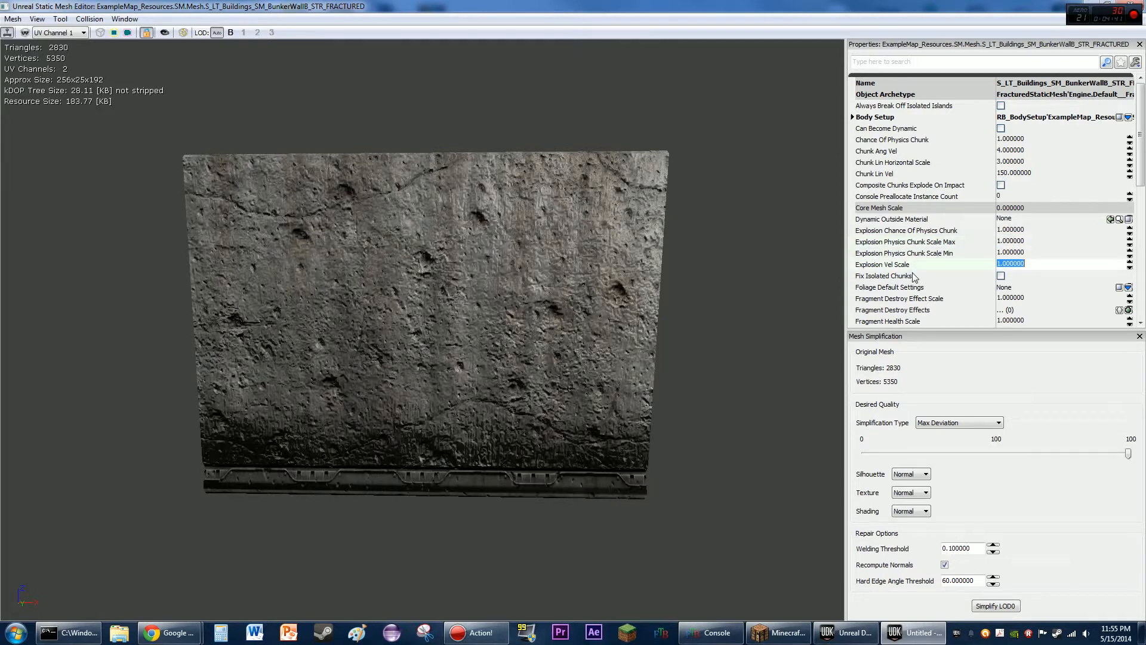
pyautogui.click(940, 278)
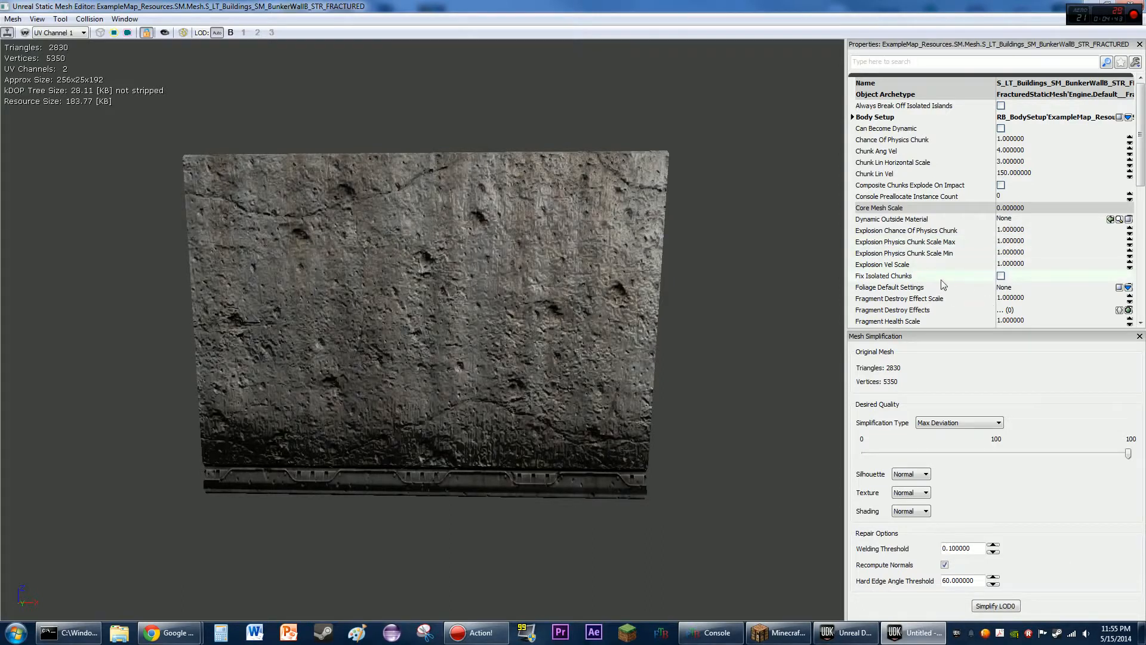
pyautogui.scroll(-3, 942, 281)
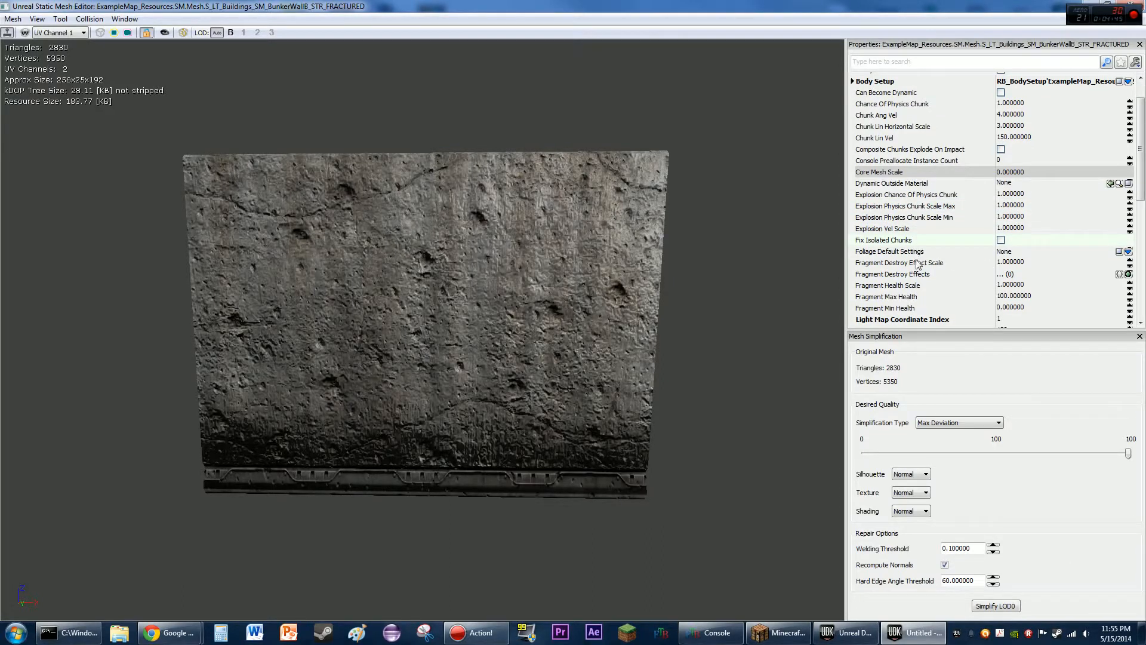
# Examine the fractured wall's Fragment Destroy Effect Scale and its fragment health scale, maximum and minimum properties
pyautogui.scroll(-4, 903, 274)
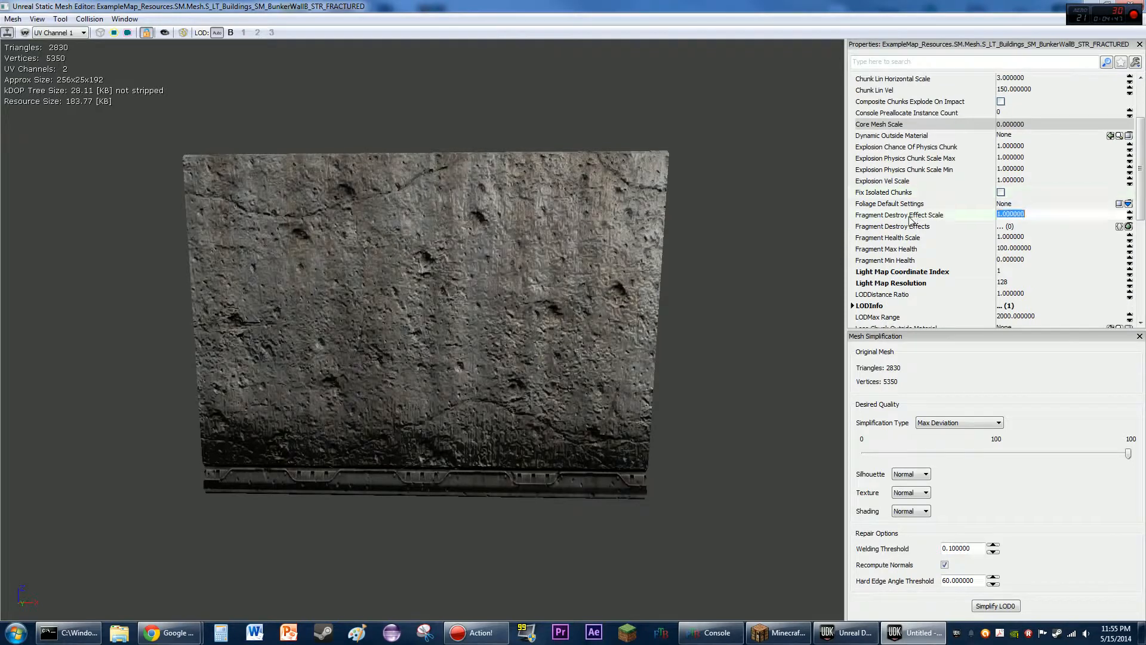
pyautogui.click(919, 216)
pyautogui.click(910, 238)
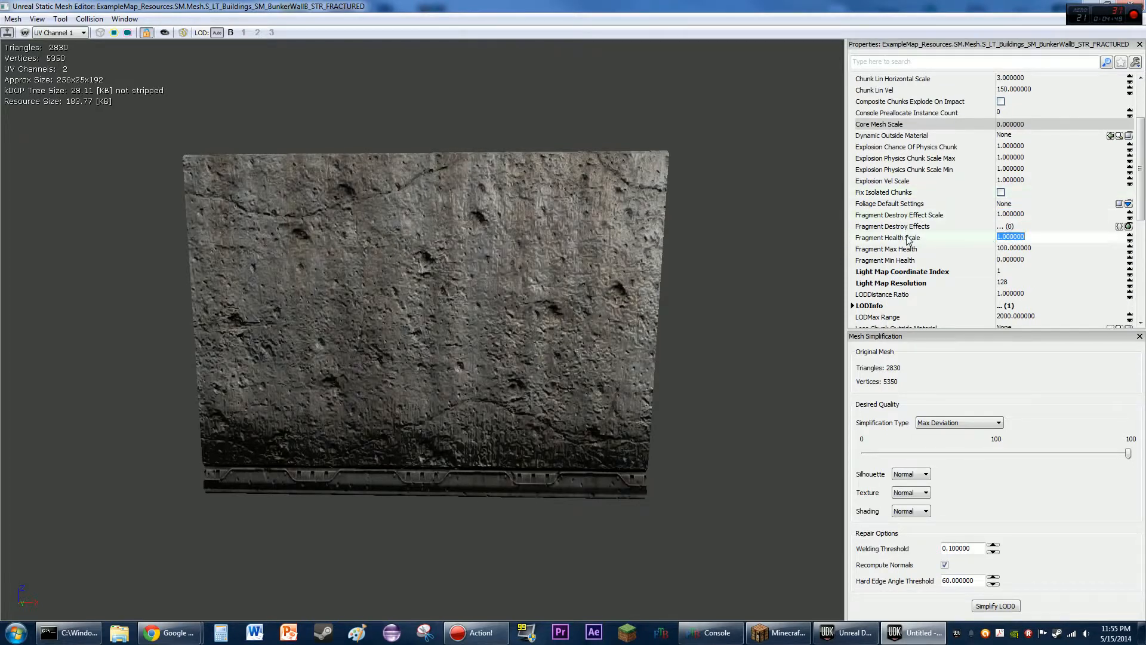
pyautogui.click(911, 249)
pyautogui.click(914, 258)
pyautogui.click(914, 240)
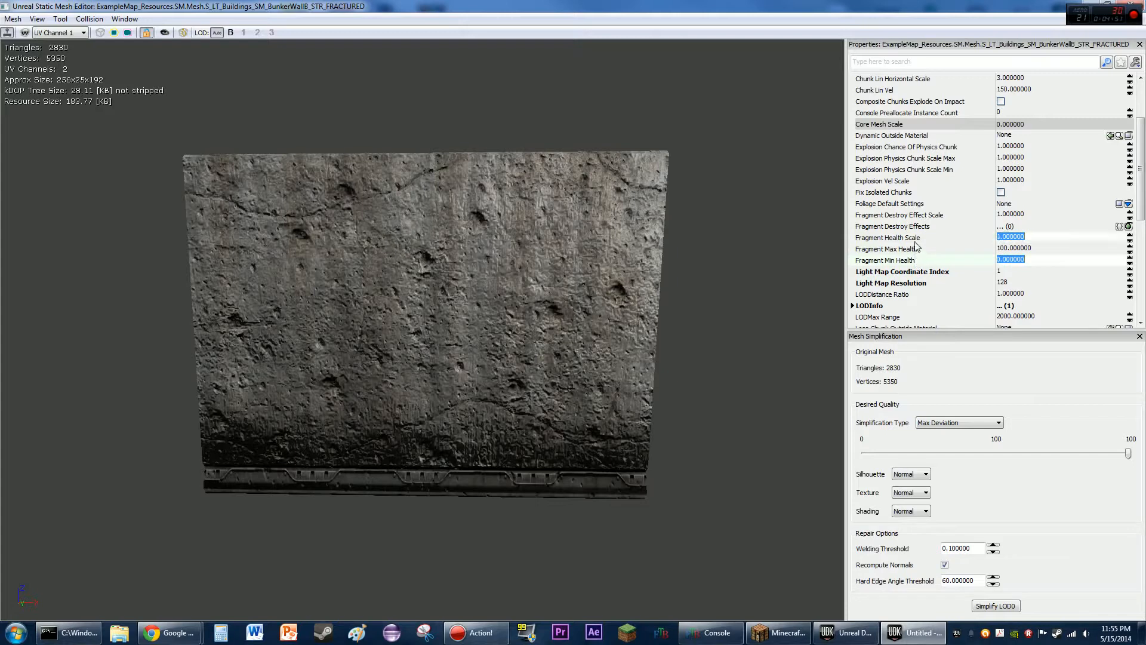
pyautogui.click(915, 250)
pyautogui.click(917, 262)
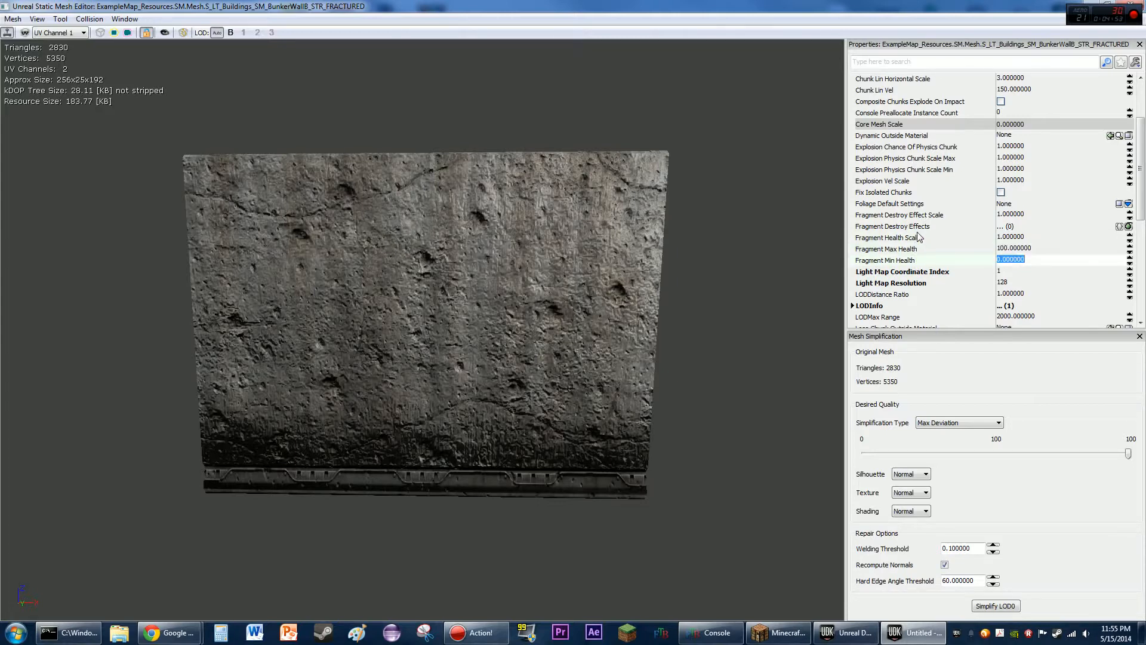
pyautogui.click(919, 238)
pyautogui.click(920, 216)
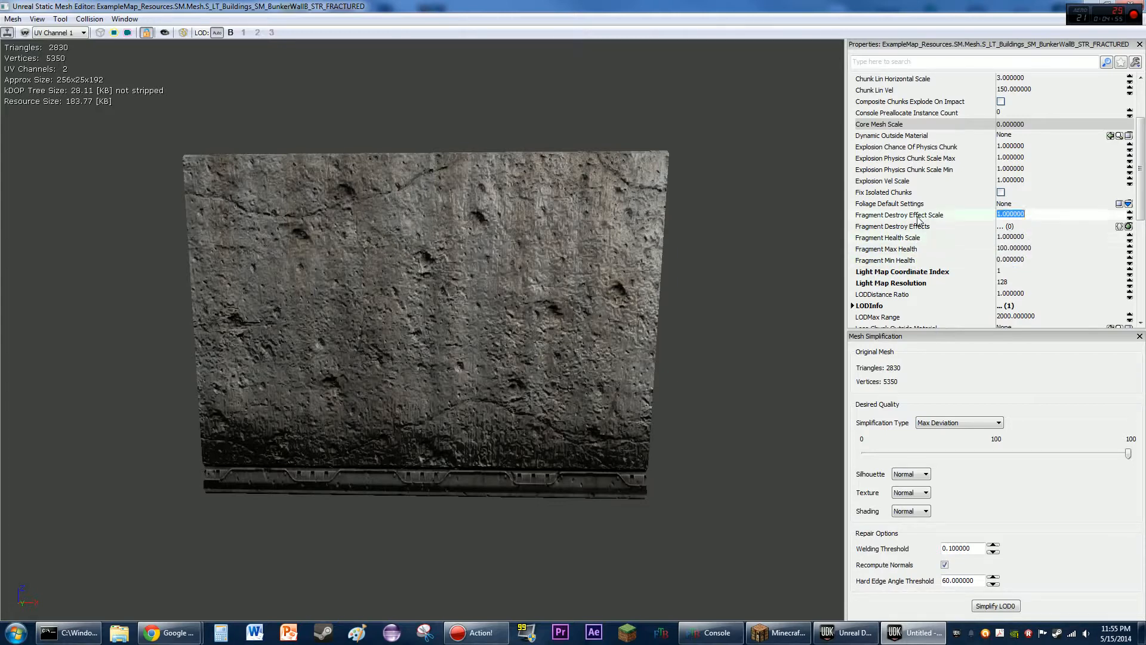
# Add an empty entry to the fractured wall's Fragment Destroy Effects list
pyautogui.click(1128, 226)
pyautogui.click(1090, 238)
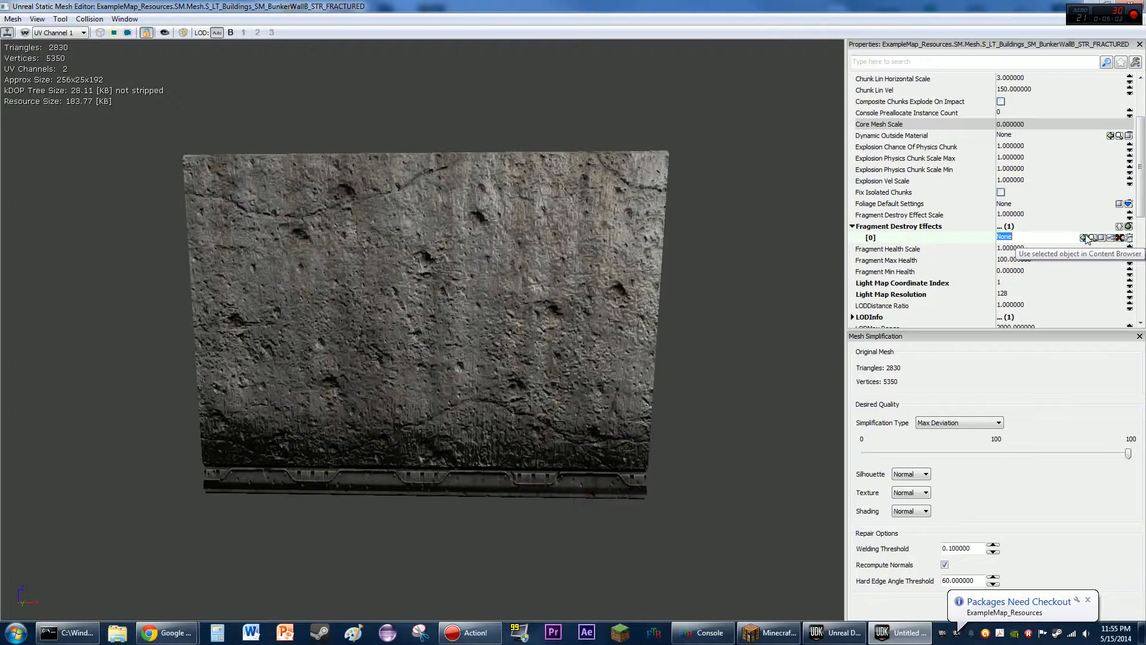
# Switch the main level editor to fullscreen mode and maximize the Static Mesh Editor over it again
pyautogui.doubleClick(59, 7)
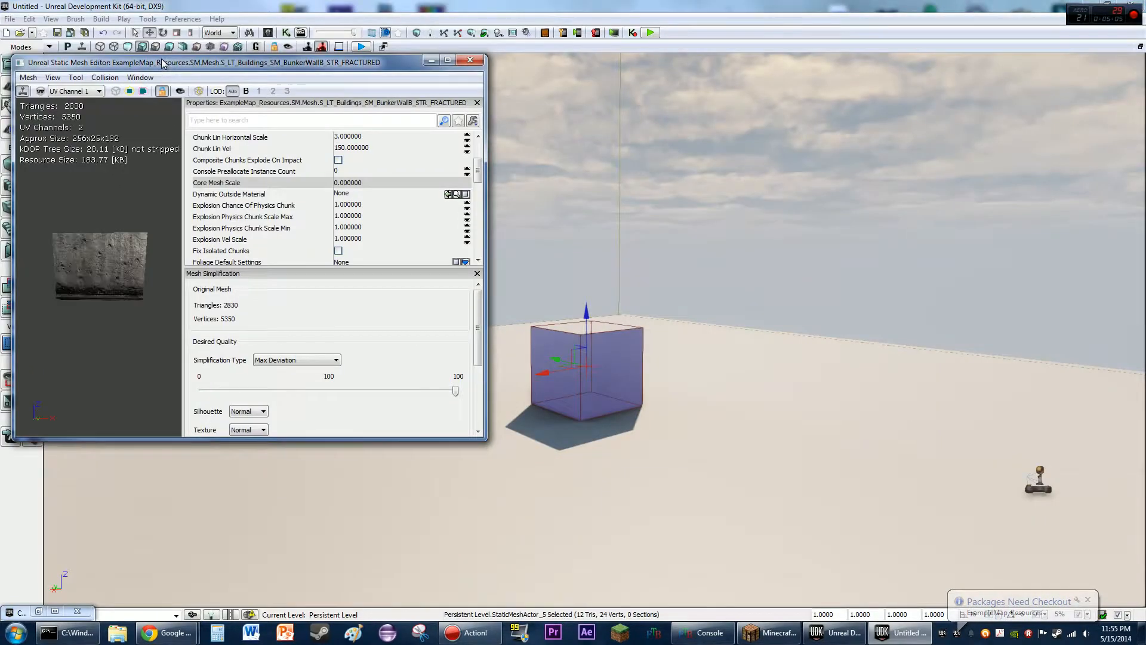
pyautogui.click(51, 19)
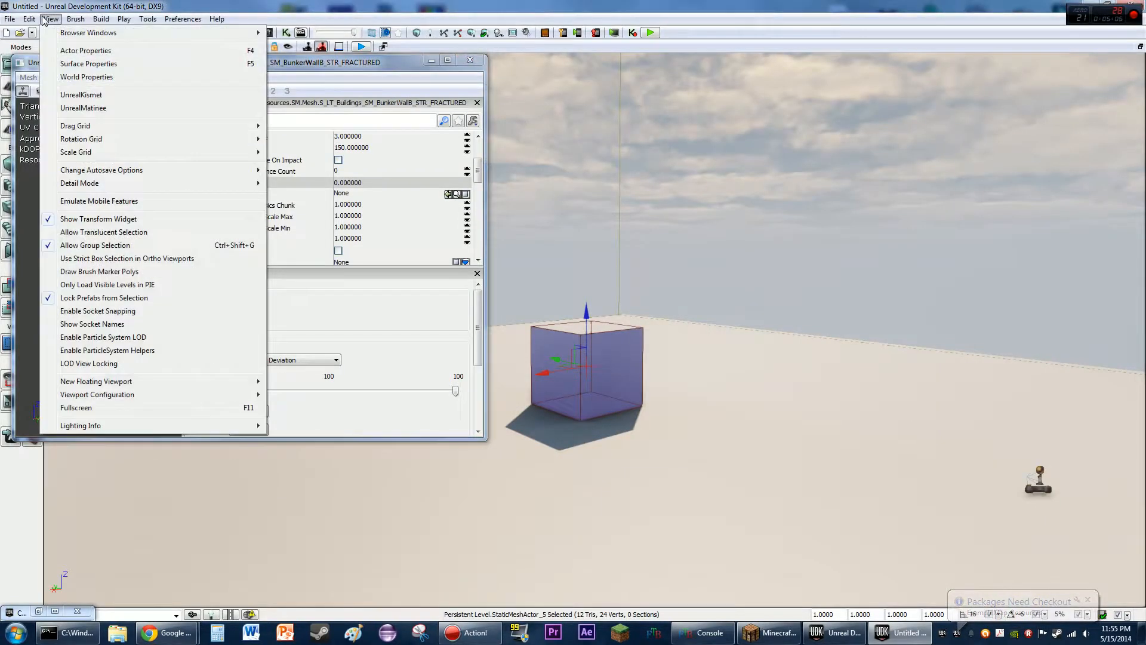
pyautogui.click(116, 406)
pyautogui.moveTo(200, 62); pyautogui.dragTo(533, 0)
# Examine the Fragment Destroy Effects entry, Fragment Max Health and the LODMax Range property of the wall
pyautogui.click(1024, 234)
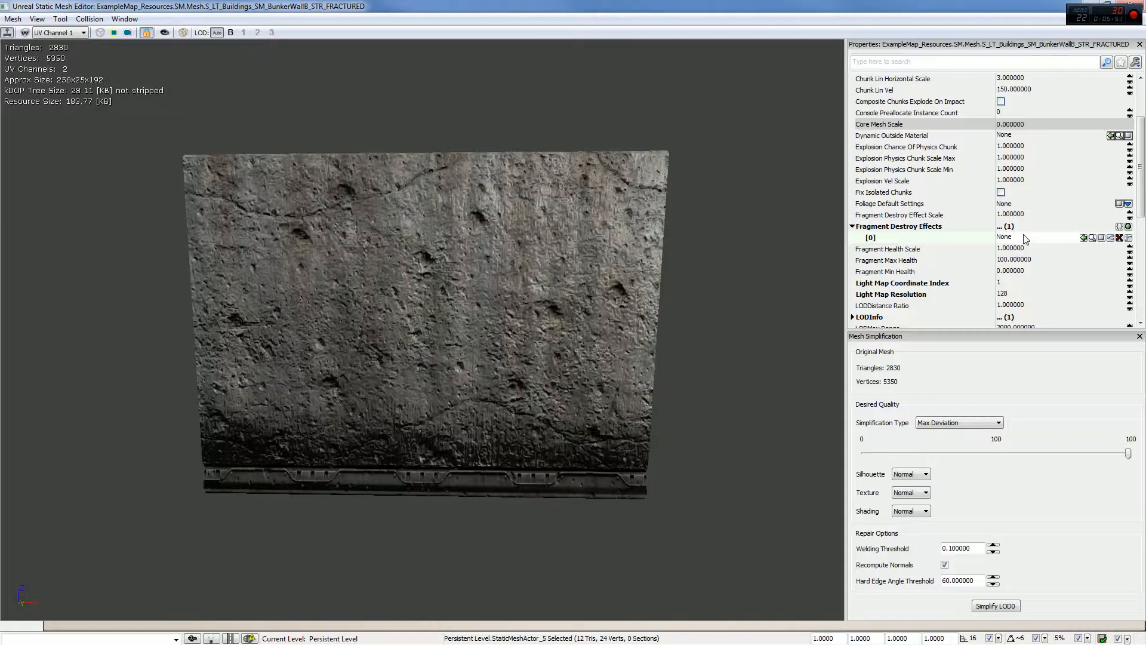
pyautogui.click(1003, 260)
pyautogui.scroll(-1, 1005, 278)
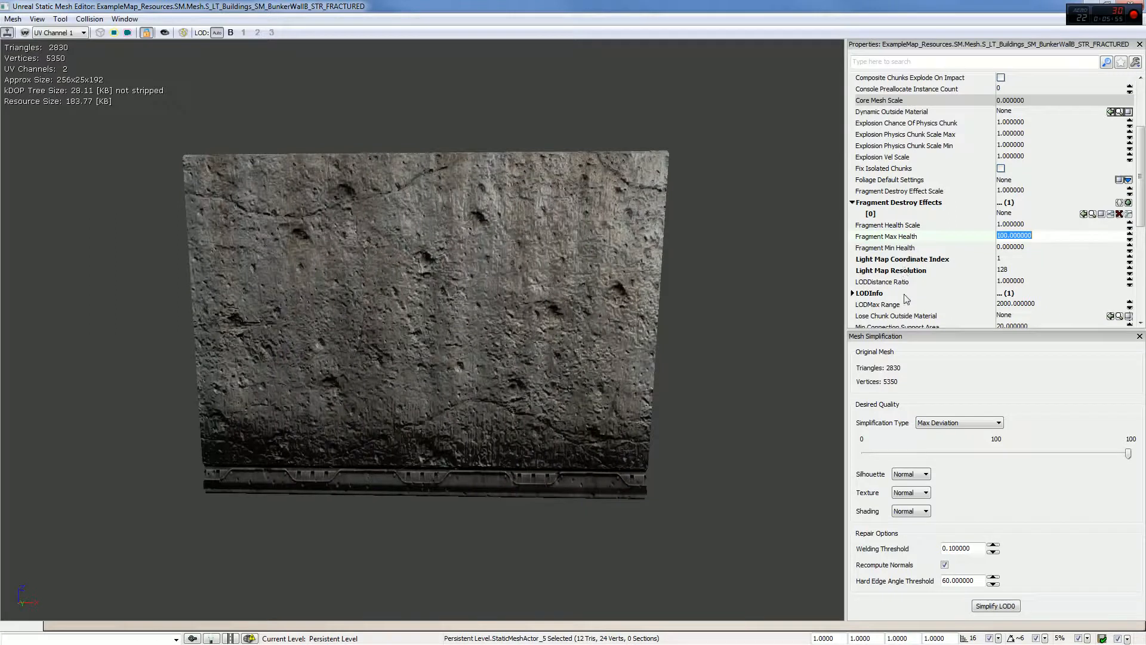
pyautogui.scroll(-3, 908, 305)
pyautogui.scroll(-1, 907, 304)
pyautogui.click(895, 220)
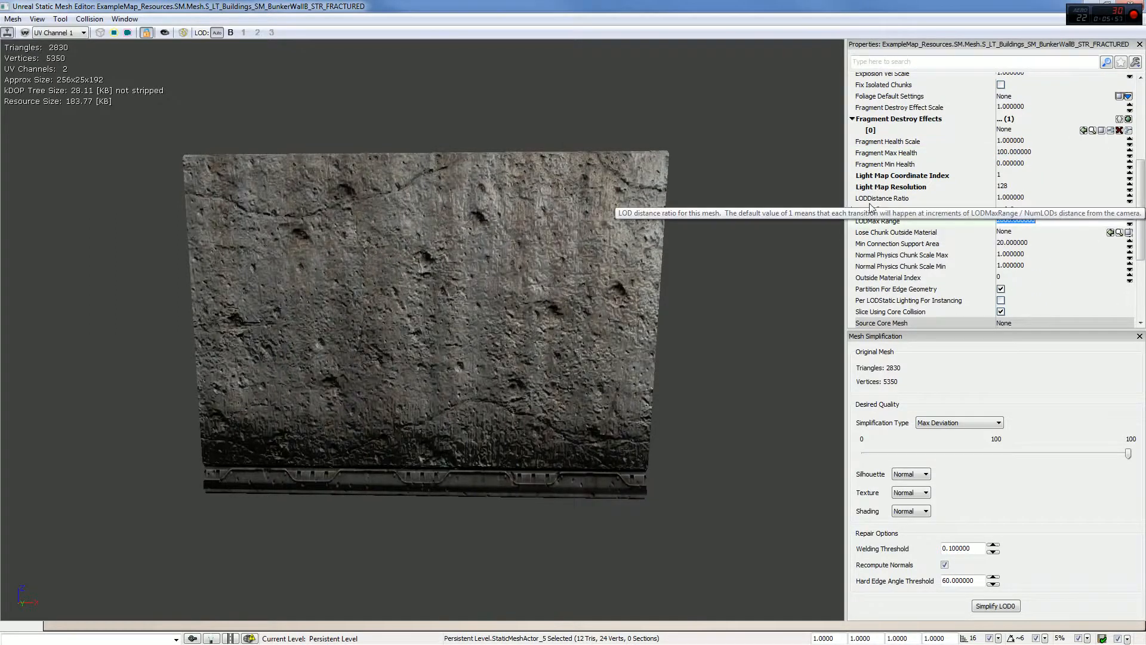
# Expand LODInfo to examine both elements' per-poly collision, shadow casting and material settings, and collapse it again
pyautogui.click(853, 210)
pyautogui.click(862, 221)
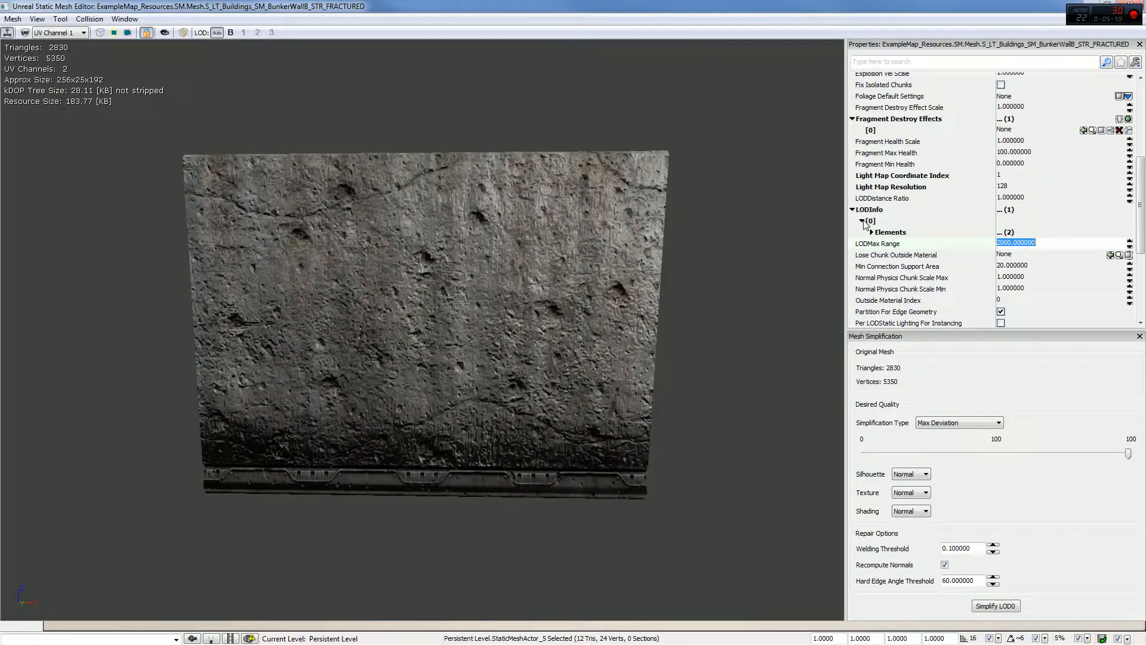
pyautogui.click(870, 232)
pyautogui.click(881, 244)
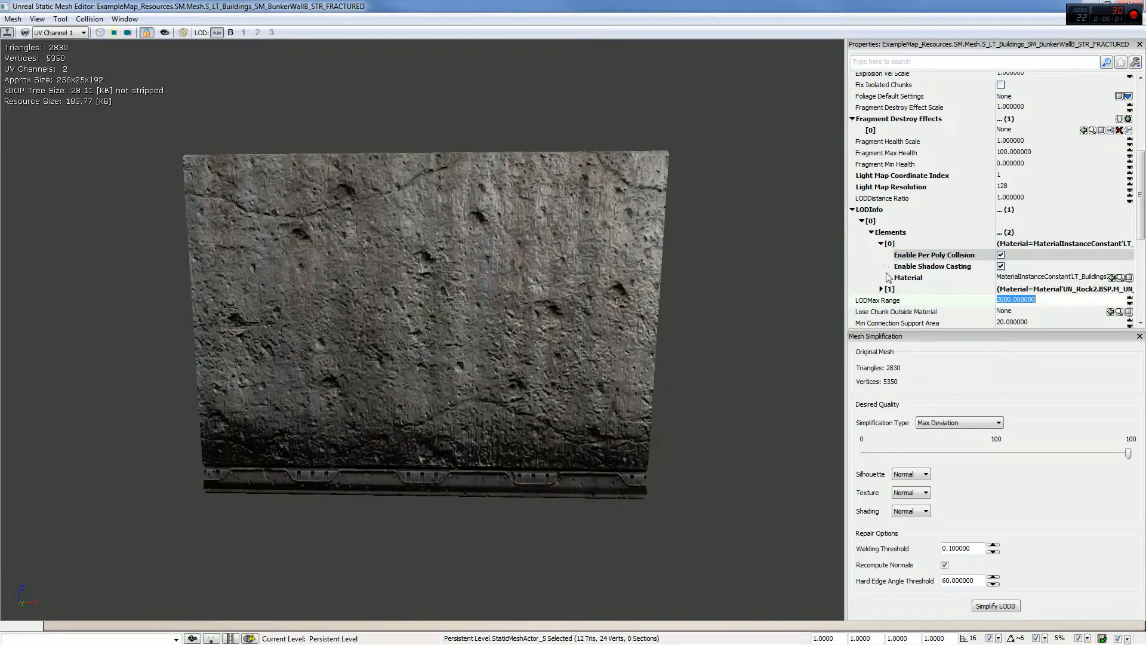
pyautogui.click(882, 289)
pyautogui.scroll(-1, 904, 301)
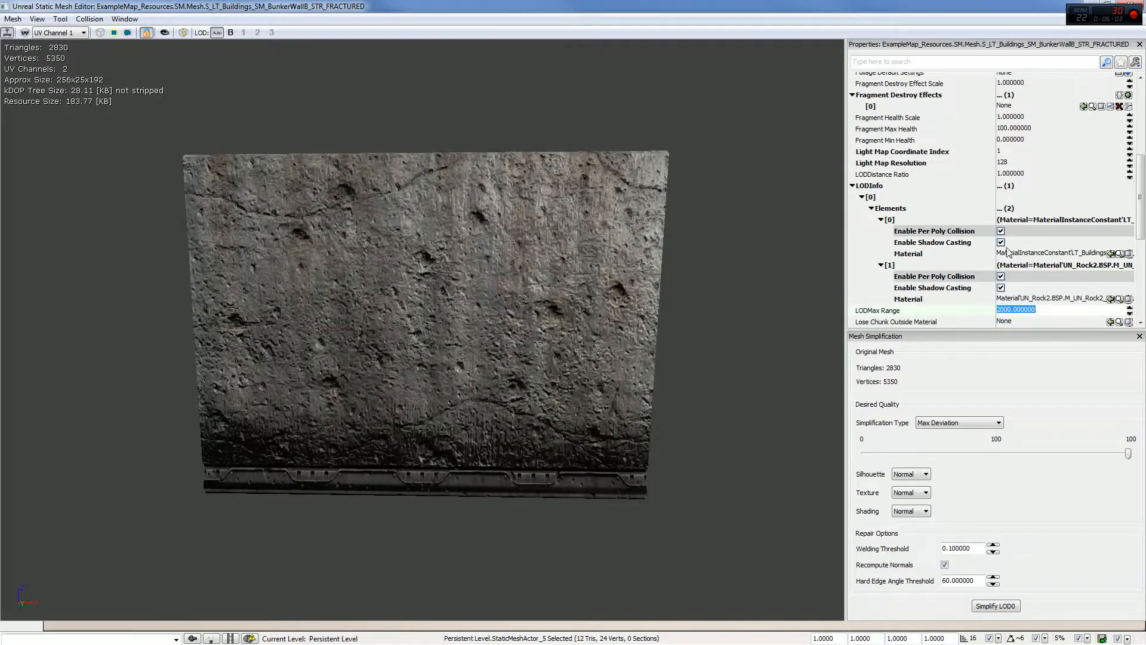
pyautogui.scroll(-1, 1009, 325)
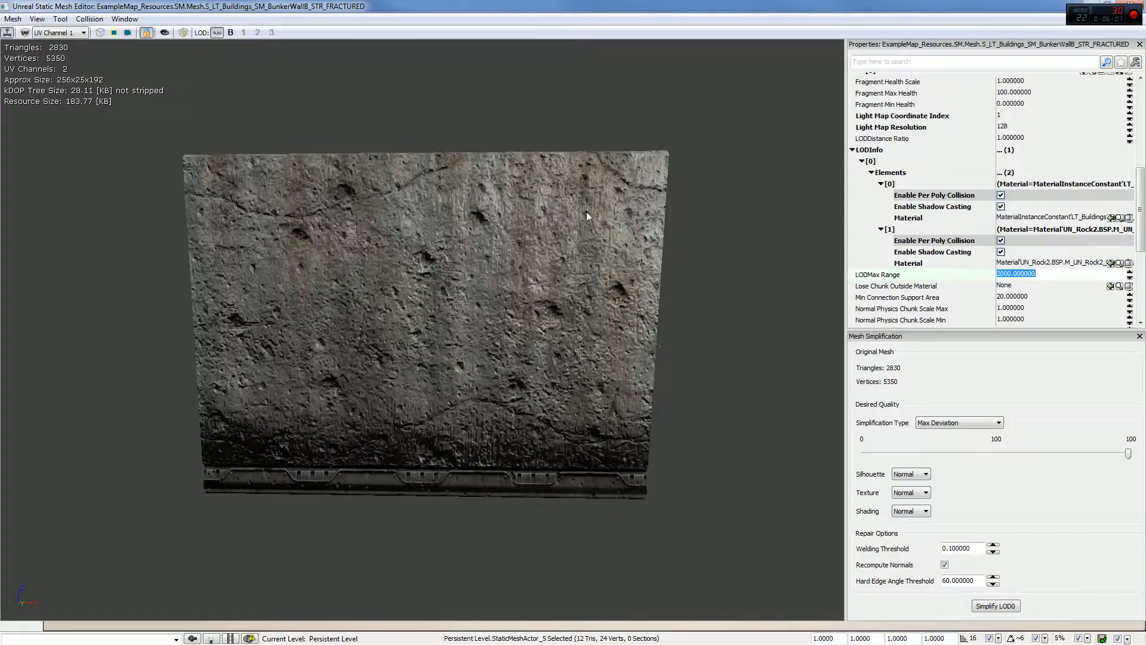
pyautogui.click(853, 150)
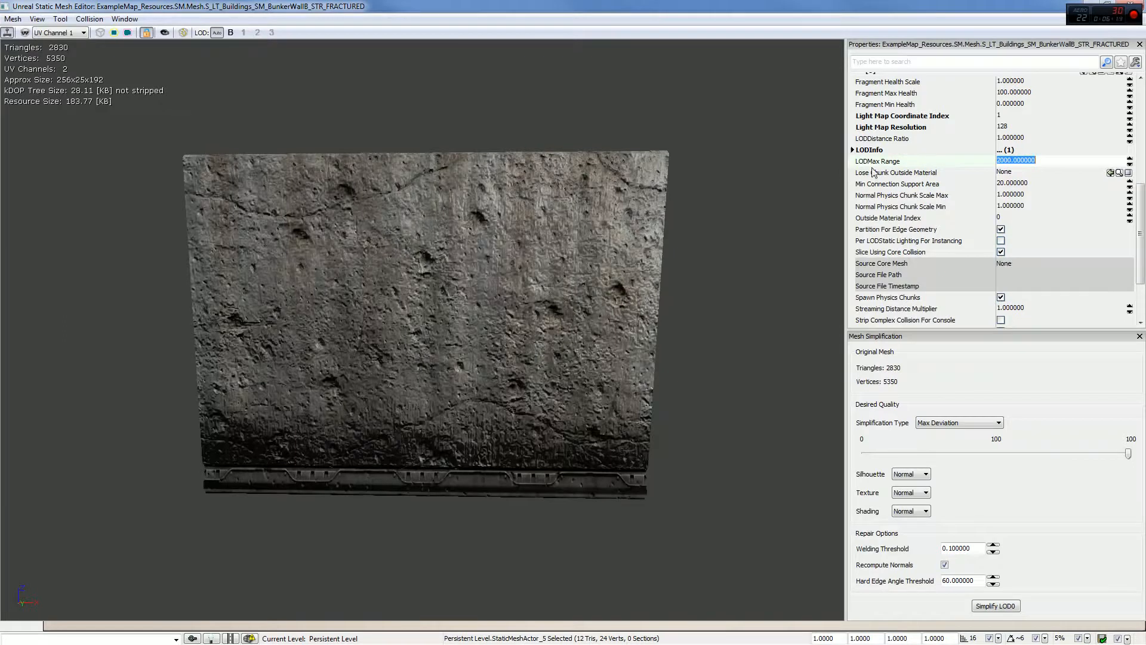
# Examine the Lose Chunk Outside Material and Min Connection Support Area properties of the fractured wall
pyautogui.click(875, 173)
pyautogui.click(884, 187)
pyautogui.click(887, 175)
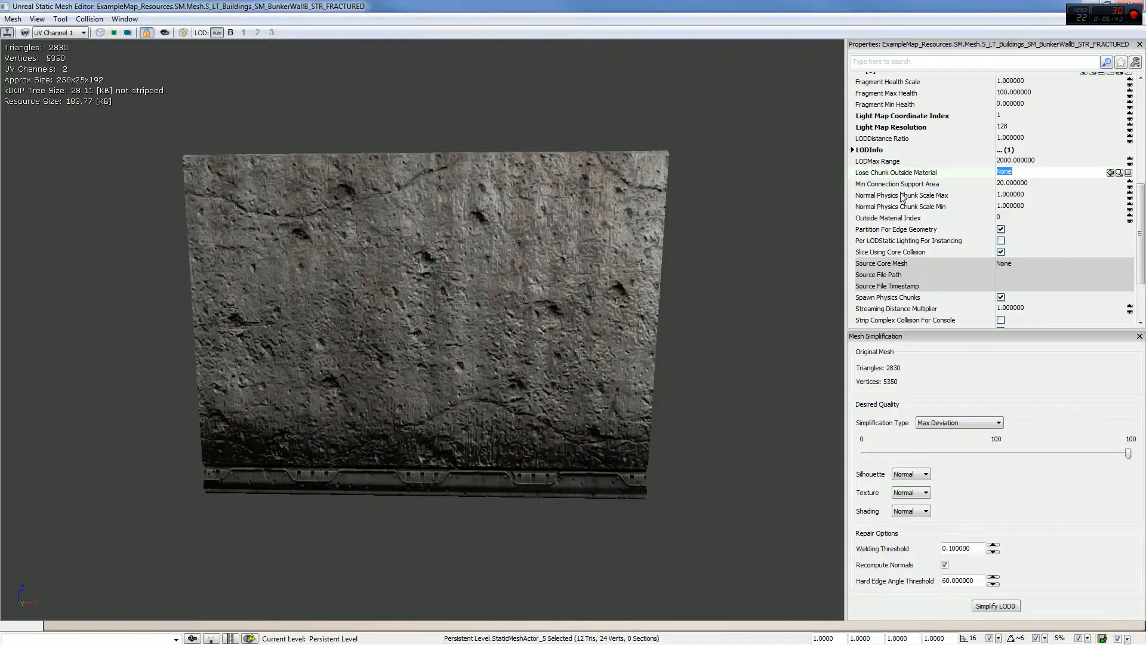
pyautogui.click(905, 185)
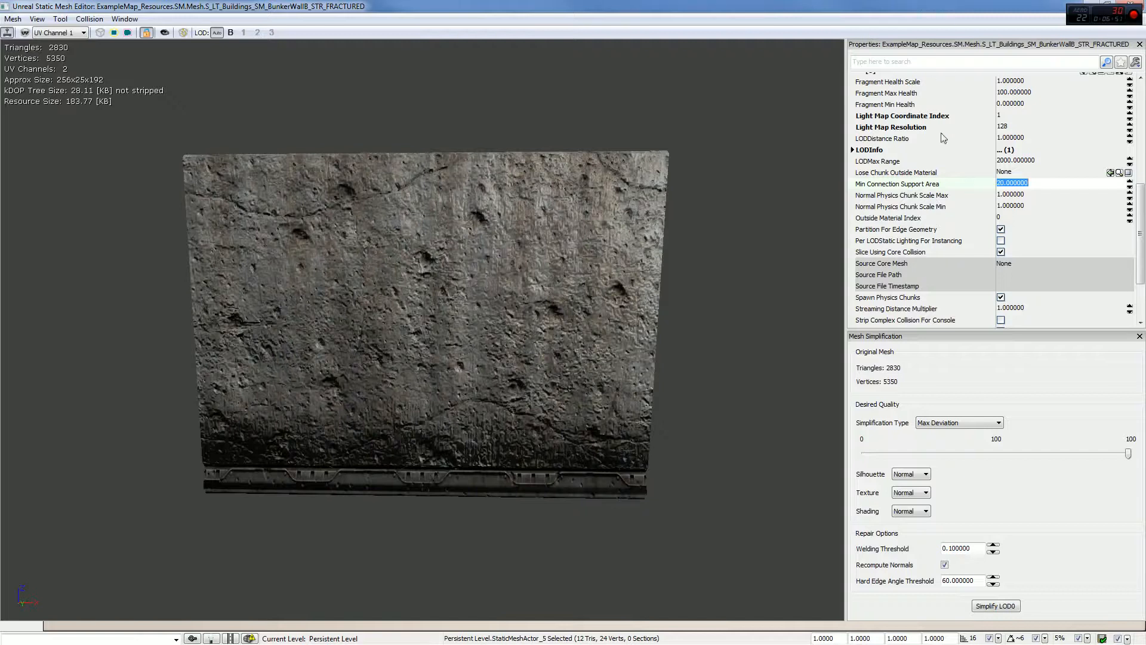
# Examine the Normal Physics Chunk Scale limits, Outside Material Index, Partition For Edge Geometry and the remaining properties of the wall
pyautogui.click(917, 198)
pyautogui.click(917, 207)
pyautogui.click(917, 198)
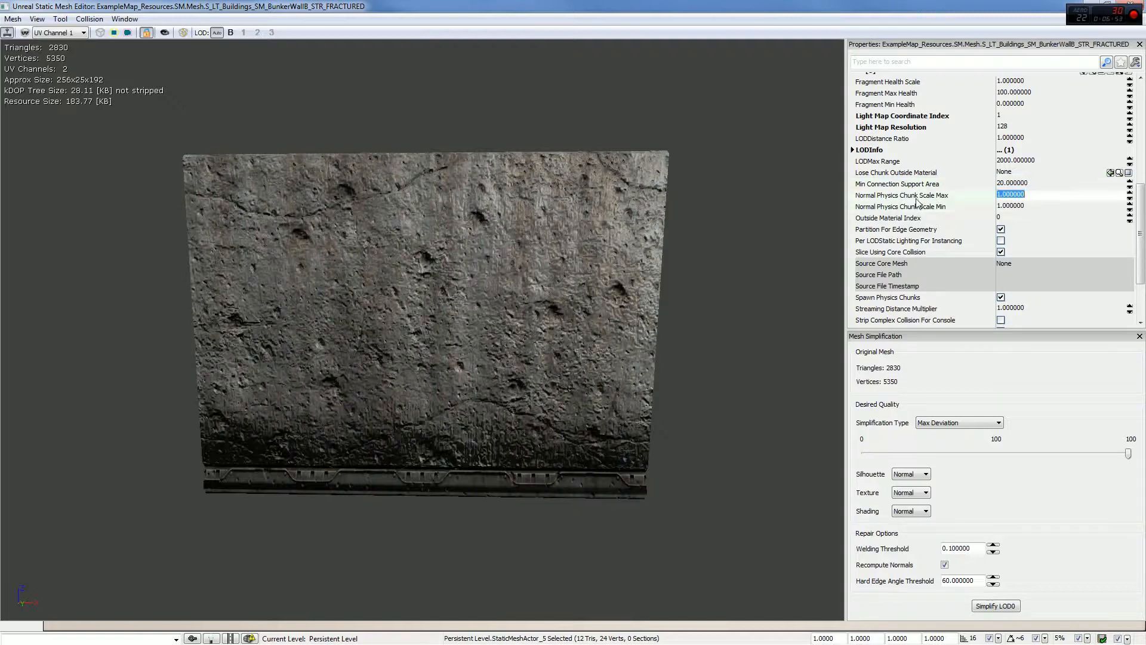
pyautogui.click(916, 207)
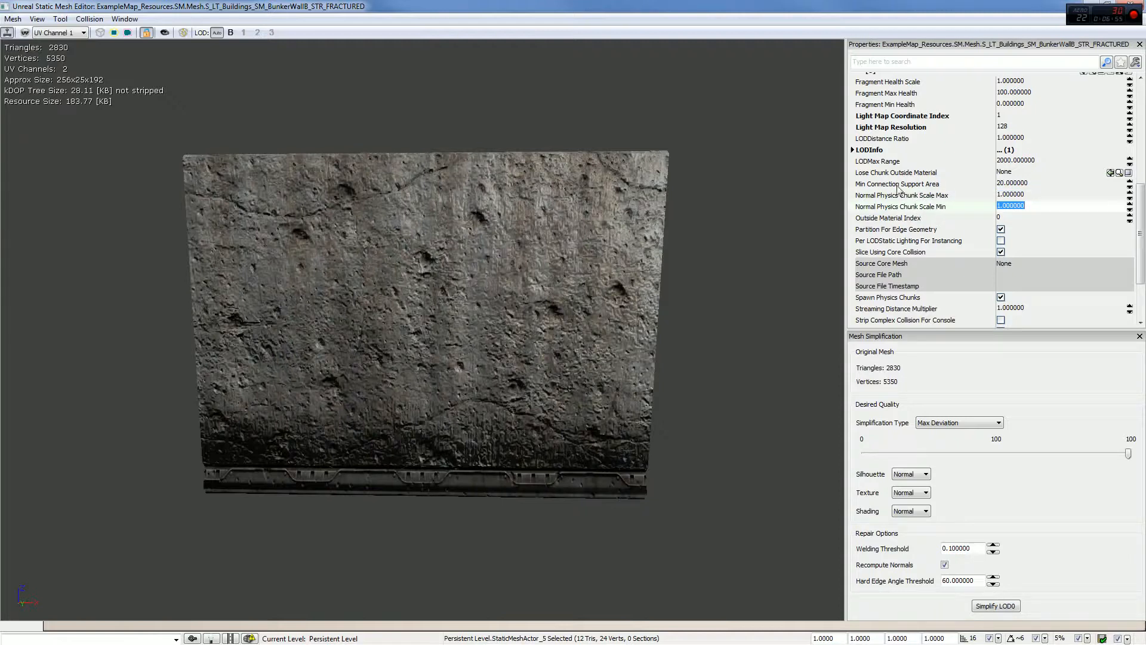
pyautogui.click(904, 222)
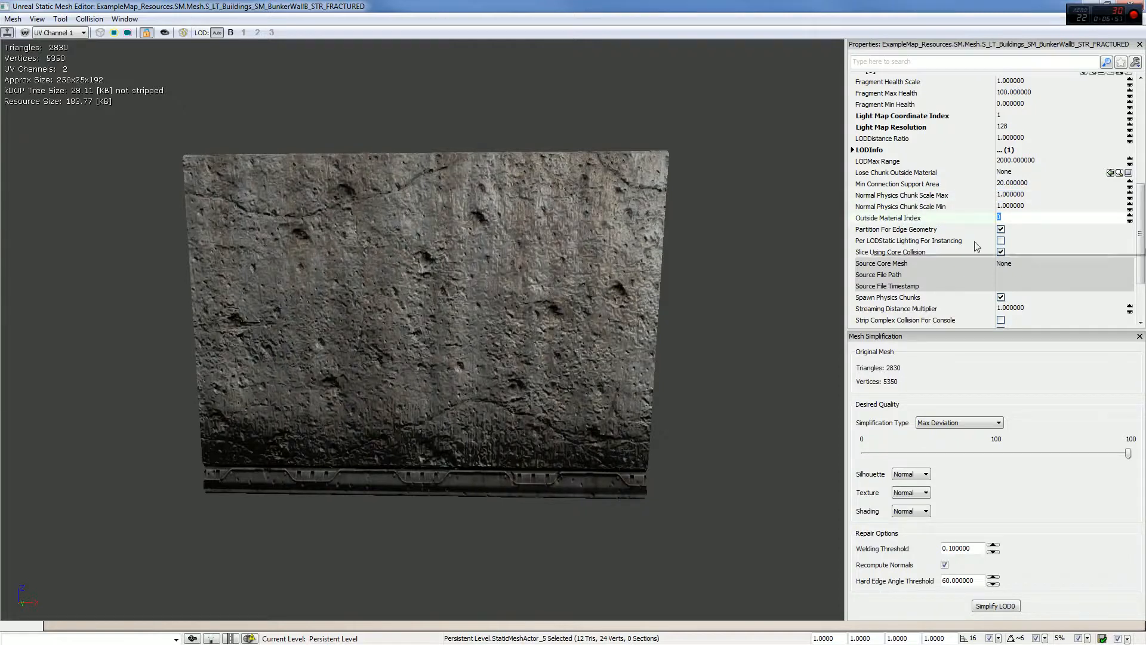
pyautogui.click(923, 231)
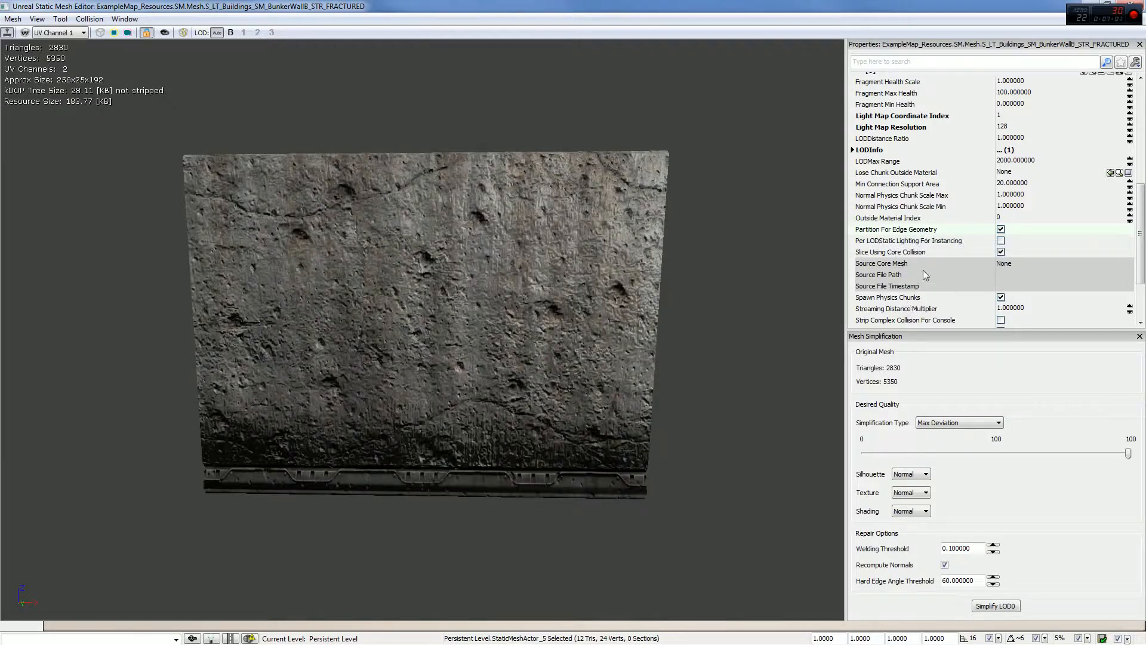
pyautogui.scroll(-3, 919, 278)
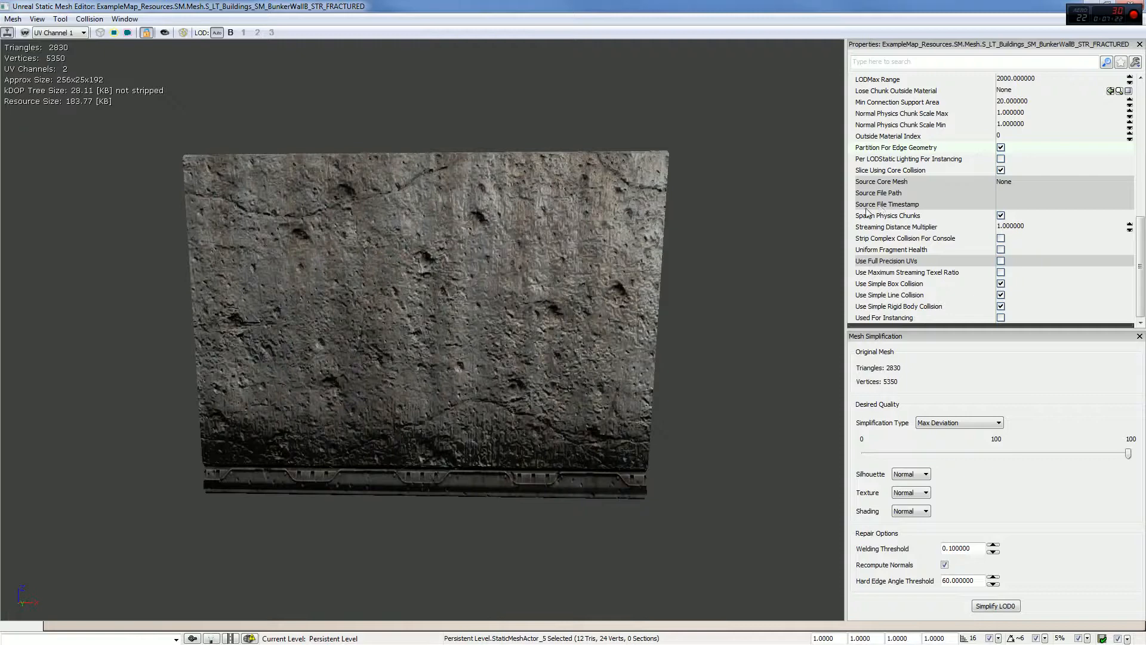
pyautogui.scroll(8, 934, 198)
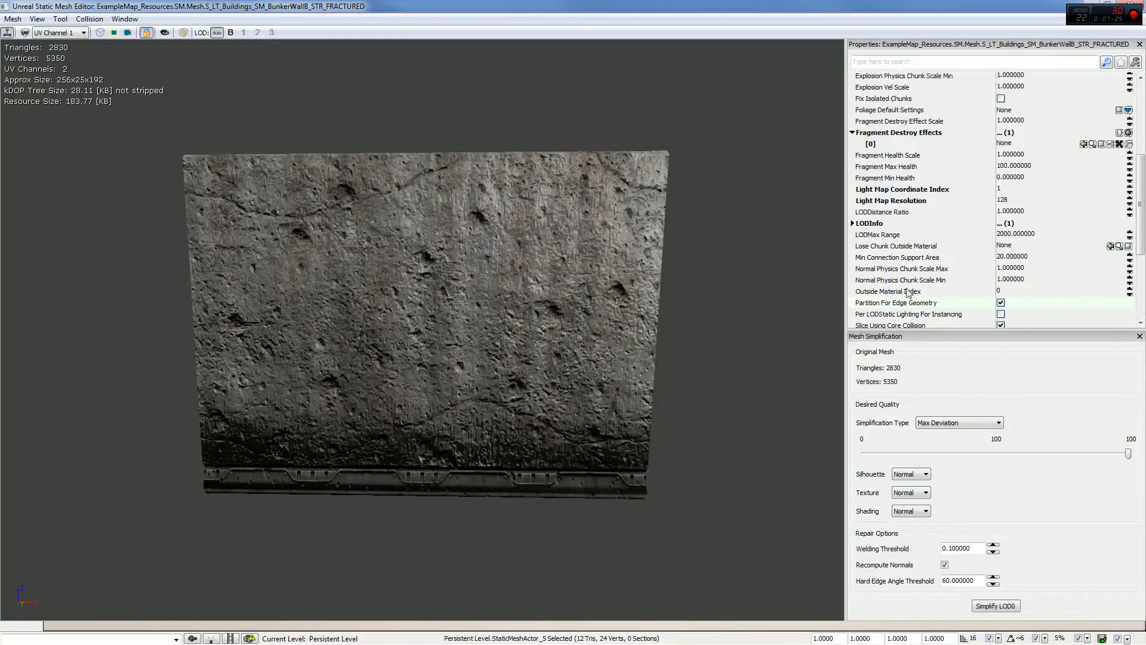
# Close the mesh editor, place the fractured BunkerWallB mesh in the level beside the cube, and close the Content Browser
pyautogui.moveTo(734, 6); pyautogui.dragTo(794, 94)
pyautogui.click(1004, 93)
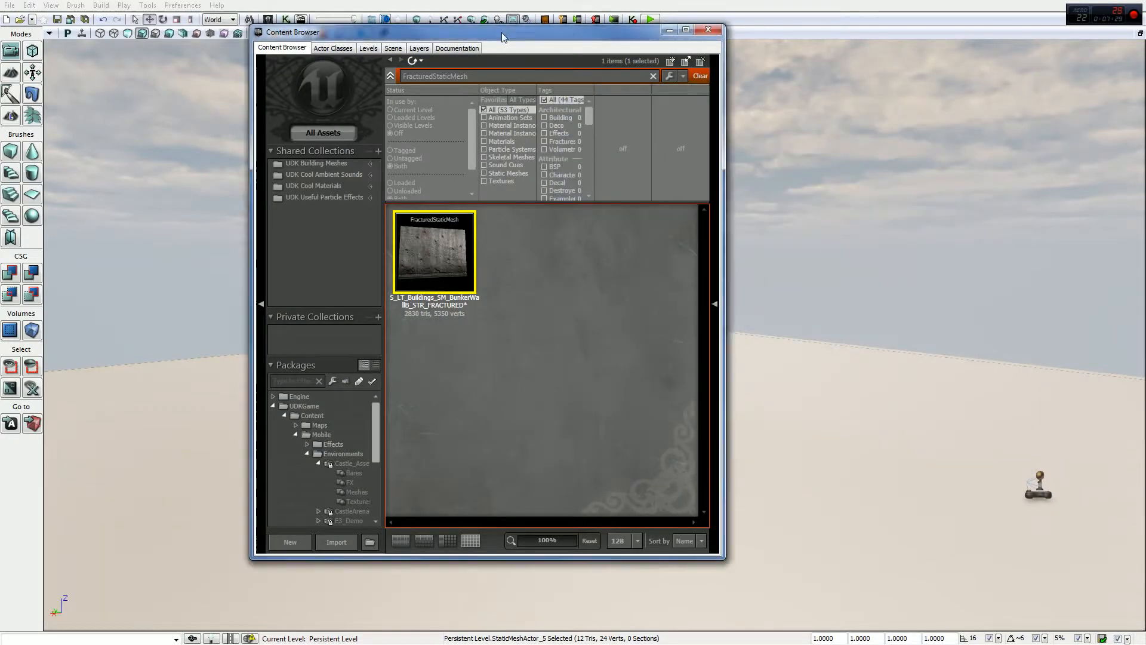
pyautogui.moveTo(502, 32); pyautogui.dragTo(320, 33)
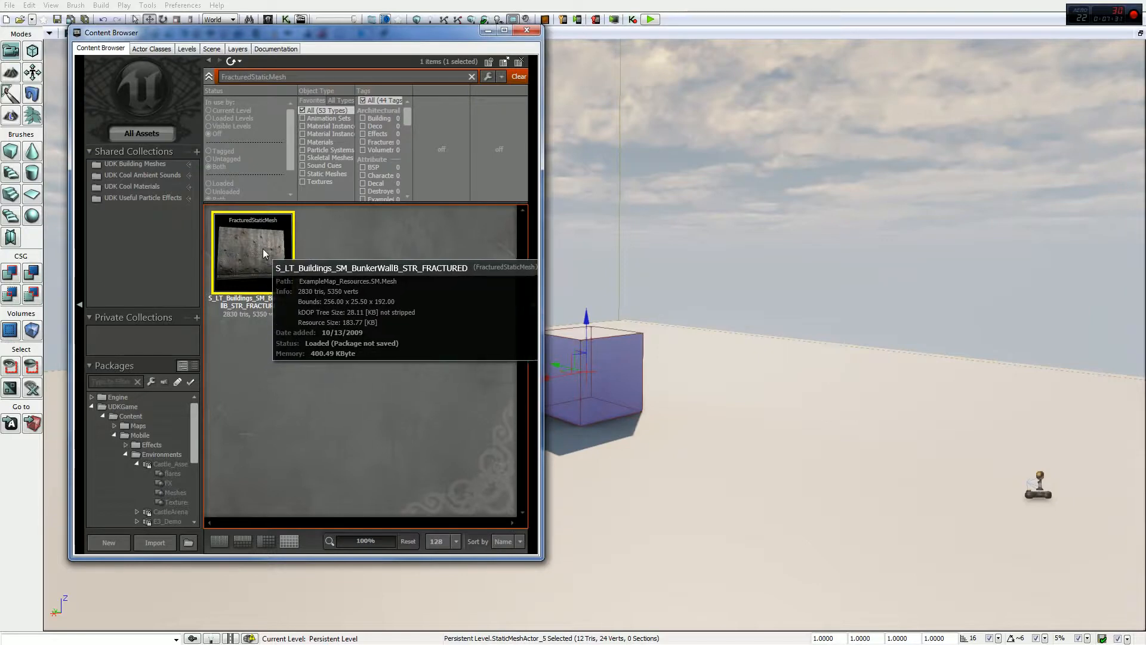
pyautogui.moveTo(263, 248); pyautogui.dragTo(724, 431)
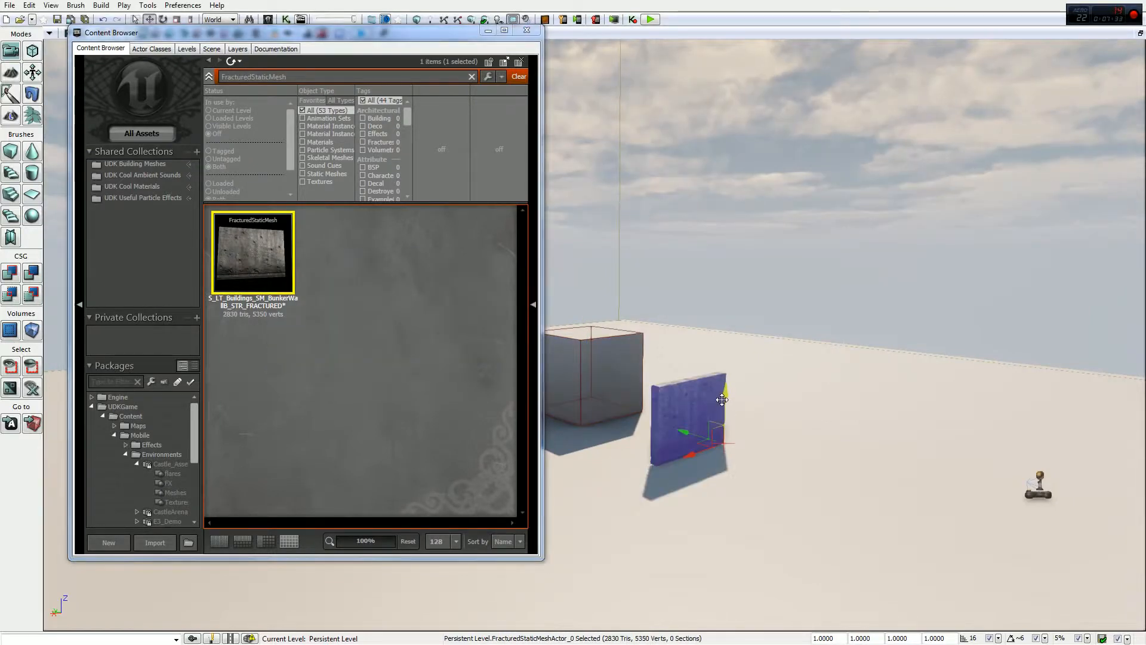
pyautogui.click(526, 30)
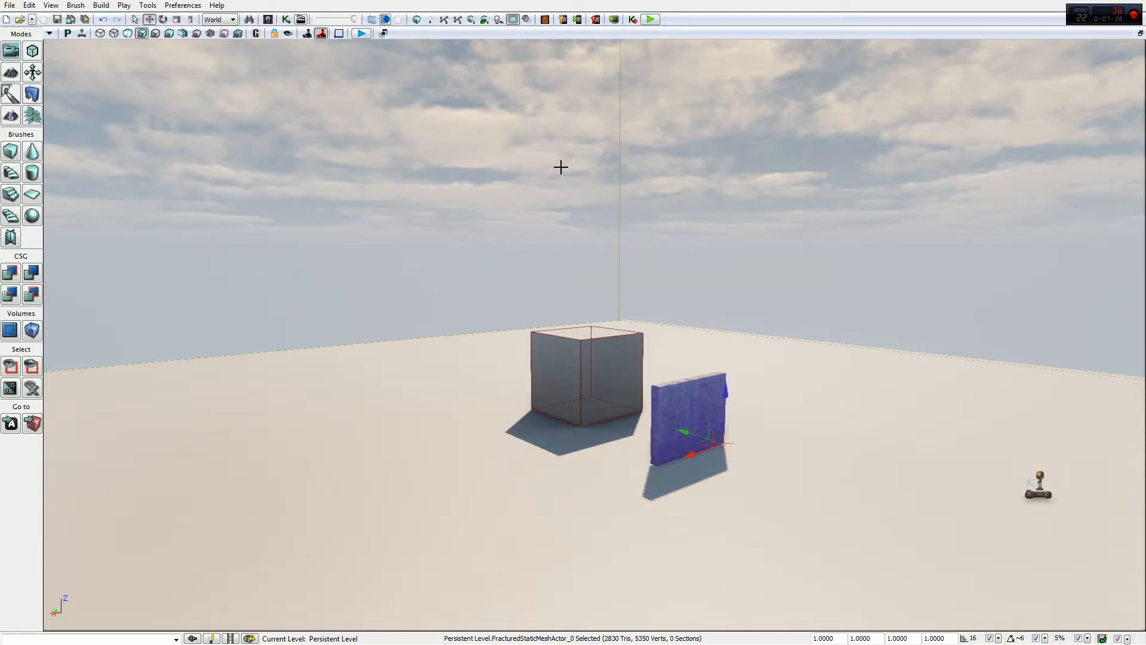
pyautogui.rightClick(443, 169)
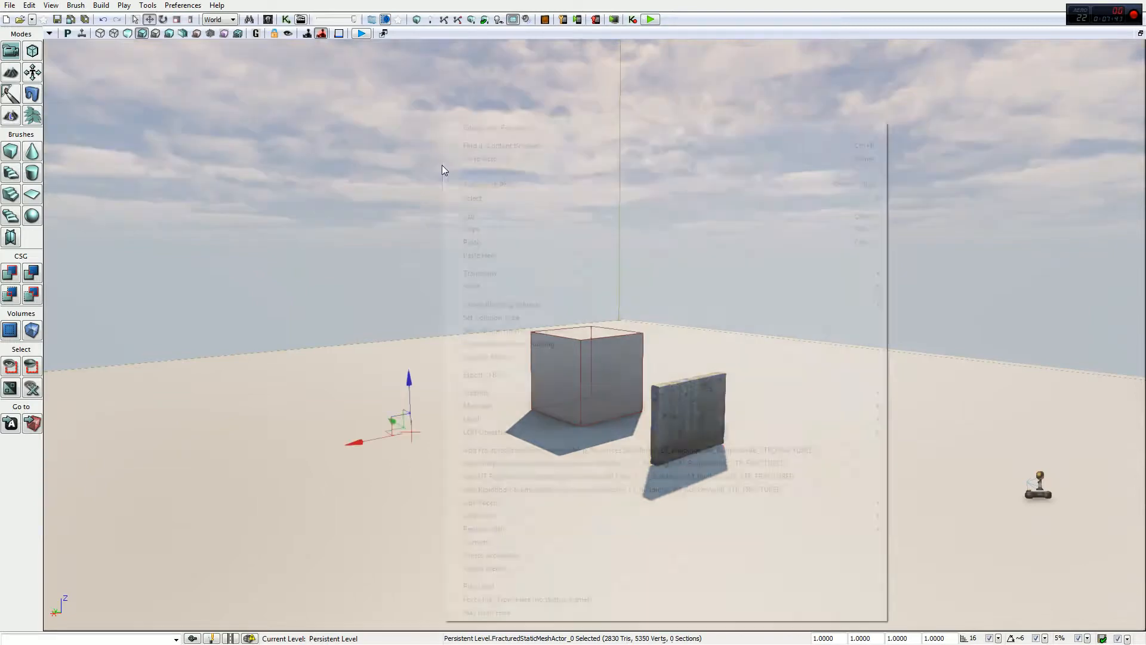
pyautogui.click(280, 1)
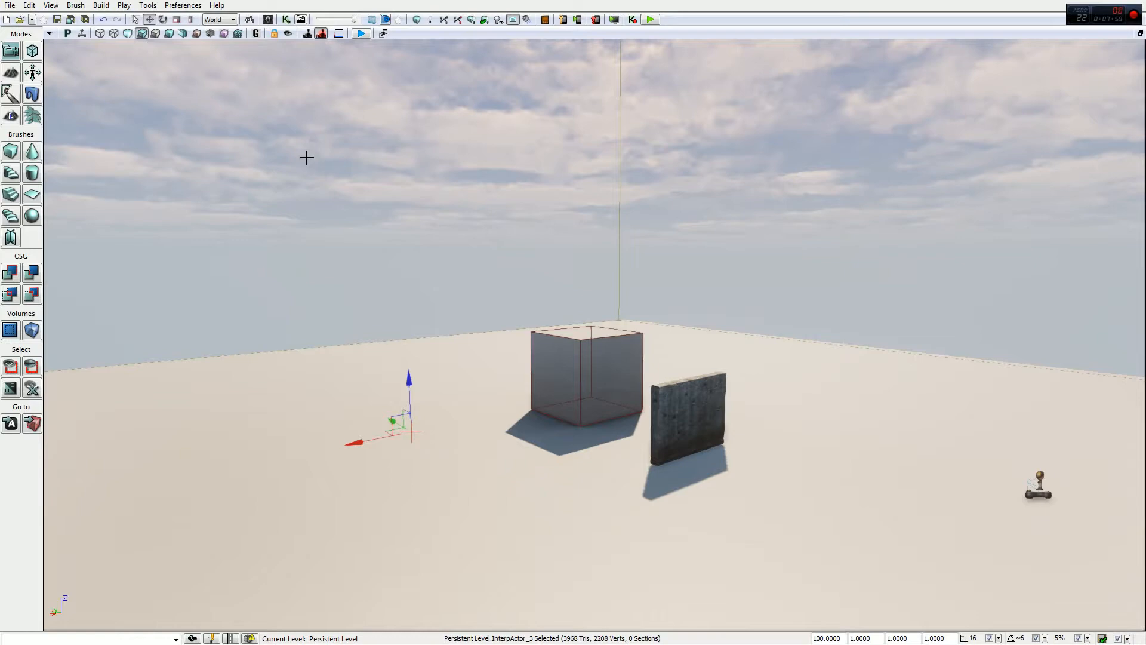
# Set the Default Game Type to utgame in the World Properties
pyautogui.click(53, 6)
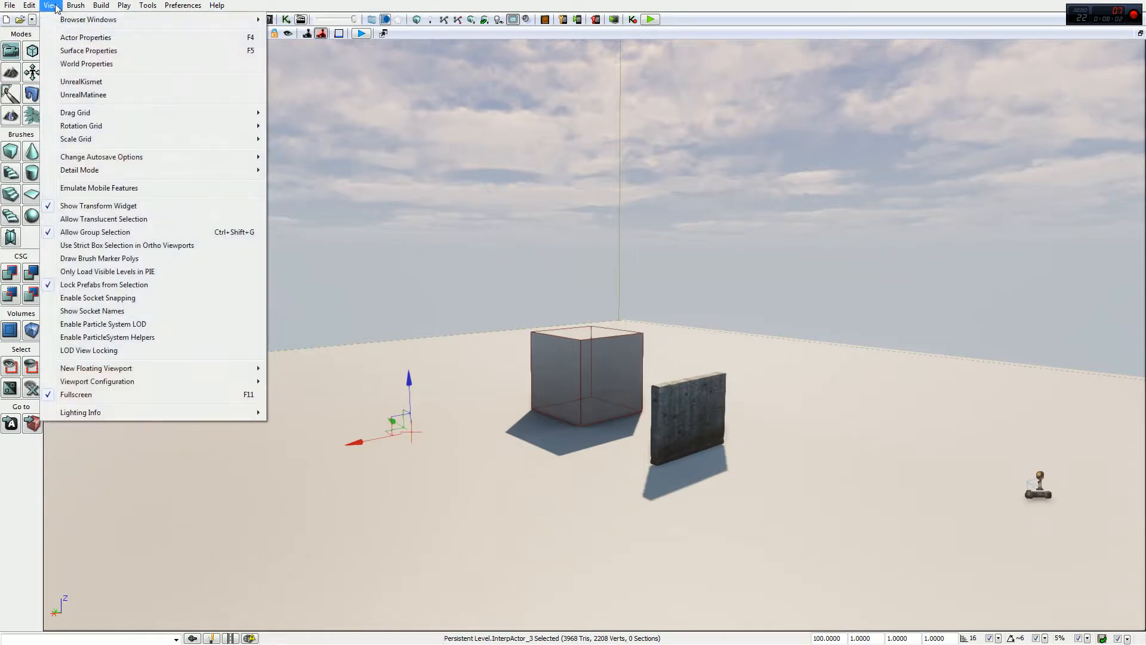
pyautogui.click(87, 64)
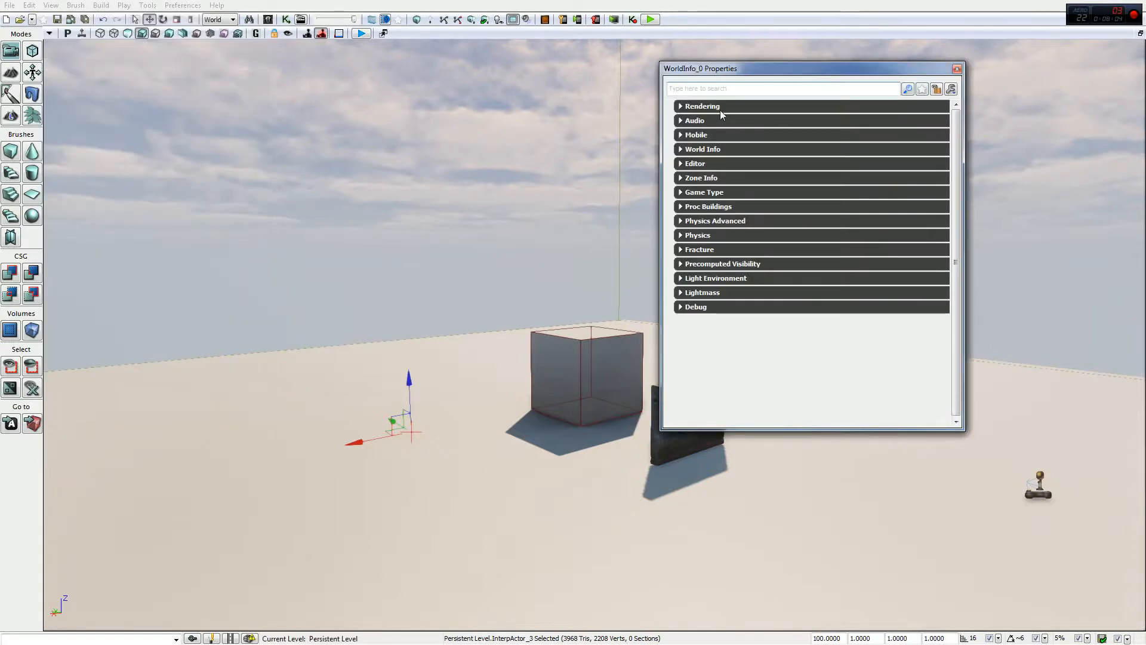
pyautogui.click(713, 193)
pyautogui.click(838, 208)
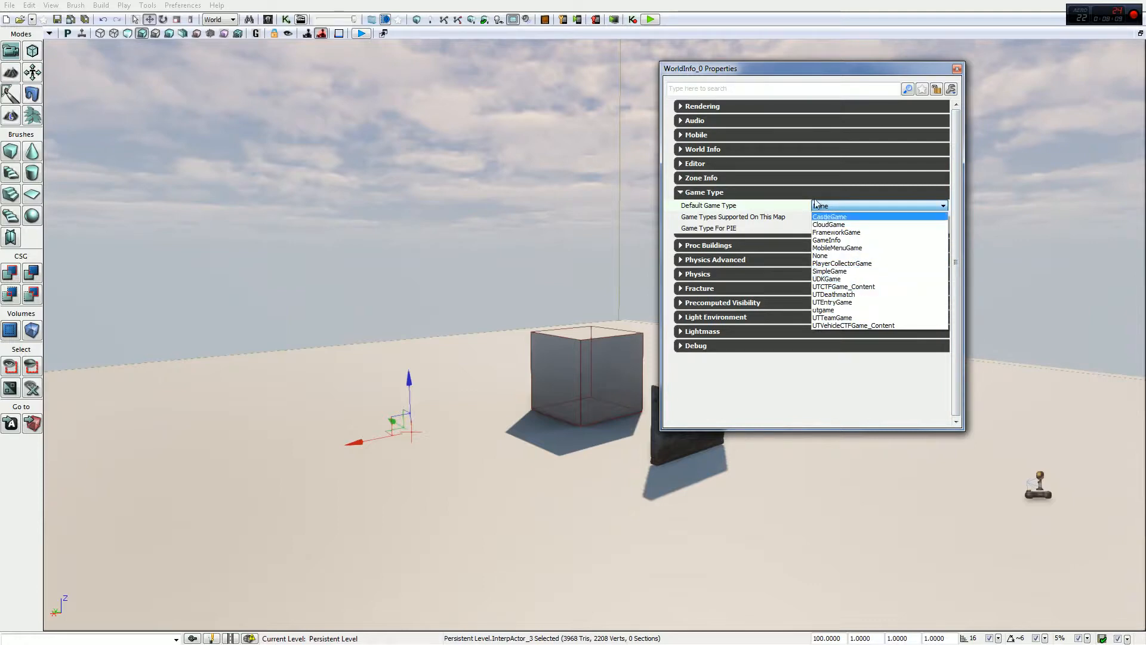
pyautogui.click(742, 70)
pyautogui.click(850, 207)
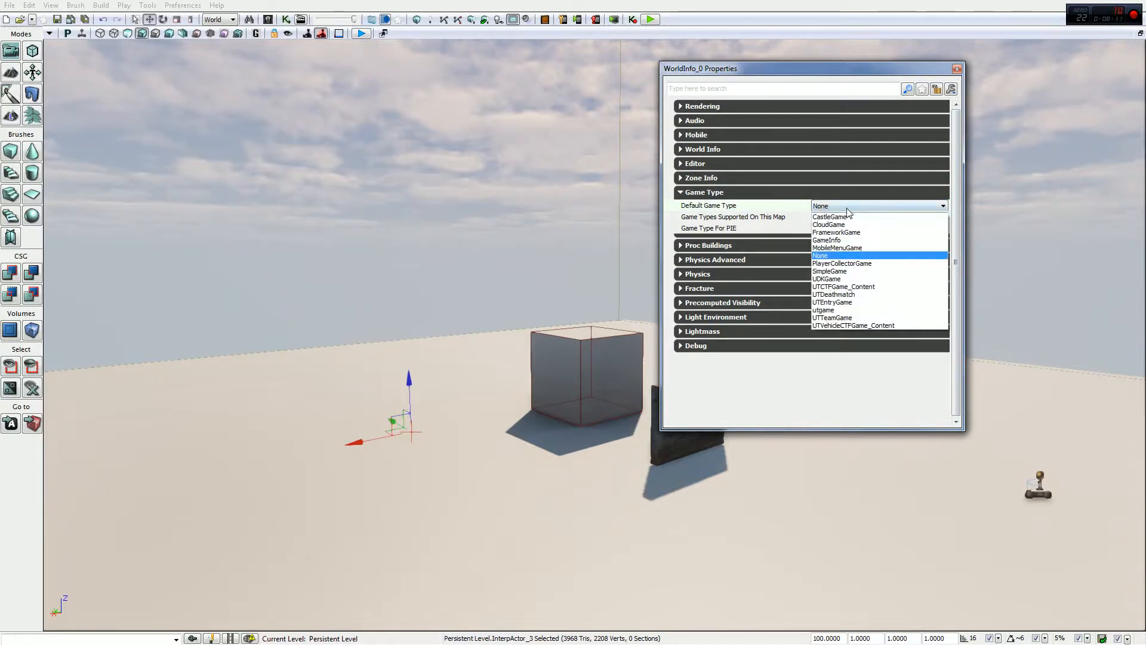
pyautogui.click(860, 310)
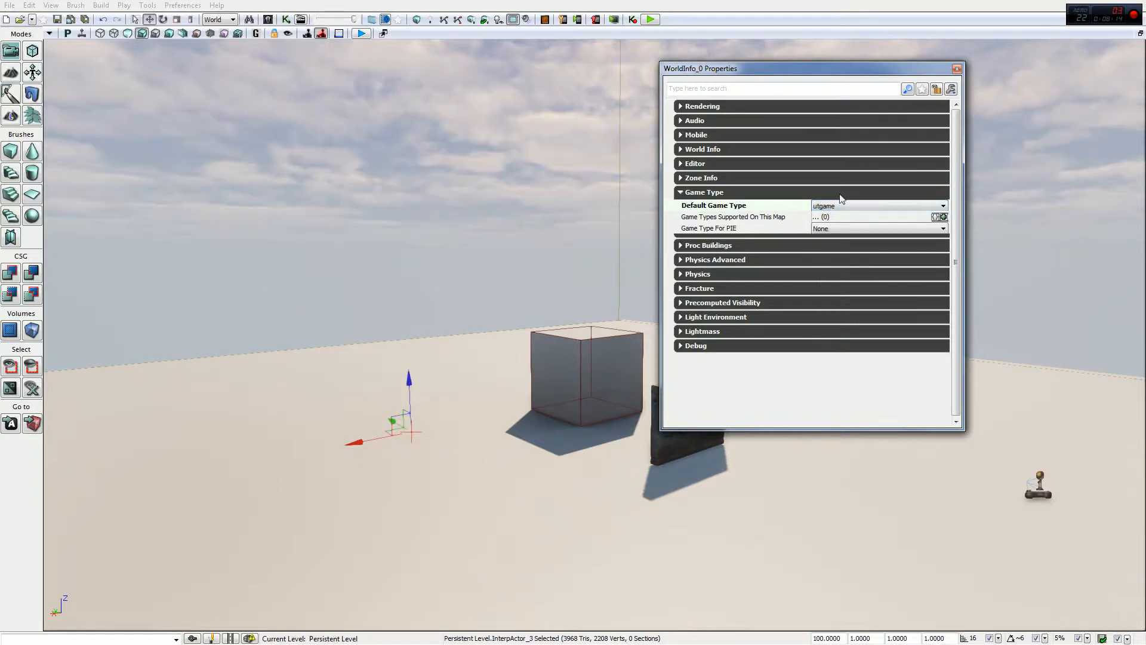
# Close the World Properties, start the in-editor play preview, and walk around the fractured bunker wall
pyautogui.click(957, 69)
pyautogui.click(647, 20)
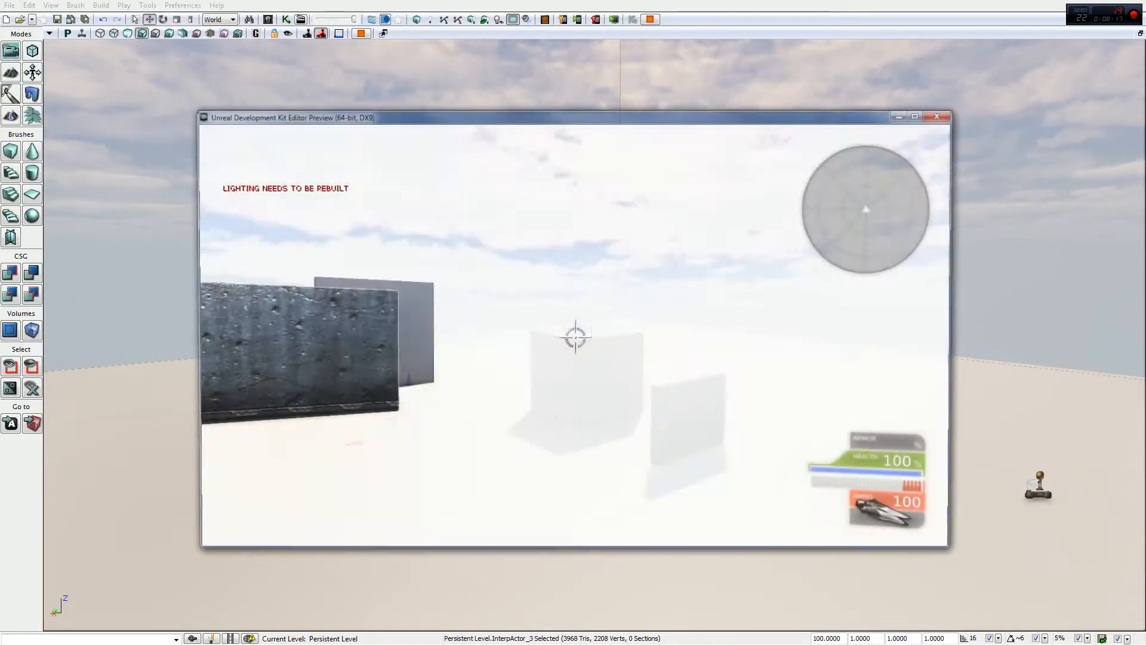
pyautogui.press('w')
pyautogui.press('a')
pyautogui.press('w')
pyautogui.press('a')
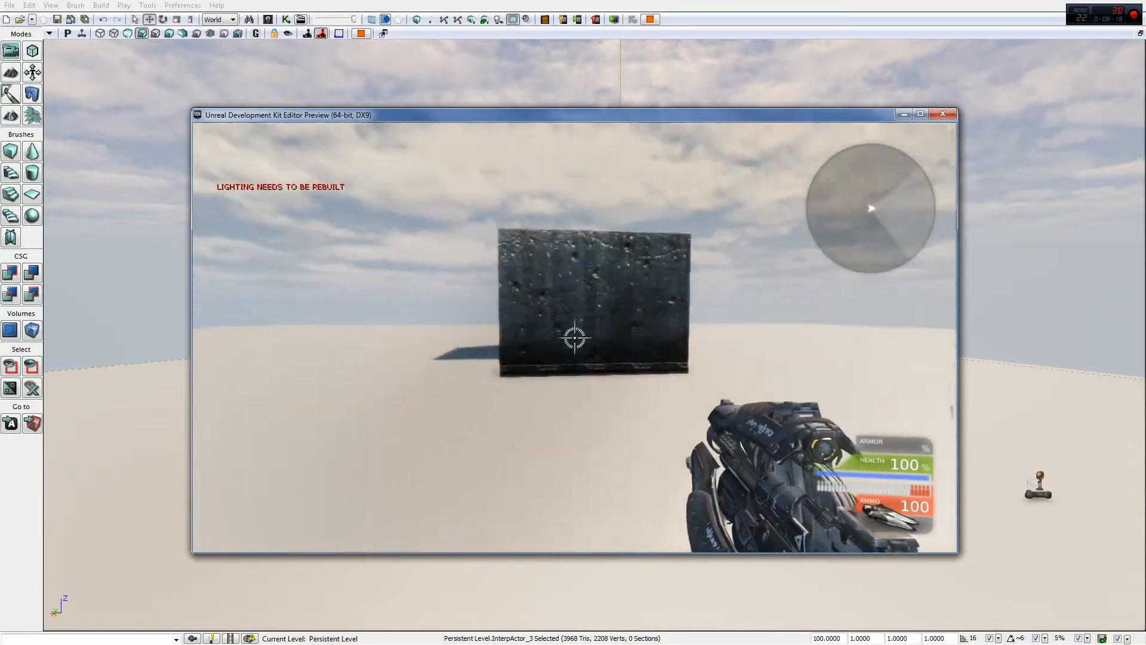
pyautogui.press('w')
pyautogui.press('a')
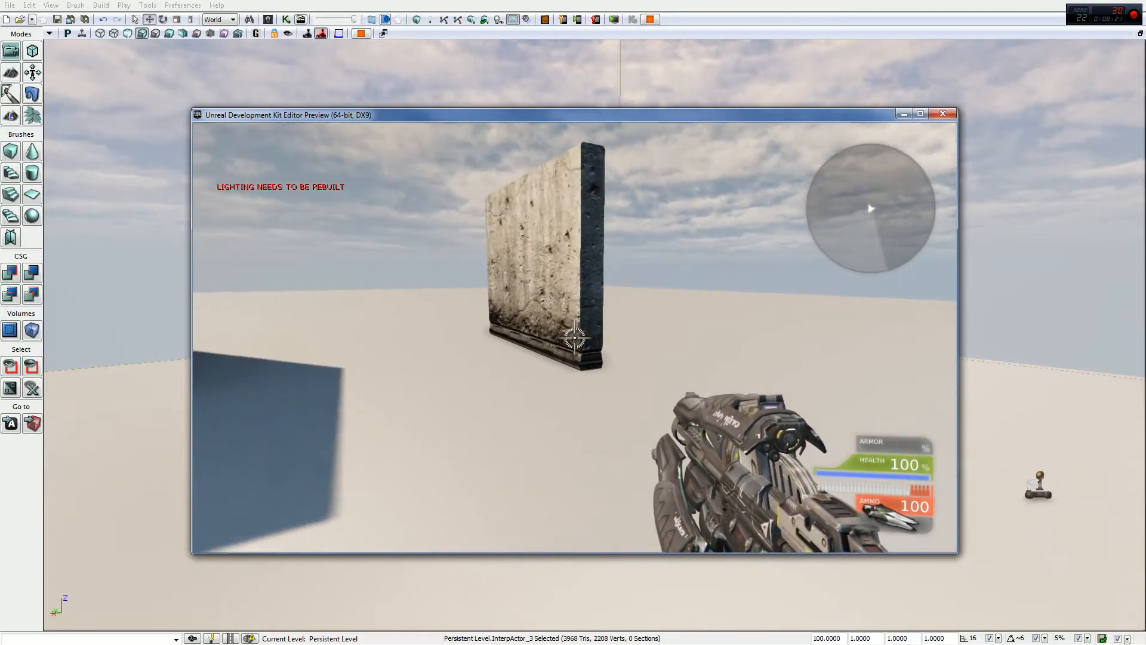
pyautogui.press('a')
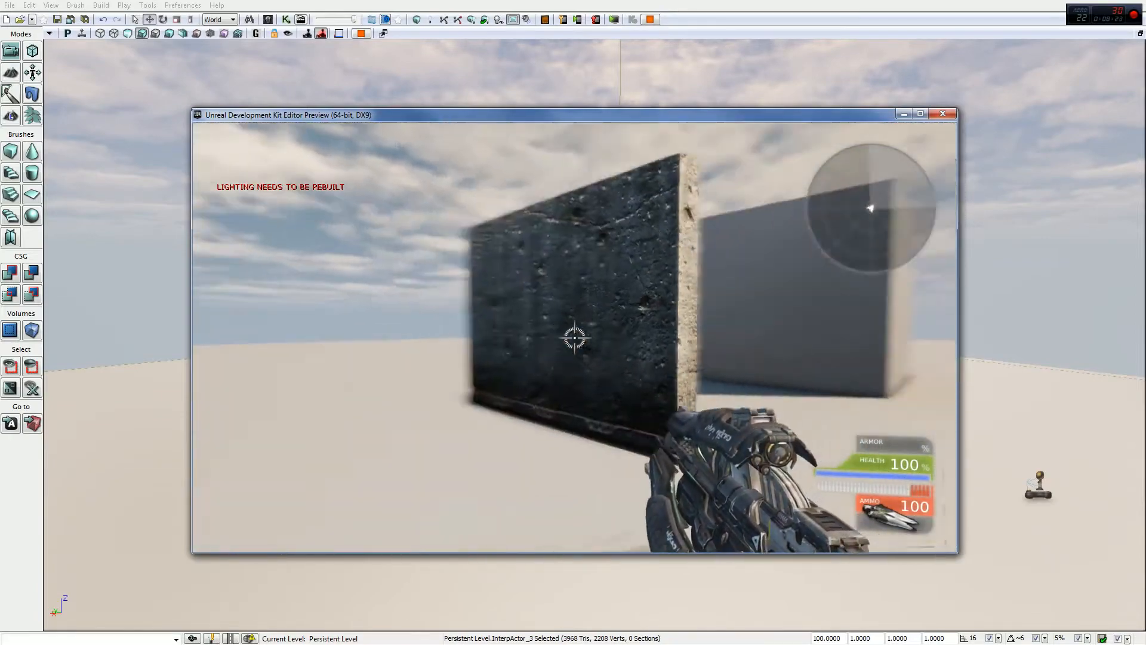
# Move up close to the dark shaded face of the wall and inspect its intact surface before shooting
pyautogui.press('s')
pyautogui.press('w')
pyautogui.press('w')
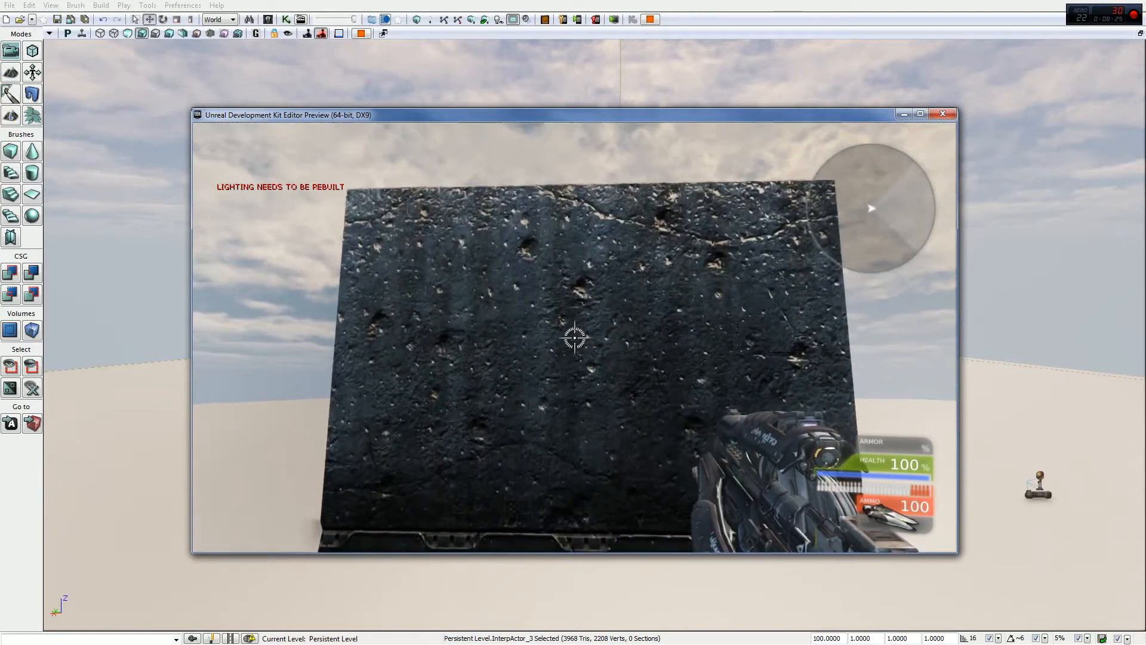
pyautogui.press('a')
pyautogui.press('d')
pyautogui.press('w')
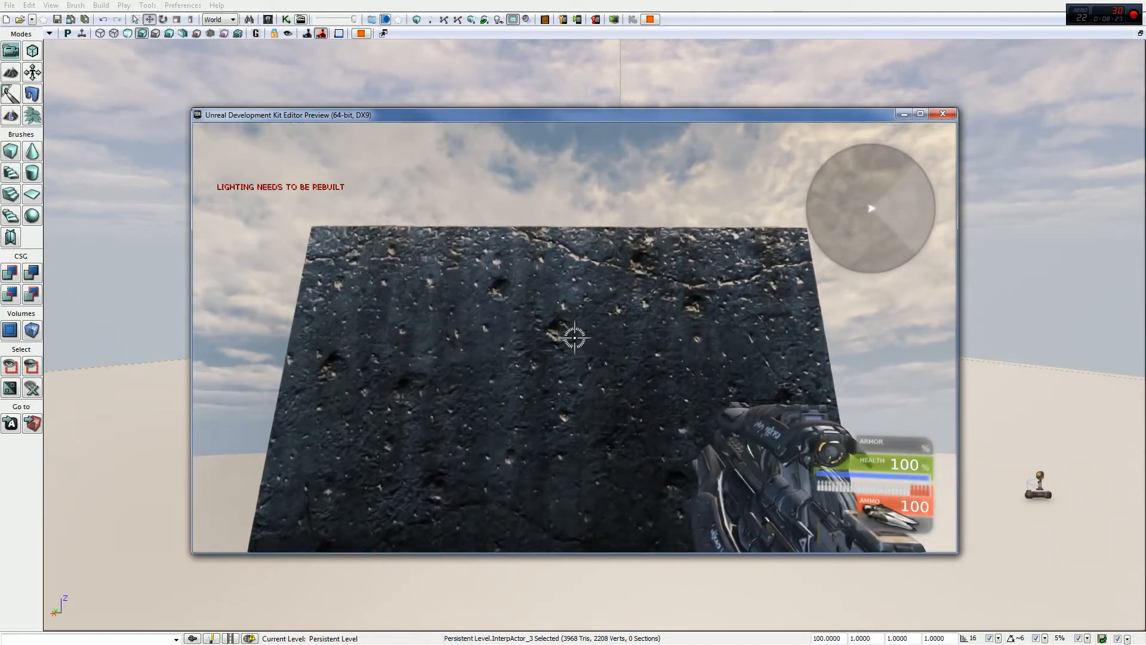
pyautogui.press('s')
pyautogui.press('a')
pyautogui.press('w')
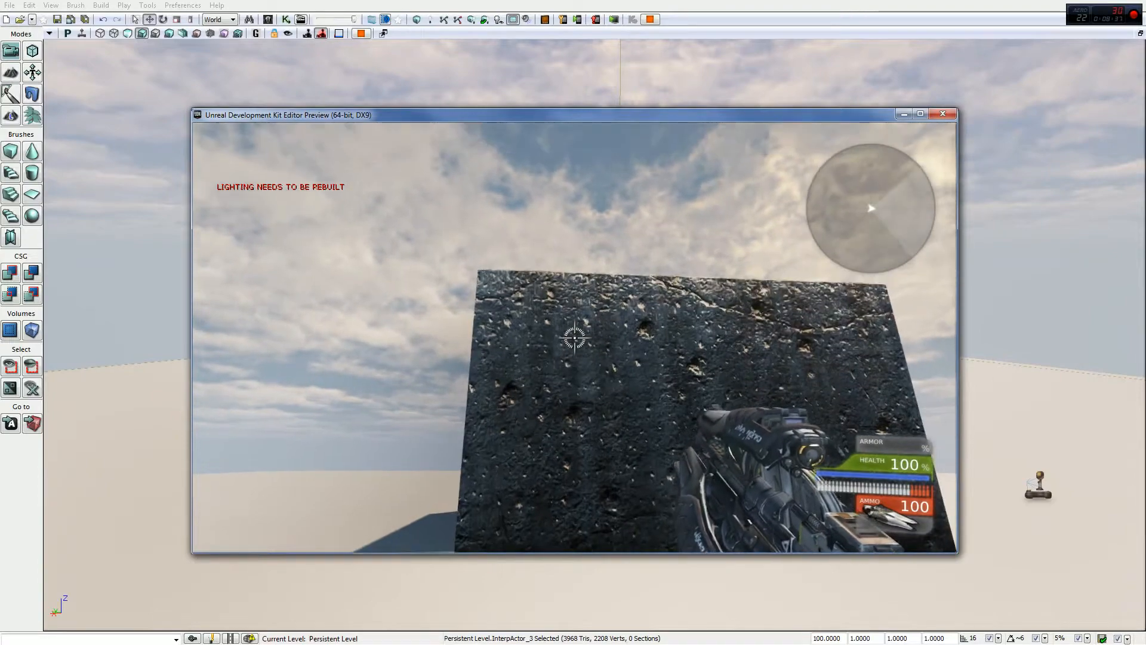
# Shoot the middle of the wall repeatedly to test how chunks break out of it
pyautogui.click(574, 338)
pyautogui.click(575, 338)
pyautogui.press('w')
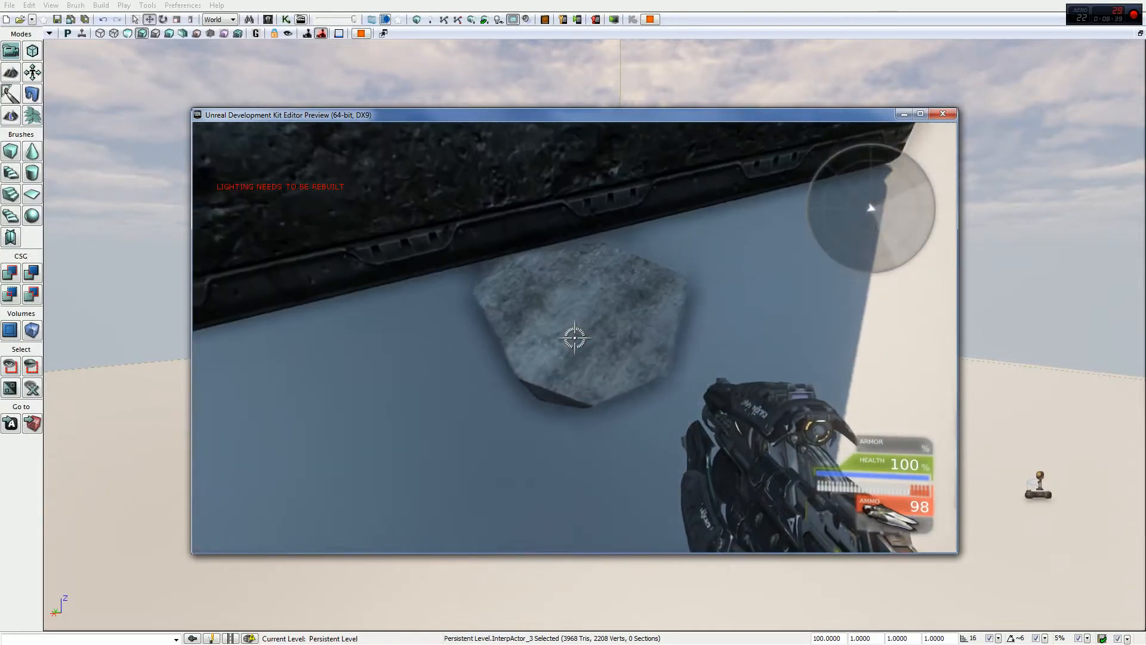
pyautogui.press('s')
pyautogui.press('w')
pyautogui.press('w')
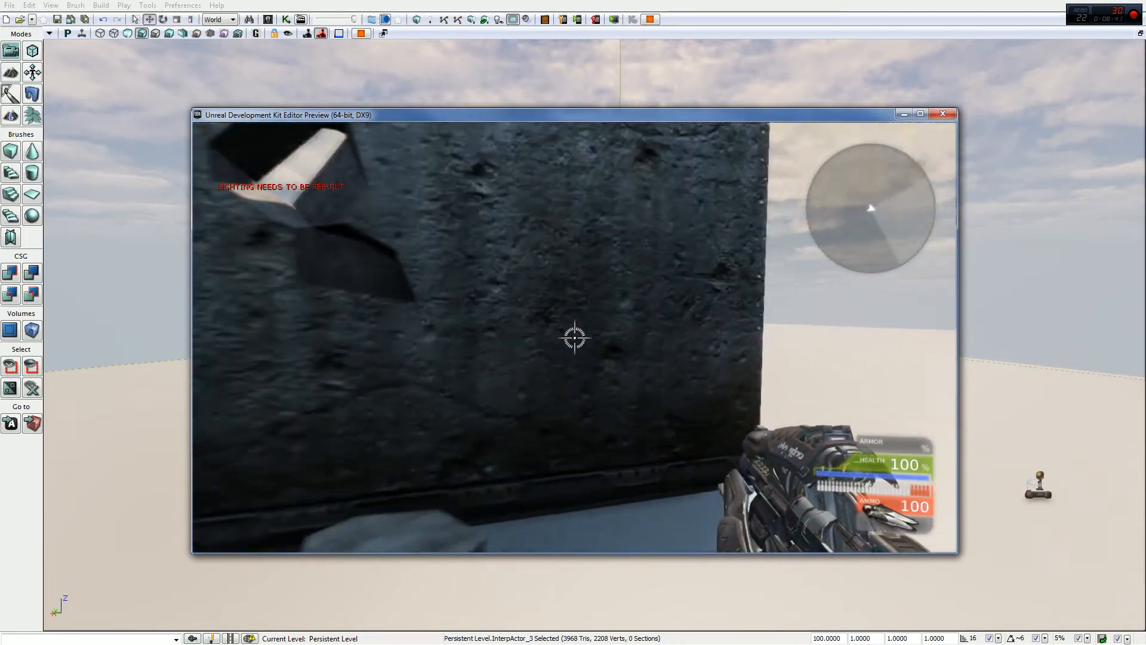
pyautogui.click(574, 338)
pyautogui.click(574, 338)
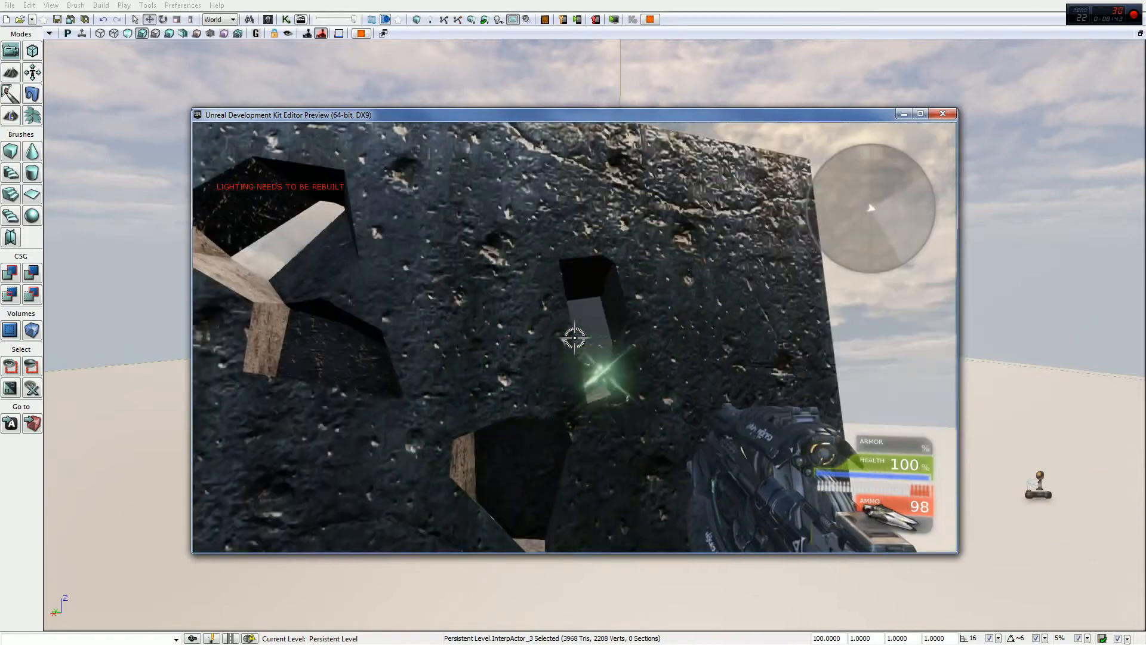
pyautogui.click(574, 338)
pyautogui.press('d')
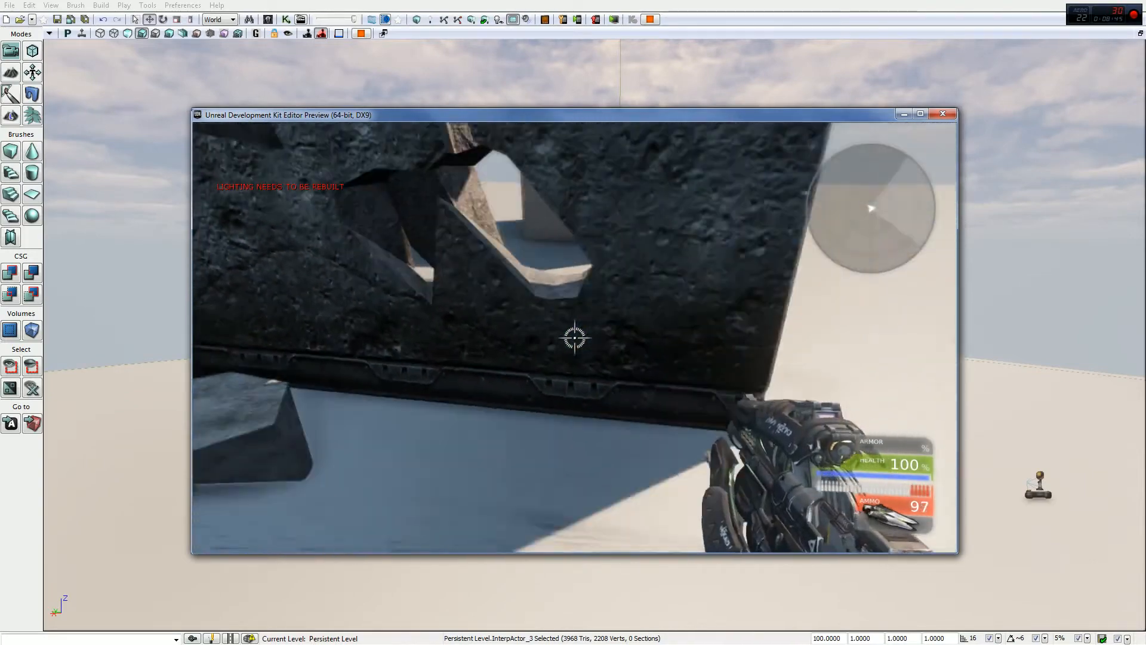
# Inspect the broken chunks lying on the ground at the base of the wall
pyautogui.press('w')
pyautogui.press('w')
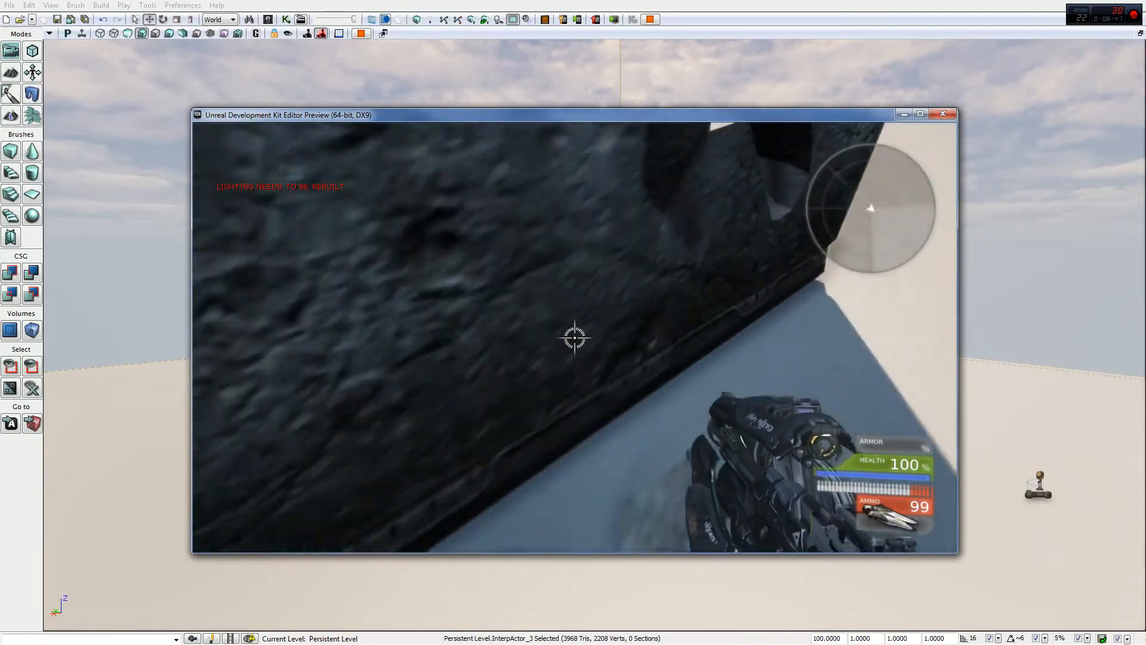
pyautogui.press('d')
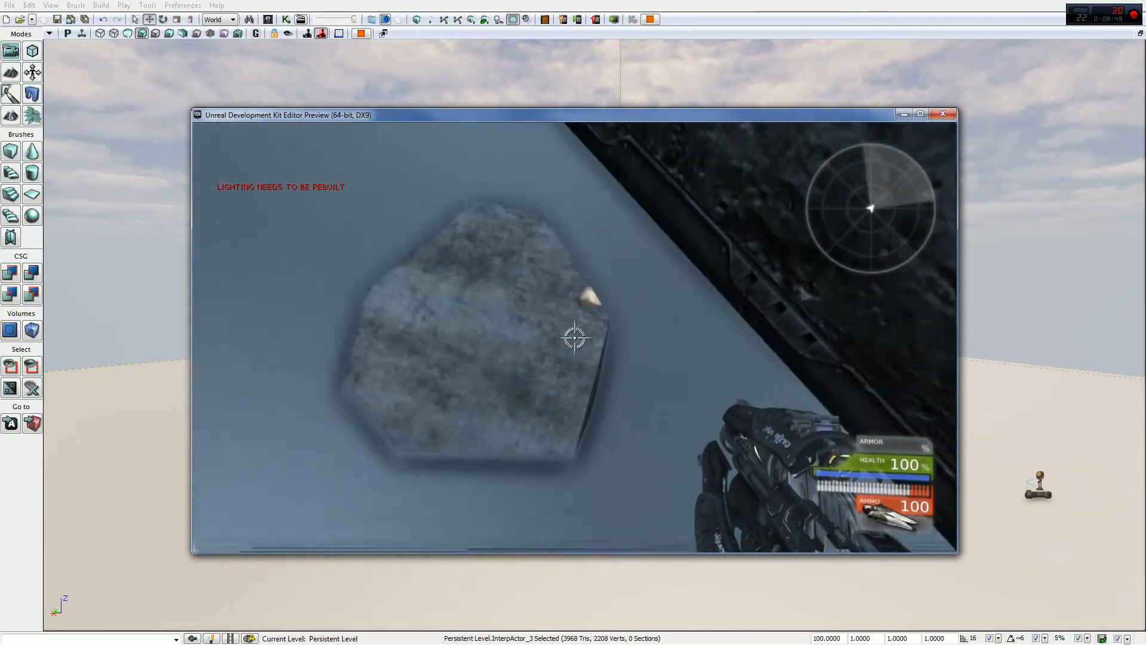
pyautogui.press('space')
pyautogui.press('w')
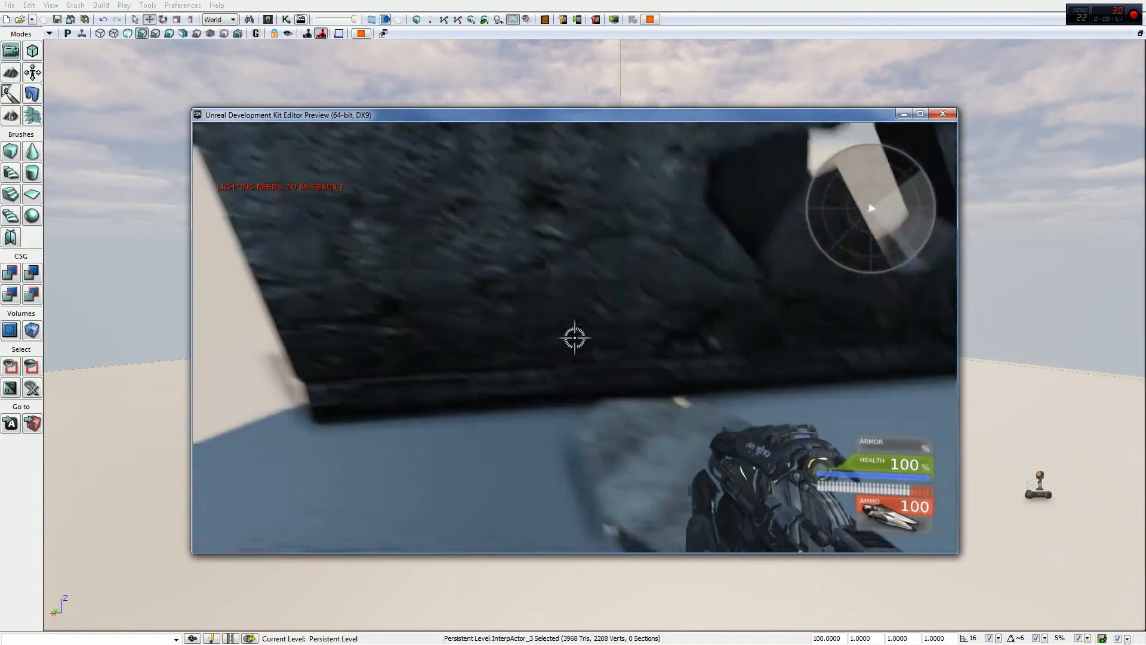
# Test the wall's destruction with both the weapon's projectiles and its continuous beam, sweeping across the face and lower section
pyautogui.click(575, 338)
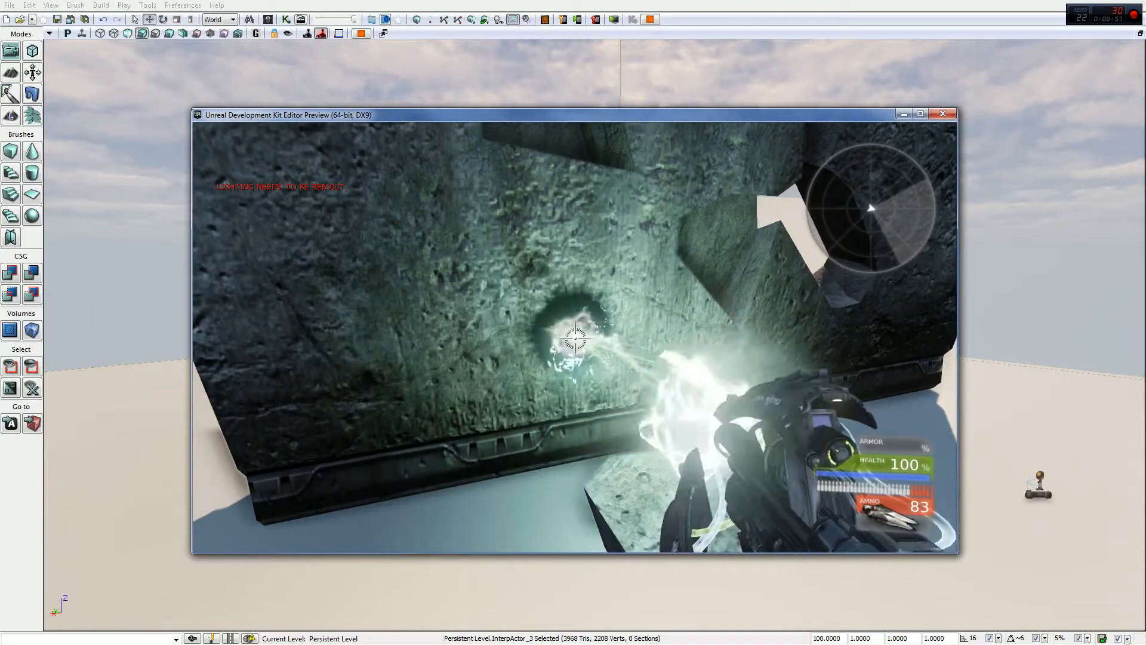
pyautogui.rightClick(575, 339)
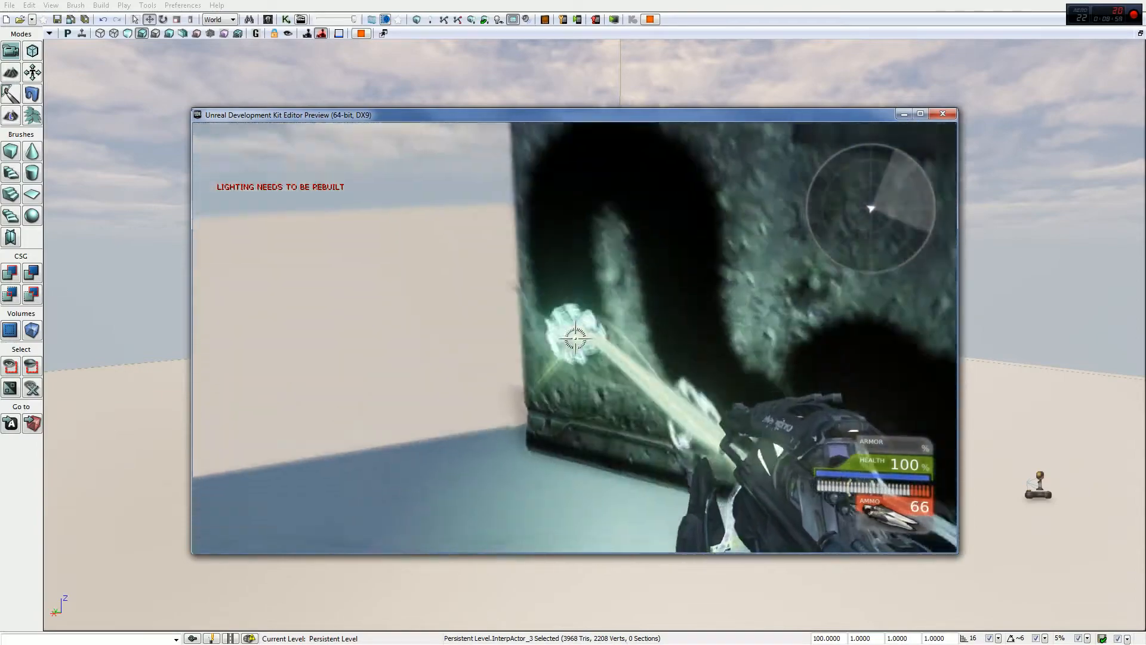
pyautogui.click(575, 338)
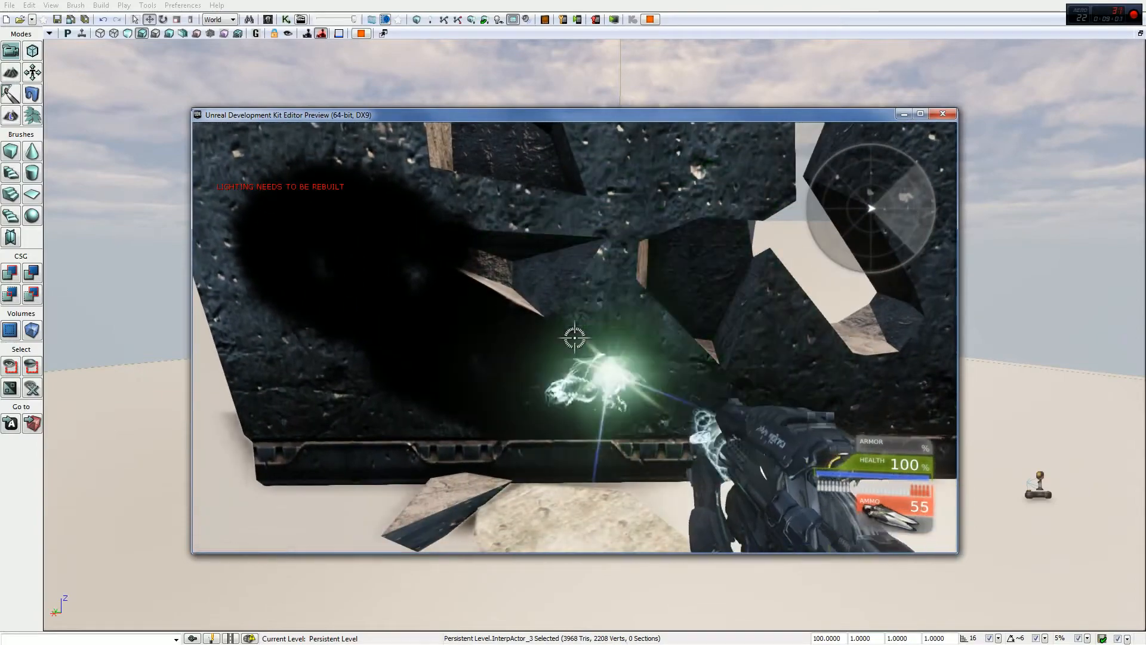
pyautogui.moveTo(575, 338); pyautogui.dragTo(575, 338, button='right')
pyautogui.moveTo(575, 338); pyautogui.dragTo(575, 338)
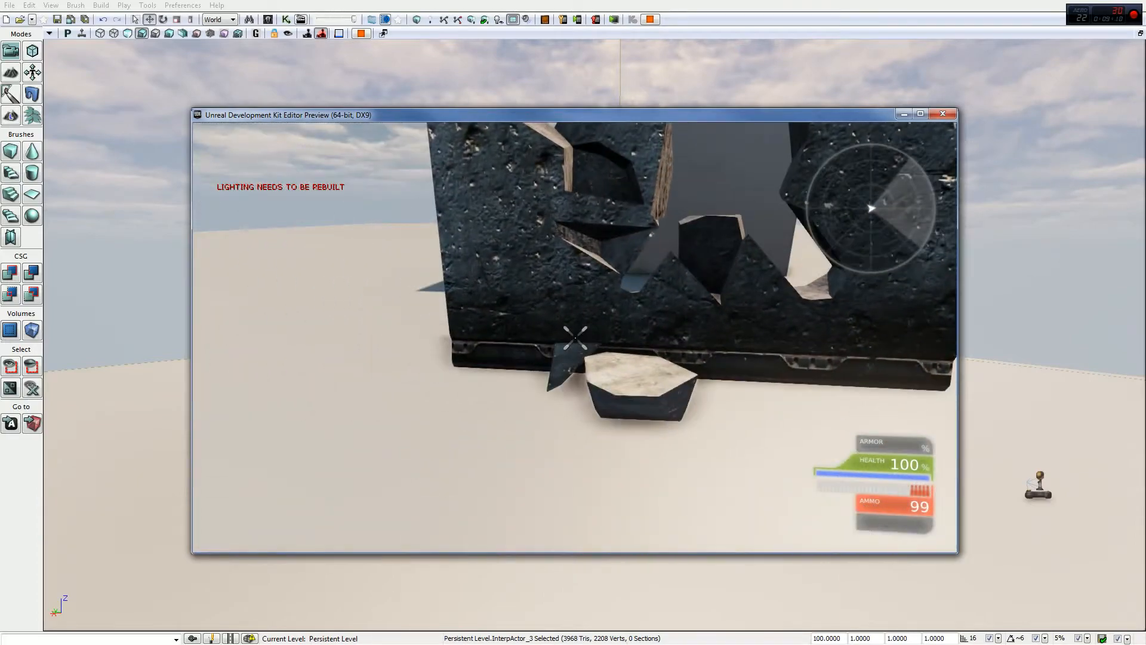
# Fire the remaining ammo at the lower corner of the damaged wall to test its base chunks
pyautogui.press('w')
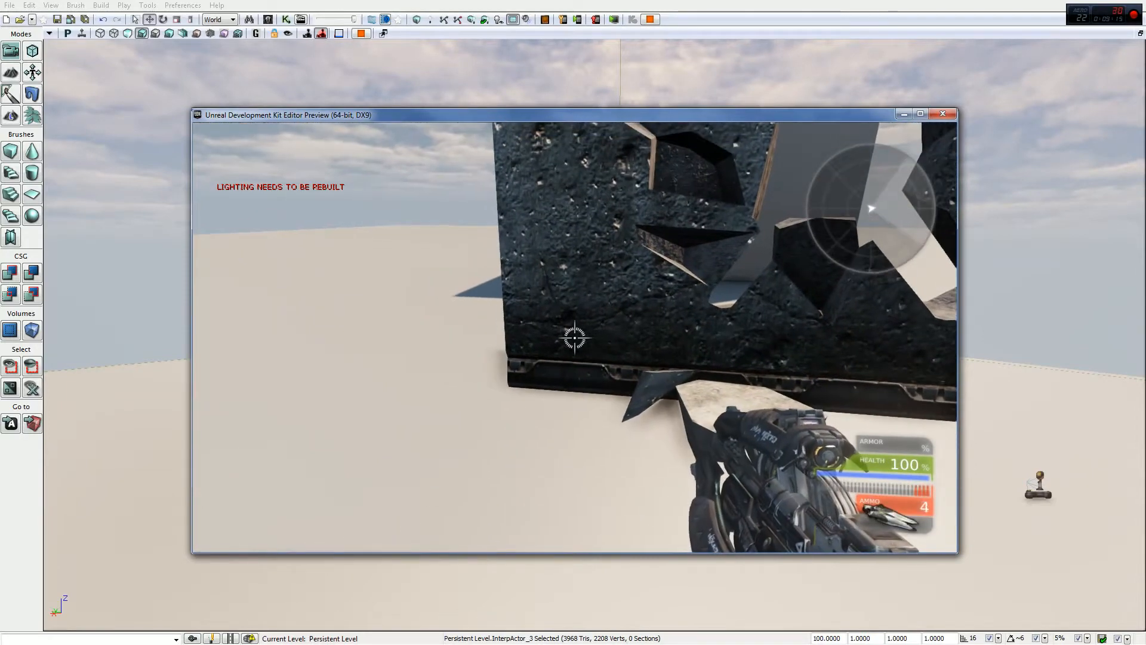
pyautogui.click(575, 338)
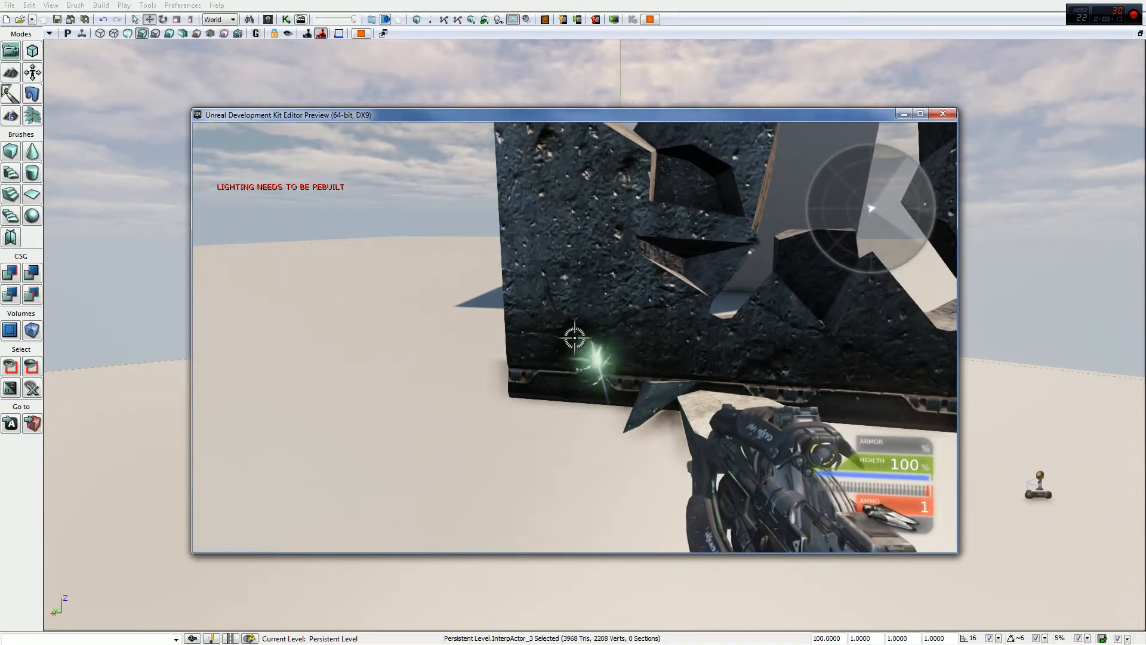
pyautogui.press('w')
pyautogui.click(575, 338)
pyautogui.press('s')
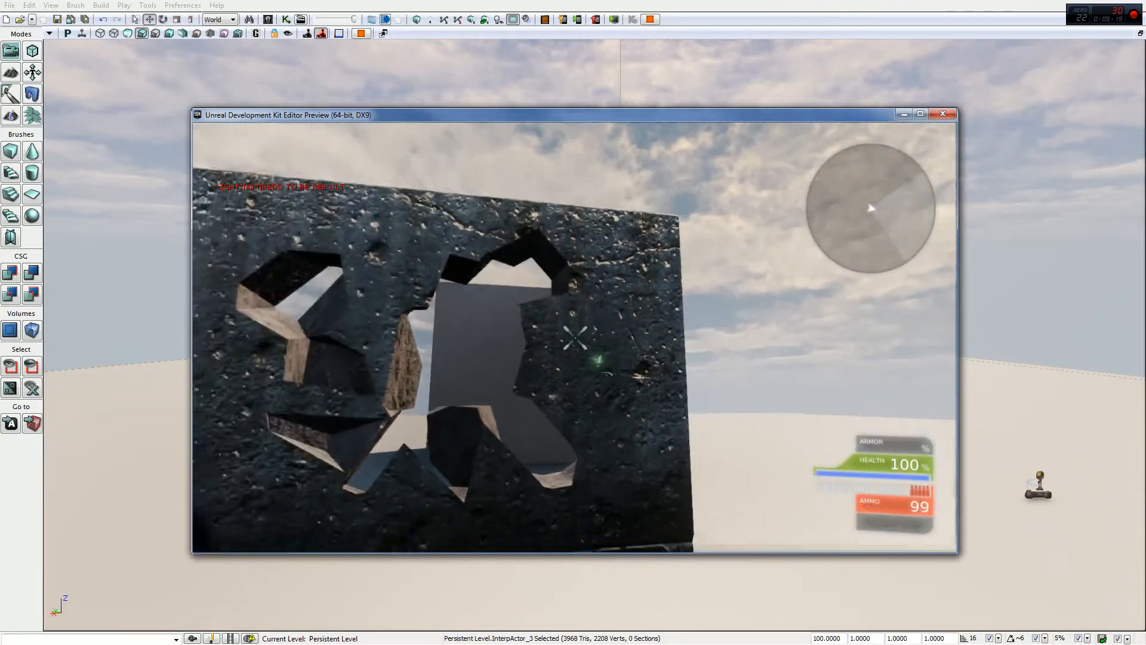
# Walk around the damaged wall to examine its holes and inner surfaces from both sides, and end the play preview
pyautogui.press('w')
pyautogui.press('d')
pyautogui.press('d')
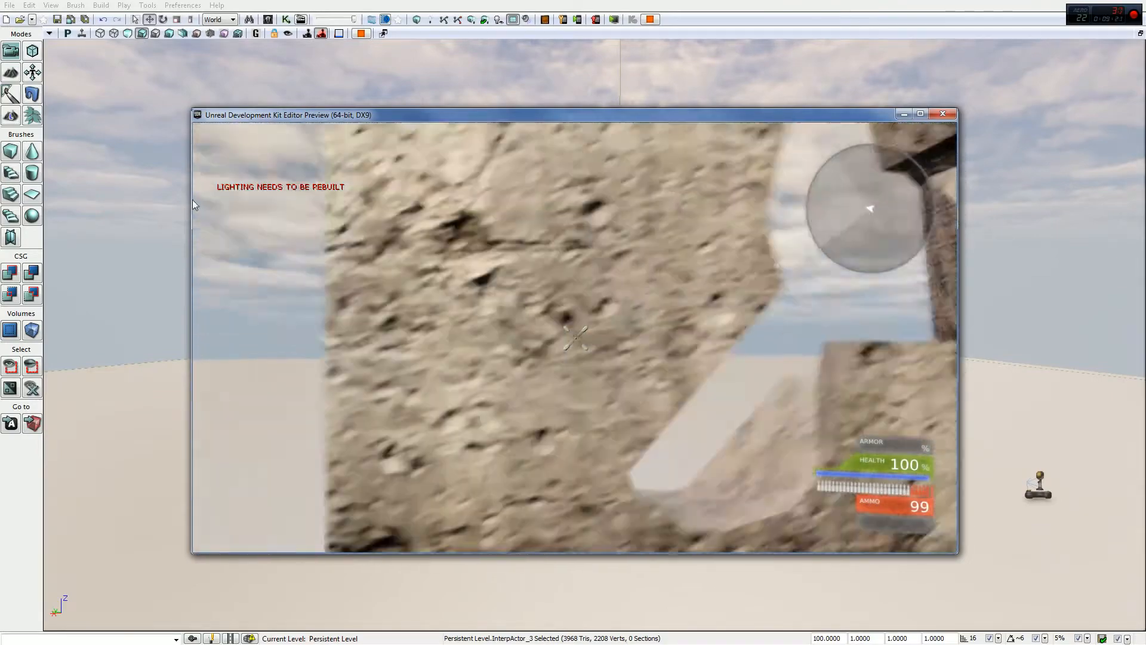
pyautogui.press('w')
pyautogui.press('s')
pyautogui.press('a')
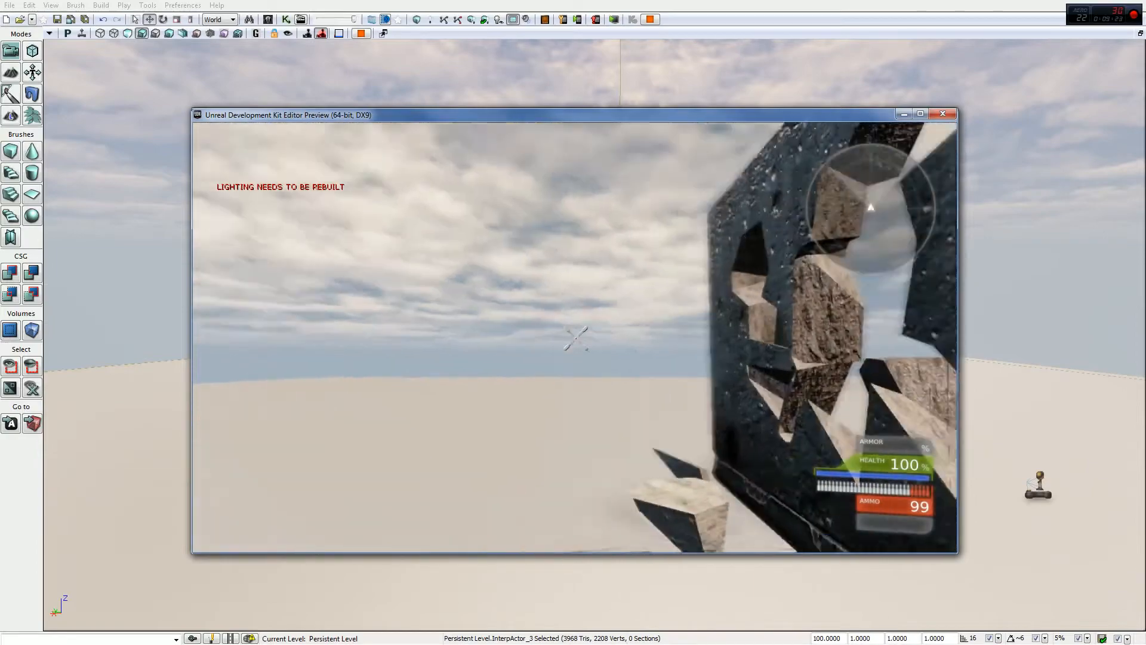
pyautogui.press('w')
pyautogui.press('s')
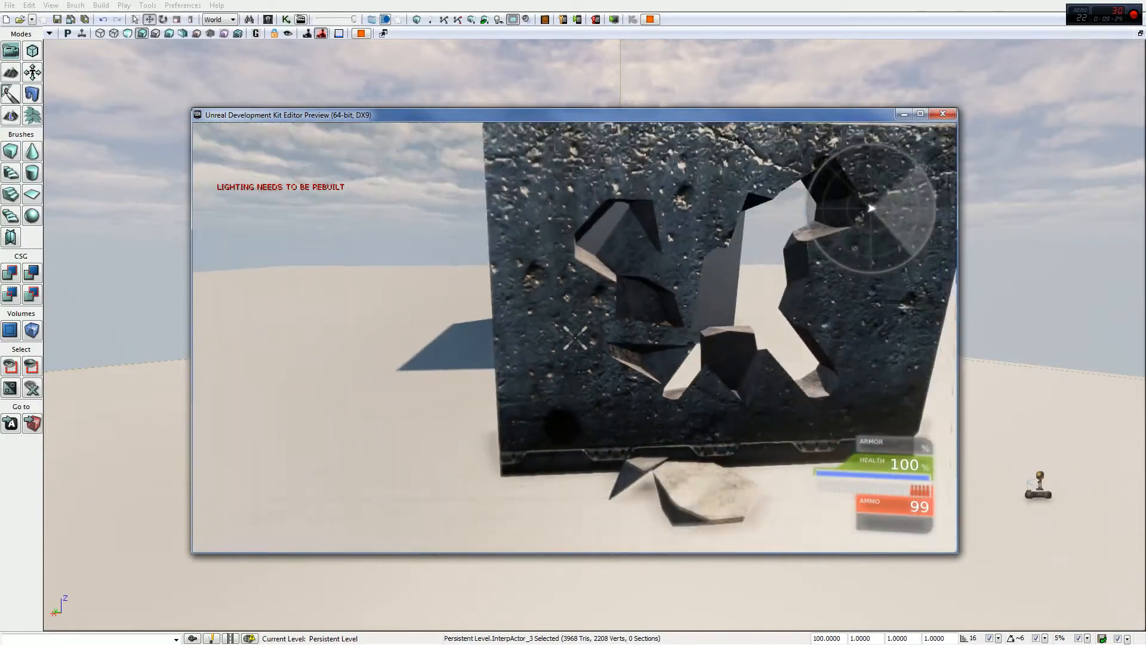
pyautogui.press('w')
pyautogui.press('Escape')
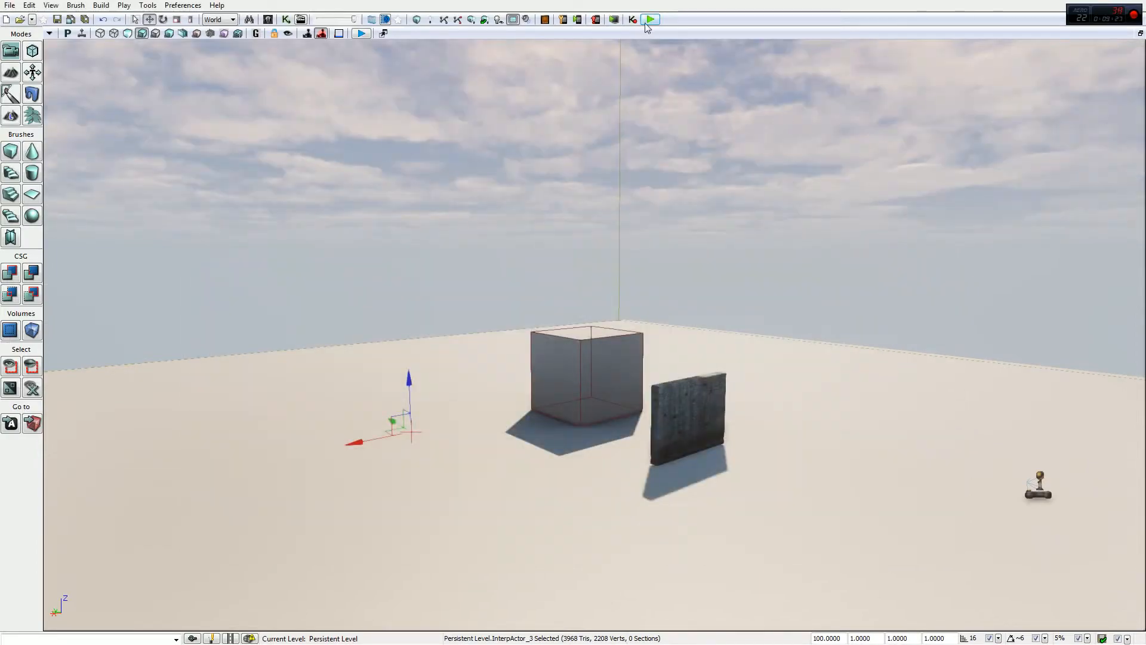
# Restart the play preview and fire repeated shots at the lower corner of the intact wall
pyautogui.click(650, 20)
pyautogui.press('w')
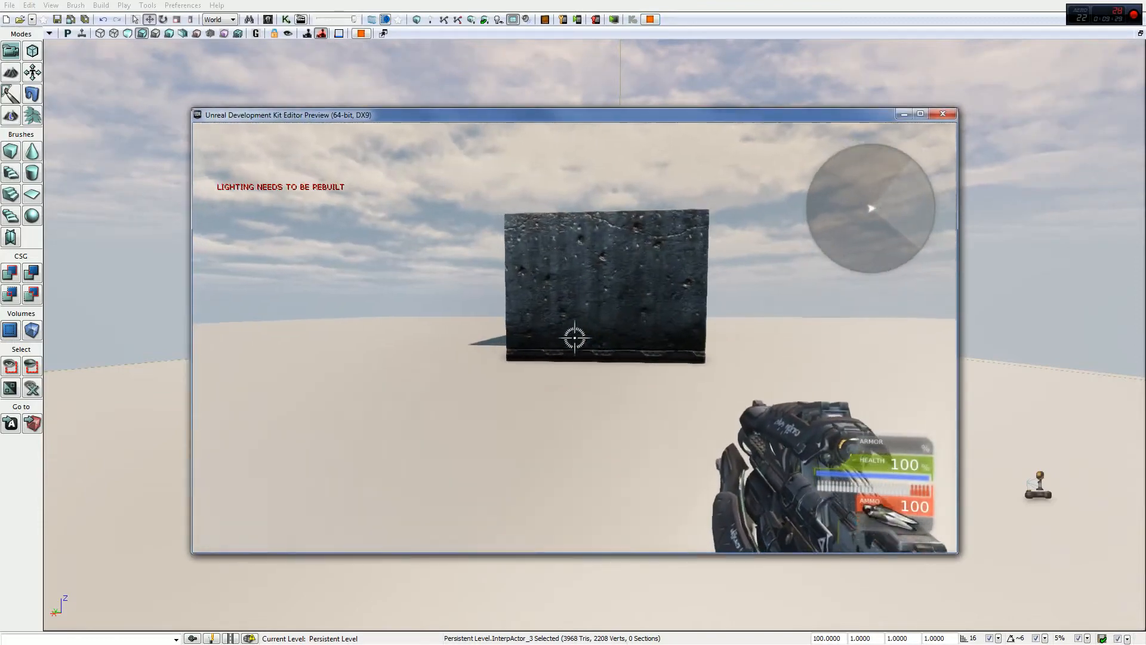
pyautogui.click(575, 338)
pyautogui.click(575, 338)
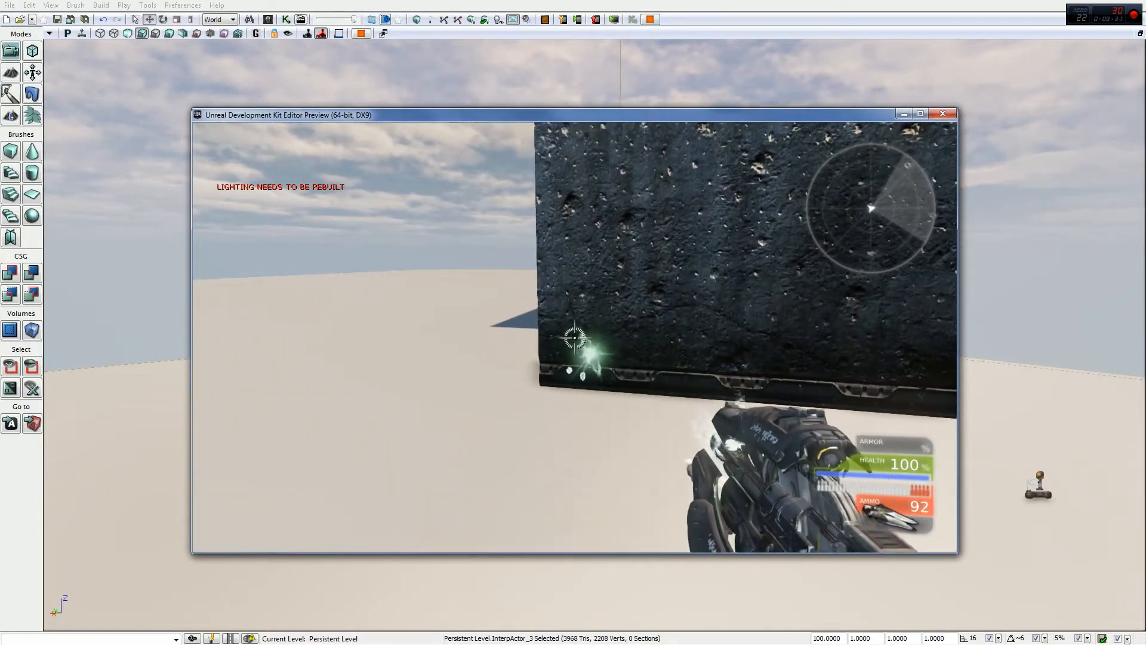
pyautogui.click(574, 338)
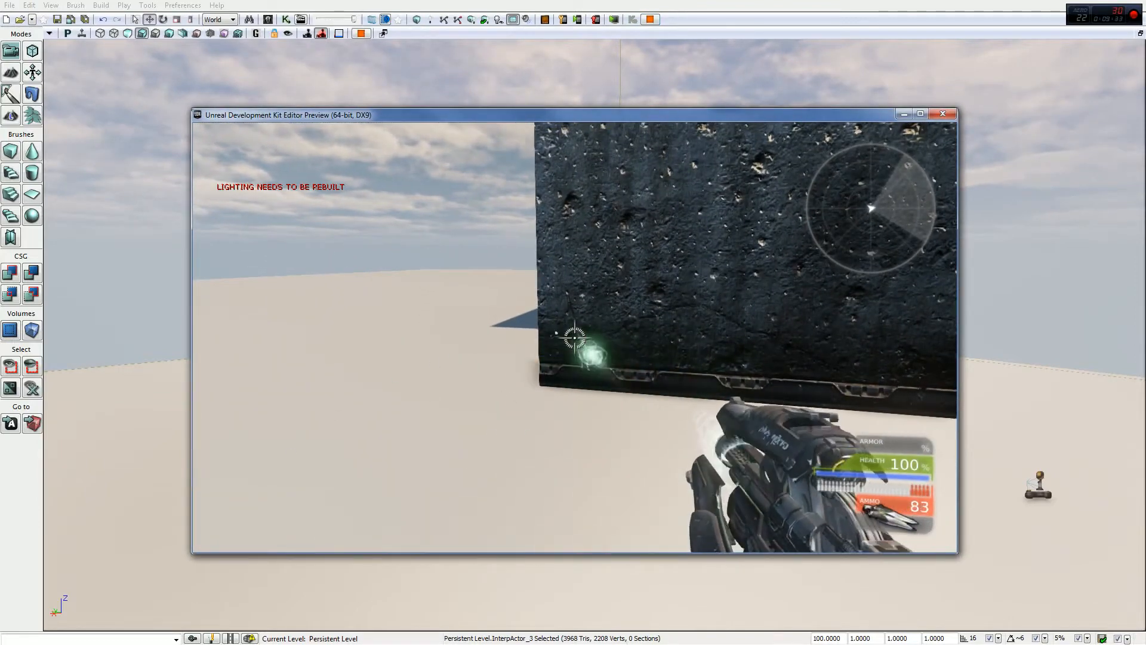
pyautogui.click(575, 338)
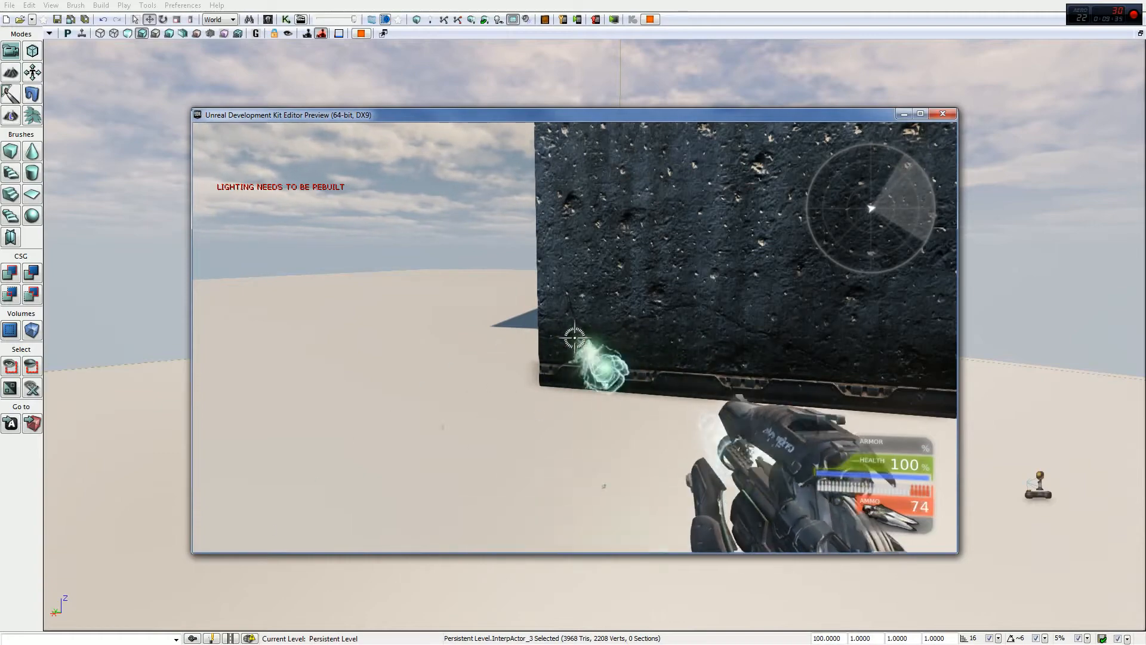
pyautogui.click(575, 338)
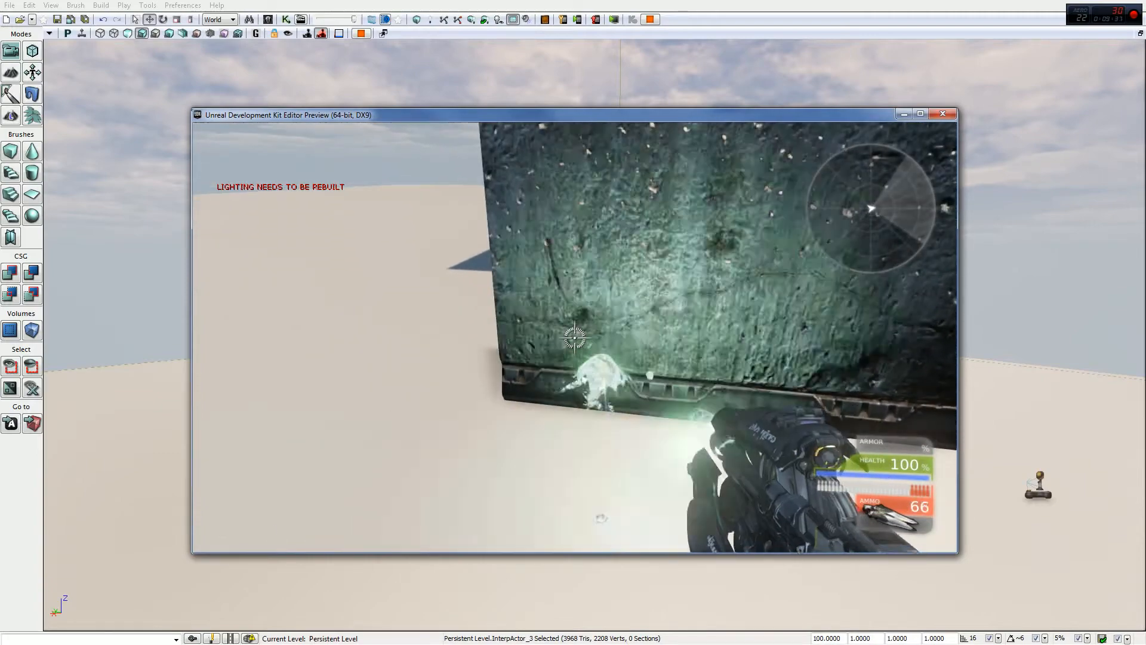
pyautogui.click(575, 338)
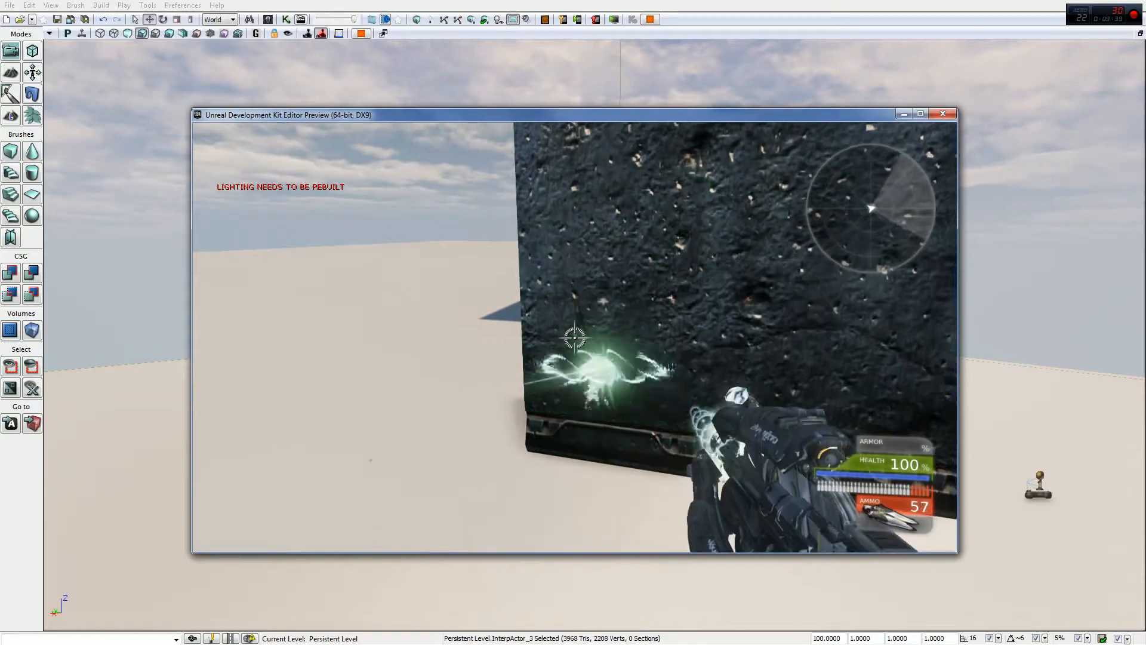
pyautogui.click(574, 338)
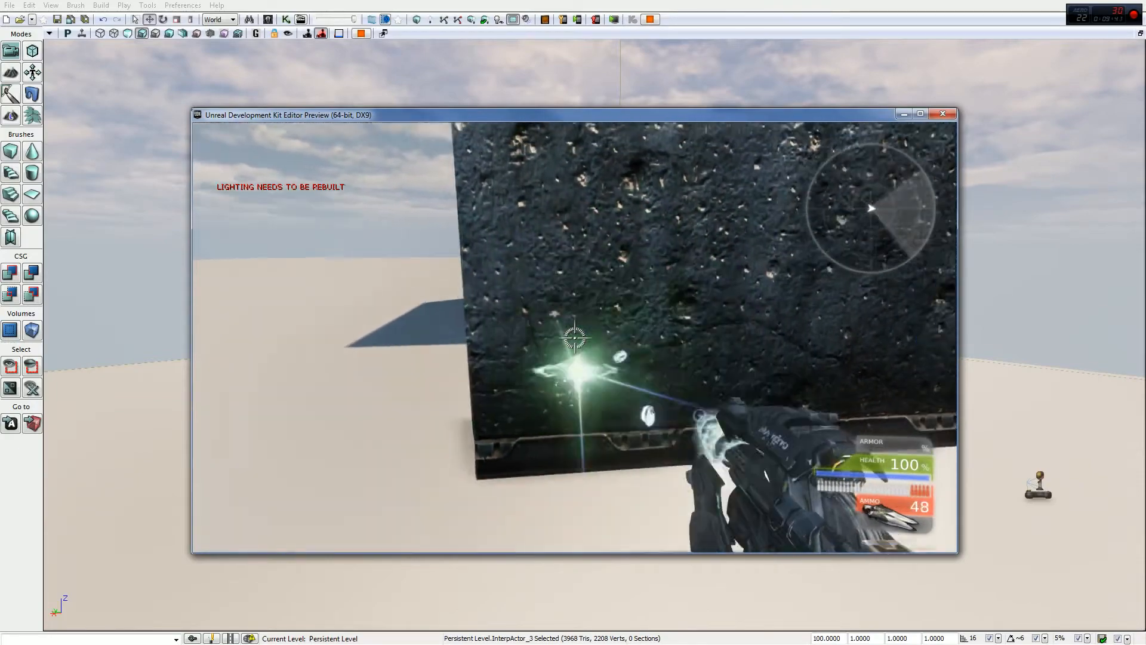
# Sweep the weapon's beam across the wall and along its outer edges to test which chunks break away
pyautogui.click(575, 338)
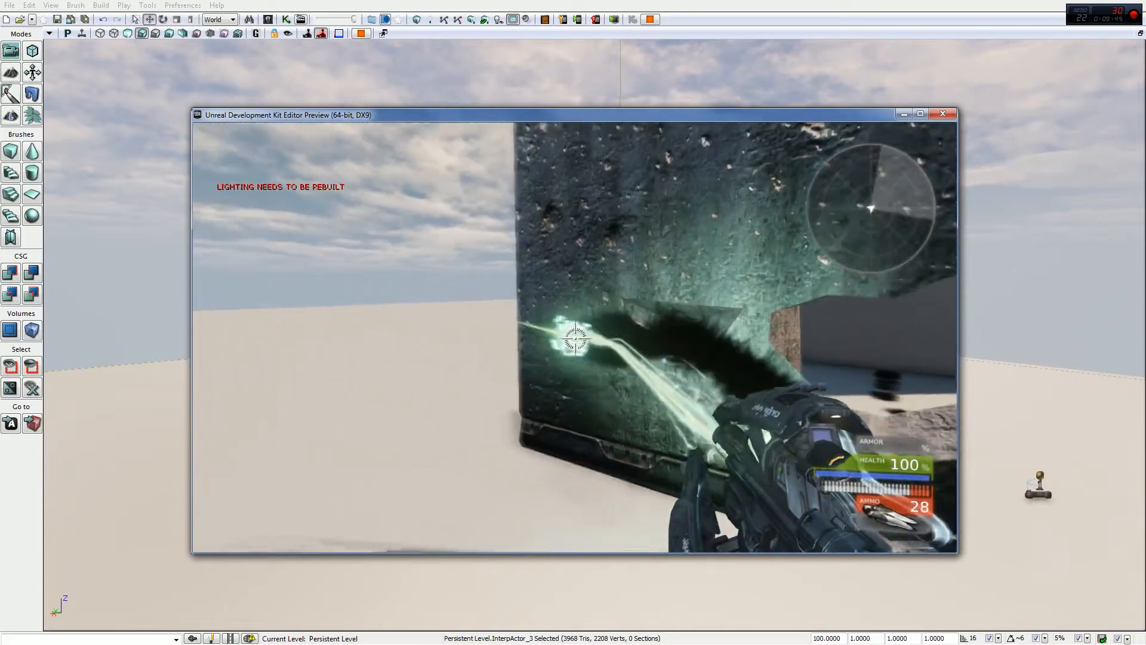
pyautogui.click(574, 338)
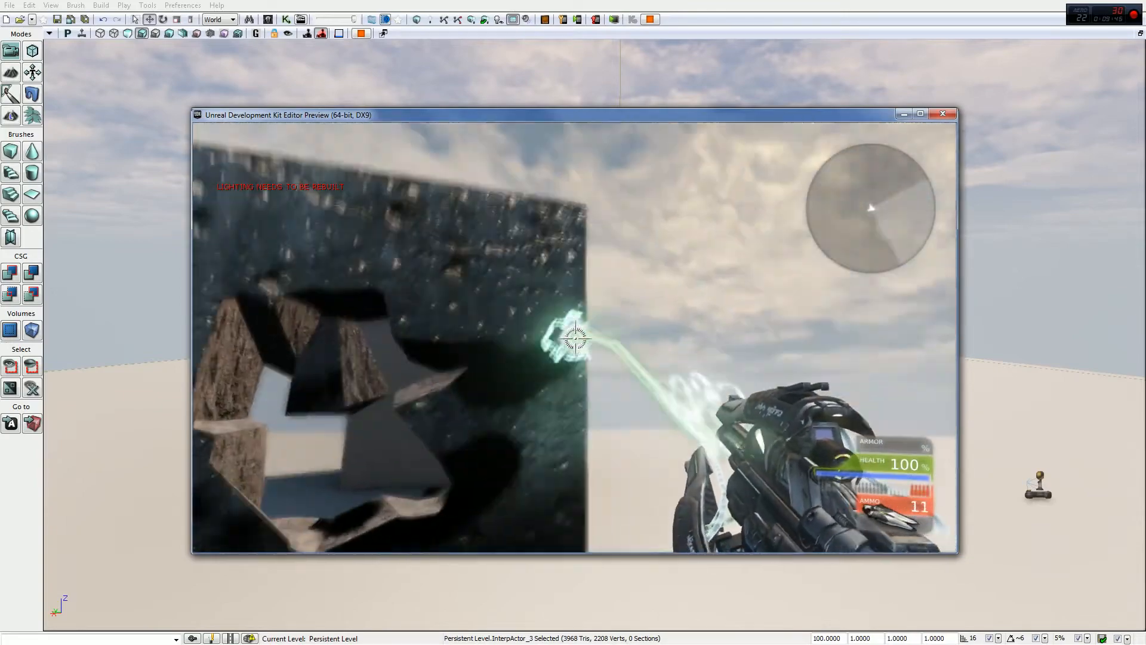
pyautogui.click(575, 338)
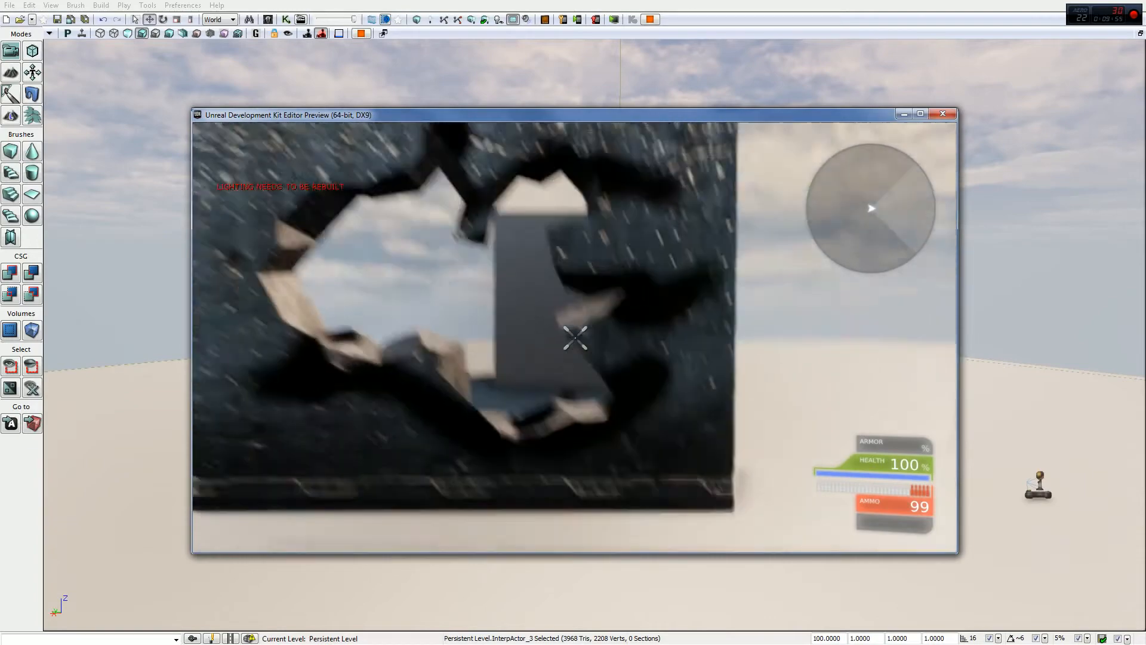
# Restart the play preview and carve a large hole through the middle of the intact wall with the weapon's continuous beam
pyautogui.press('Escape')
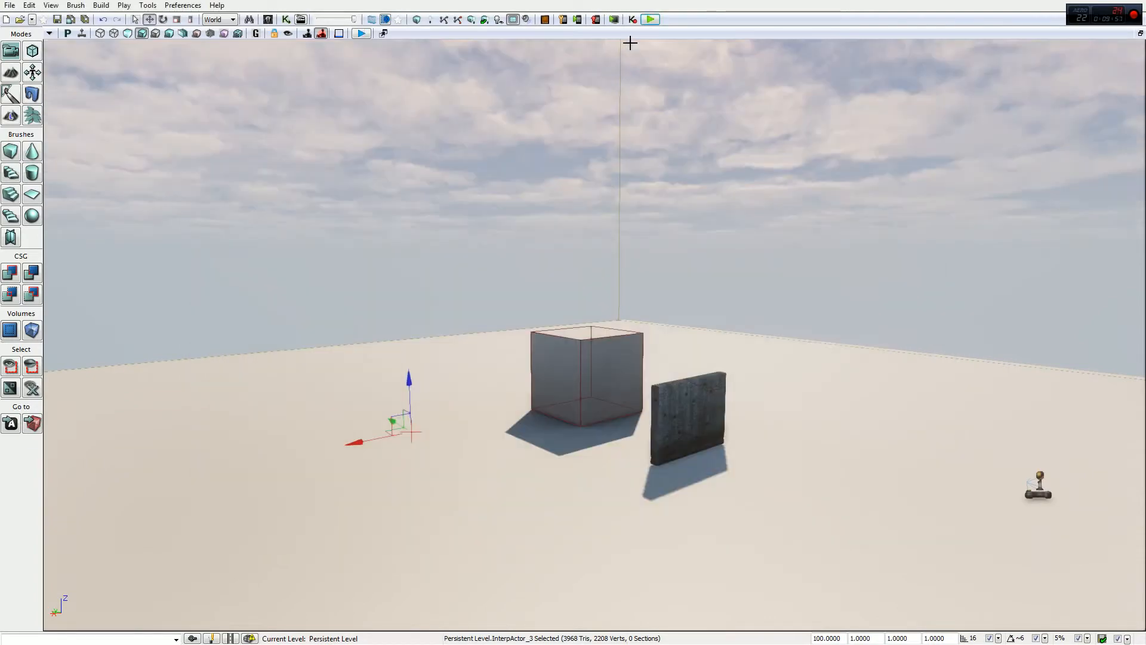
pyautogui.click(650, 19)
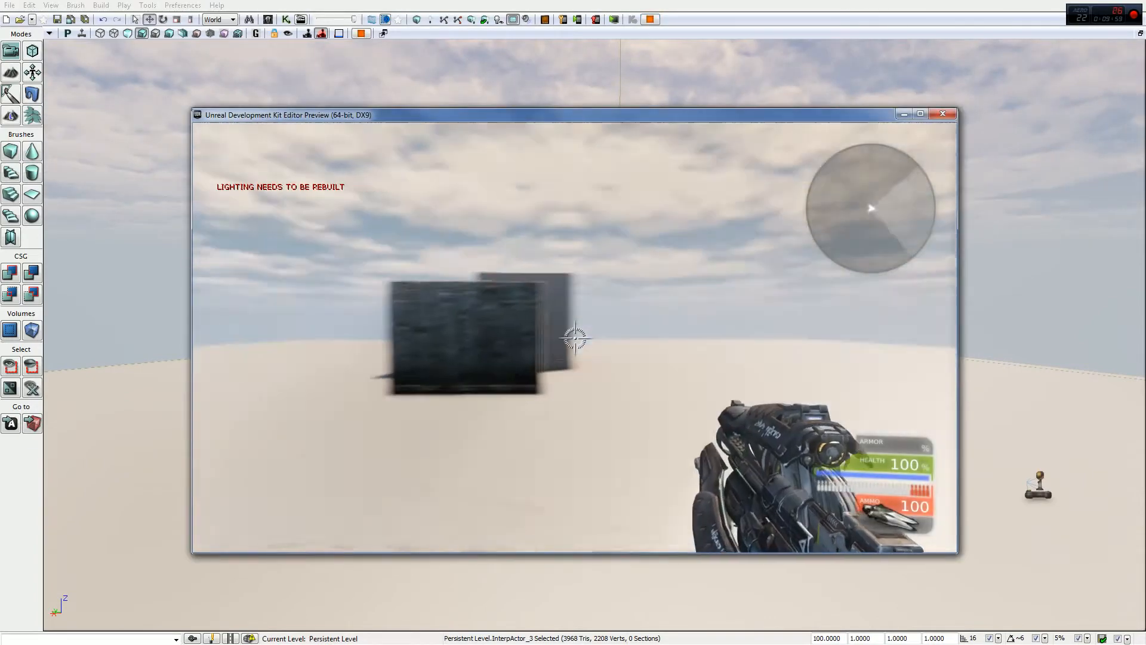
pyautogui.press('w')
pyautogui.click(575, 338)
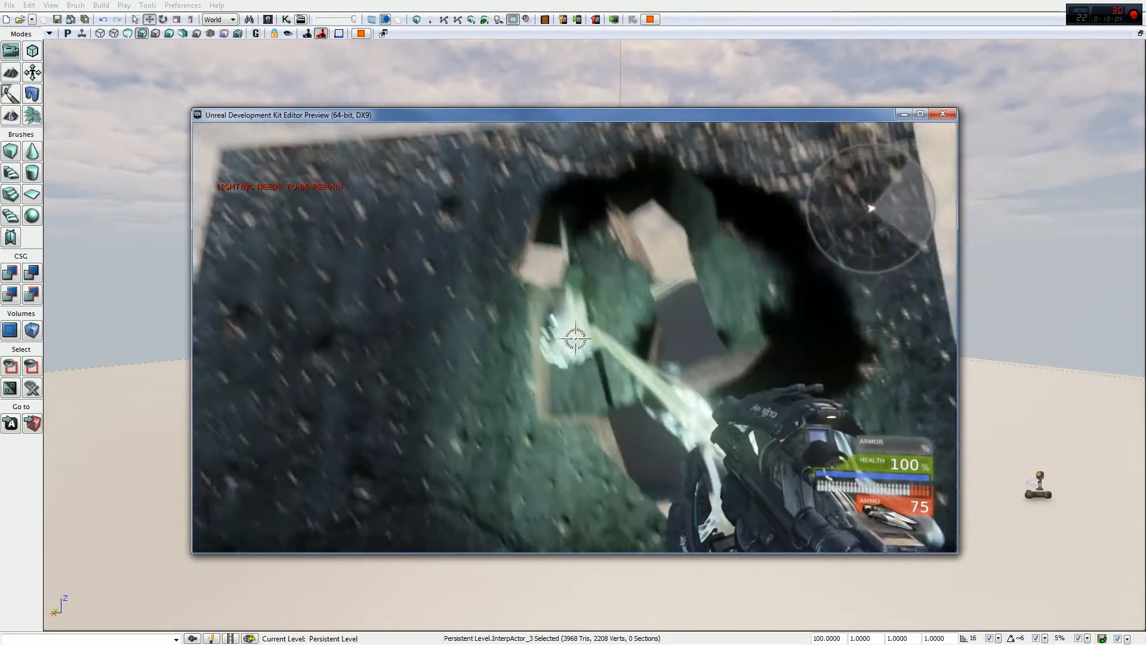
pyautogui.click(574, 338)
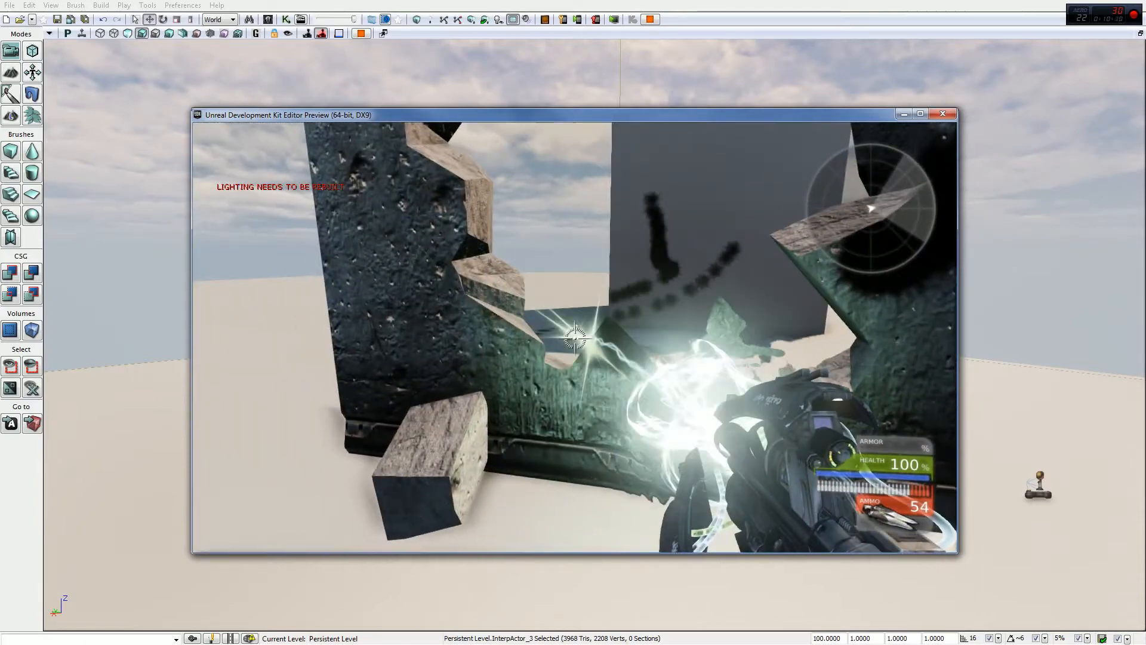
pyautogui.click(574, 338)
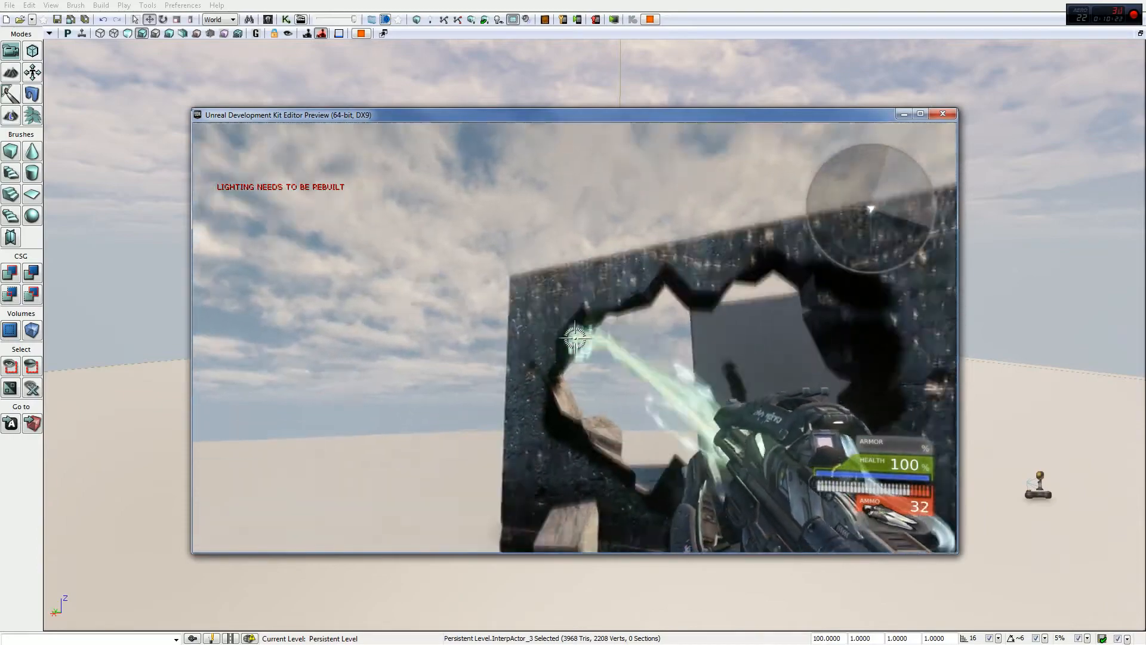
pyautogui.moveTo(575, 338); pyautogui.dragTo(575, 338, button='right')
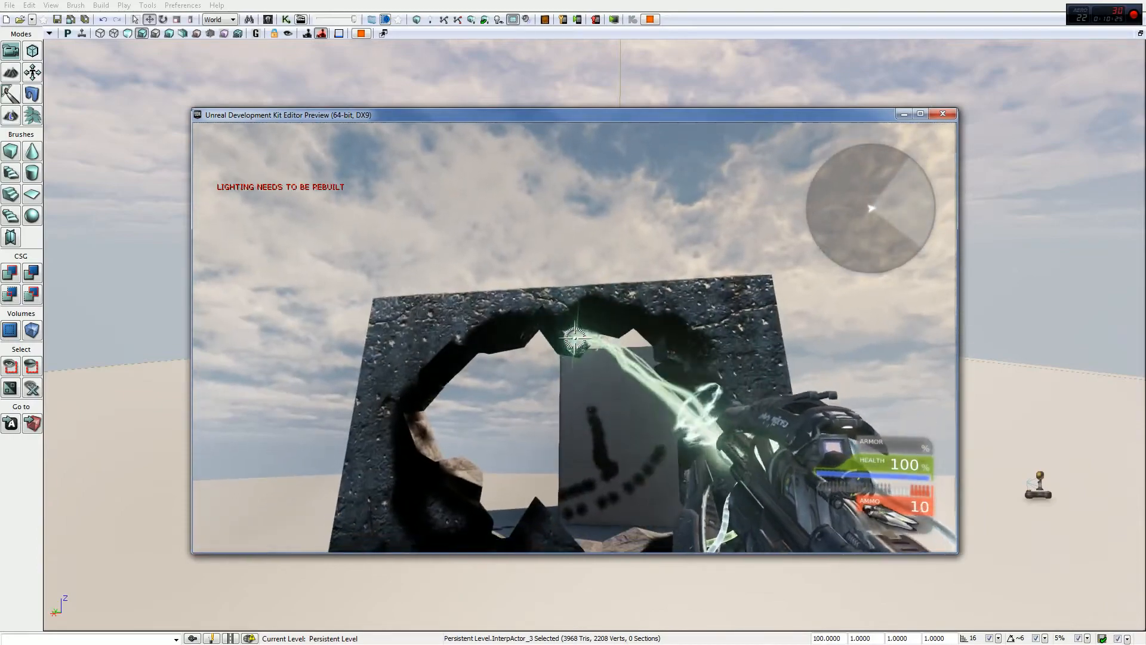
# Move around the damaged wall to examine the large hole and its inner surfaces from both sides, and end the play preview
pyautogui.press('s')
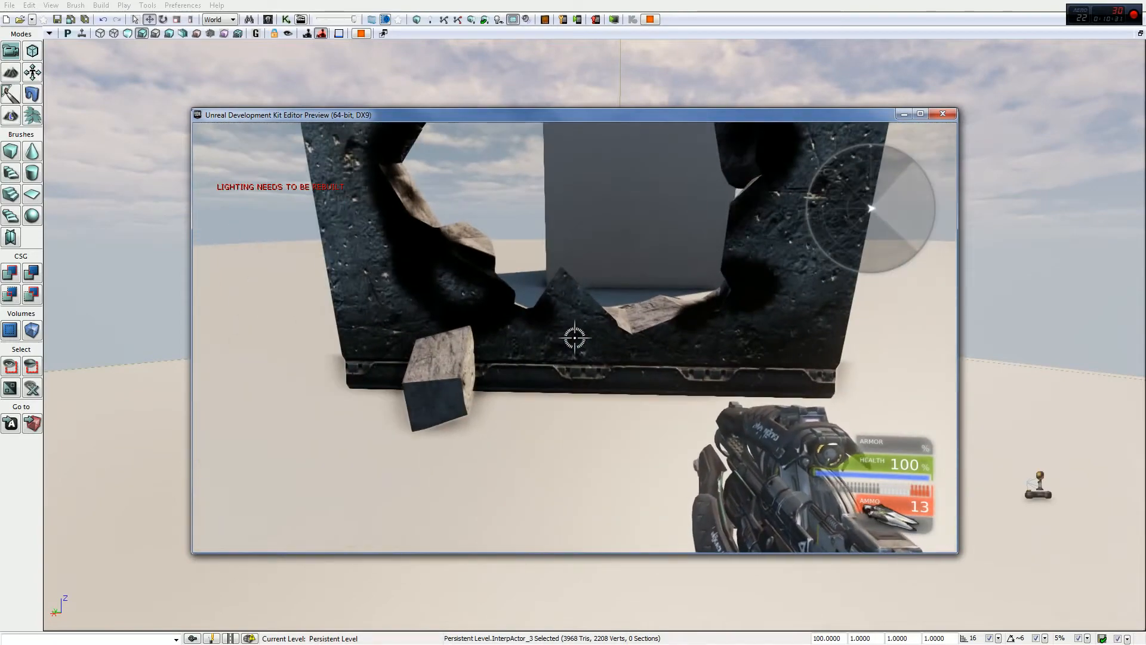
pyautogui.press('d')
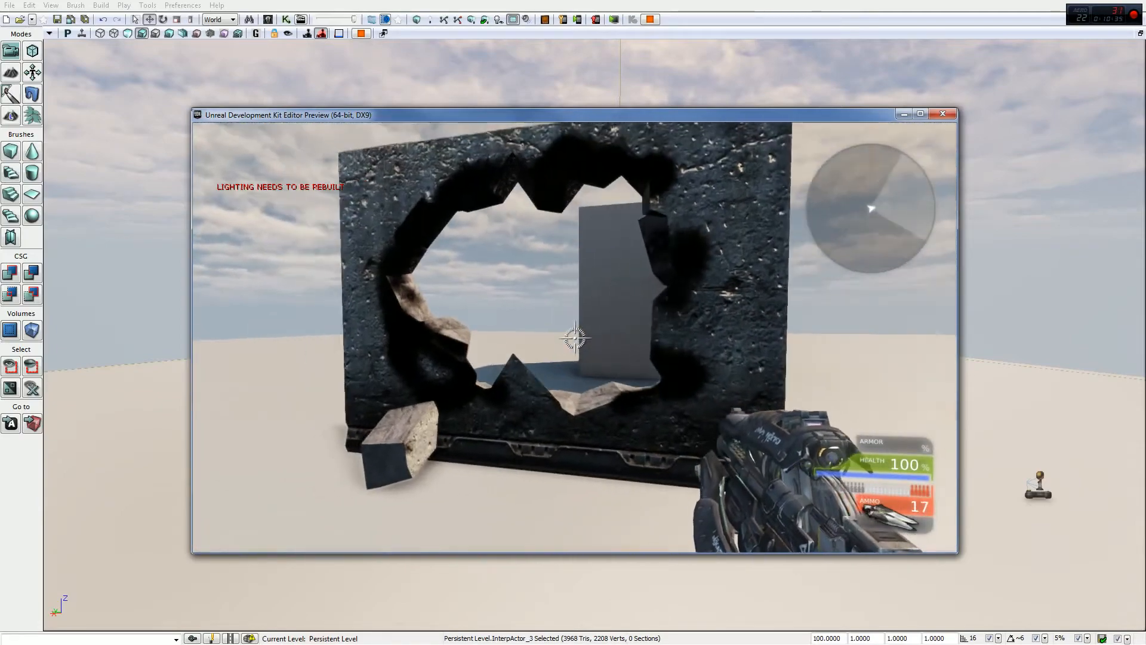
pyautogui.press('w')
pyautogui.press('space')
pyautogui.press('s')
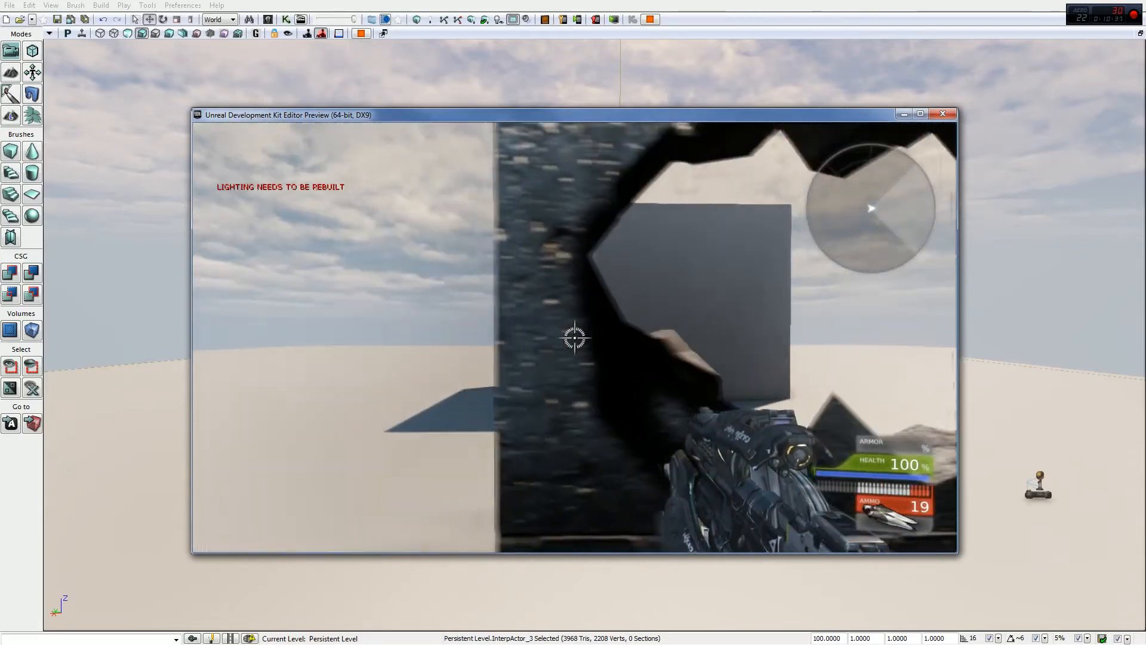
pyautogui.press('a')
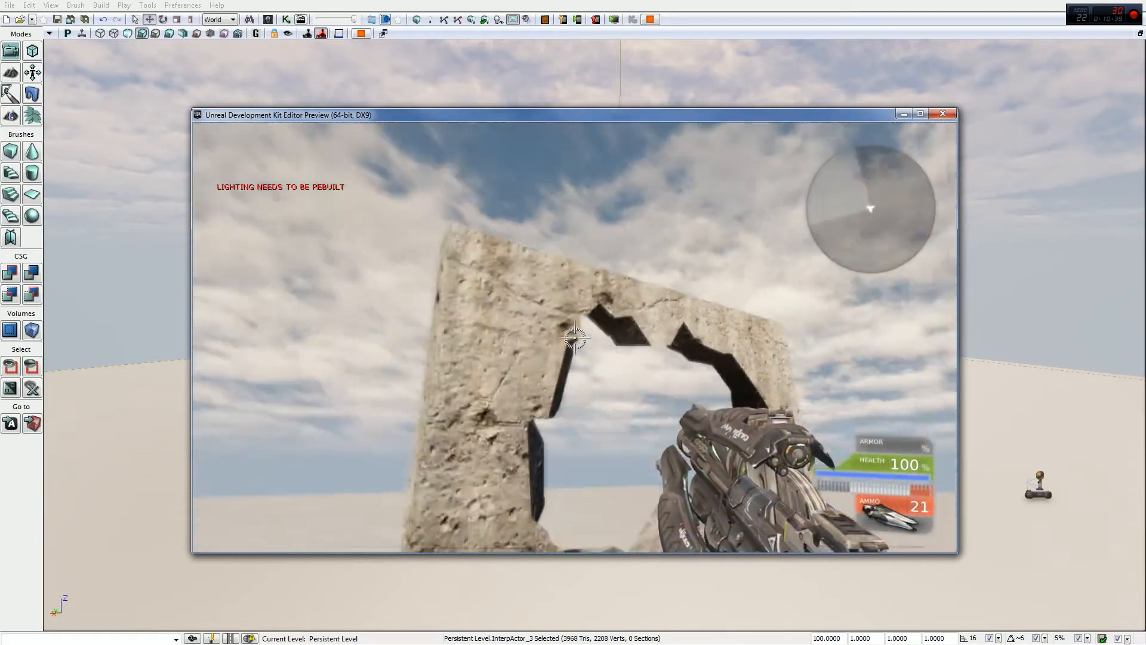
pyautogui.press('w')
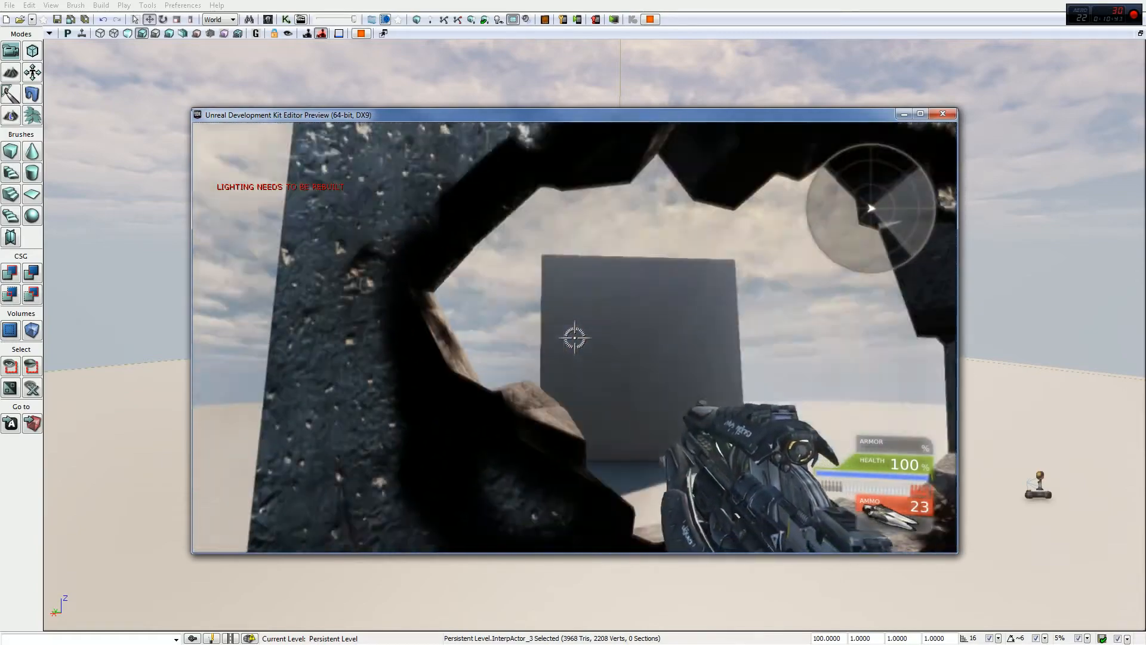
pyautogui.press('s')
pyautogui.press('d')
pyautogui.press('w')
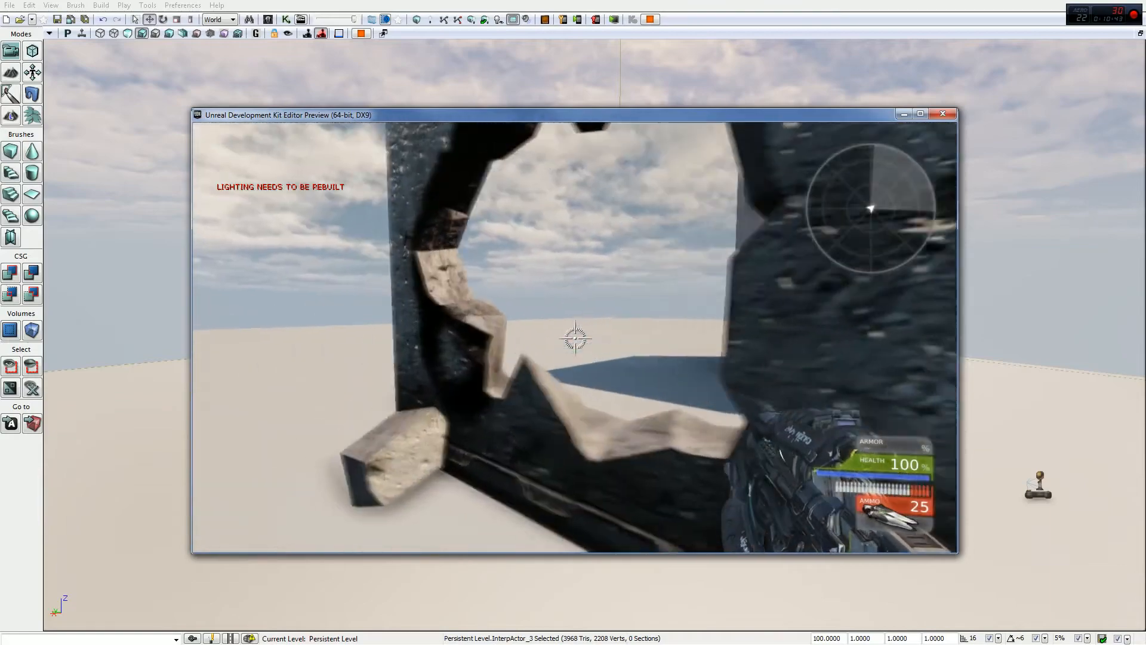
pyautogui.press('s')
pyautogui.press('a')
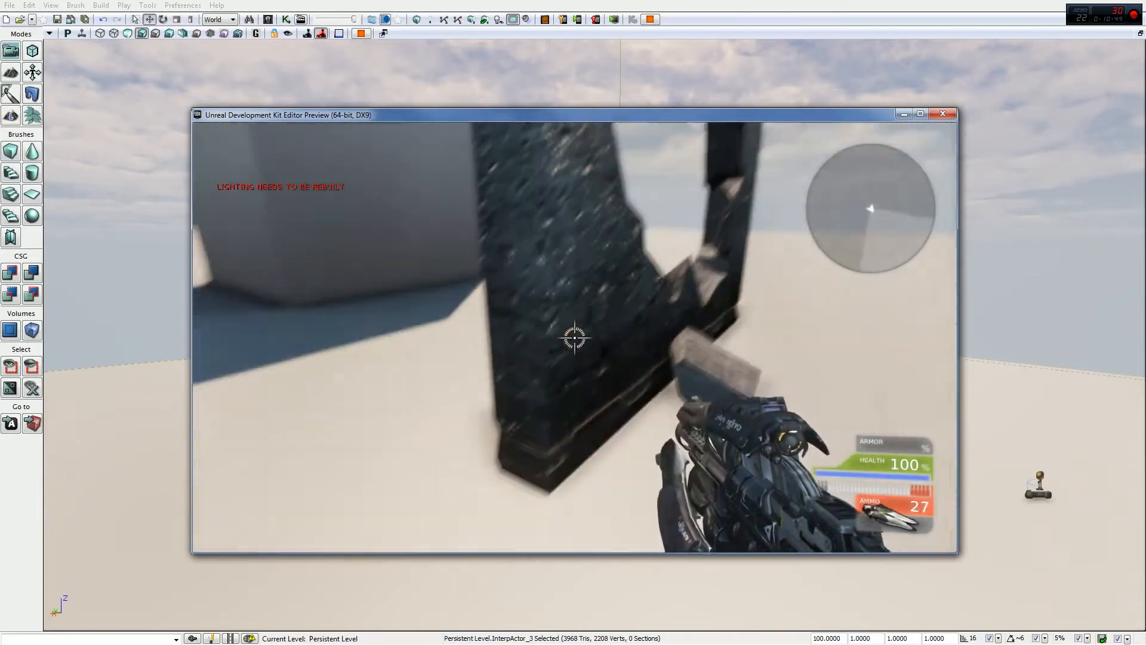
pyautogui.press('Escape')
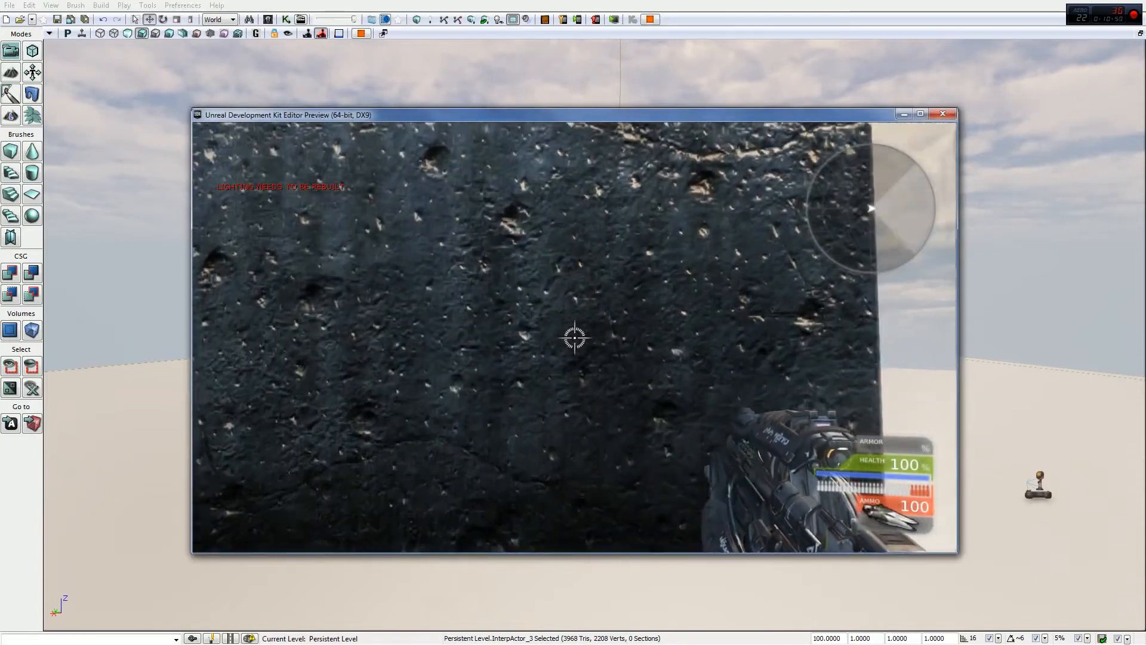
# Fire single shots into the middle of the intact wall in a fresh play preview to knock out individual chunks
pyautogui.click(575, 338)
pyautogui.press('d')
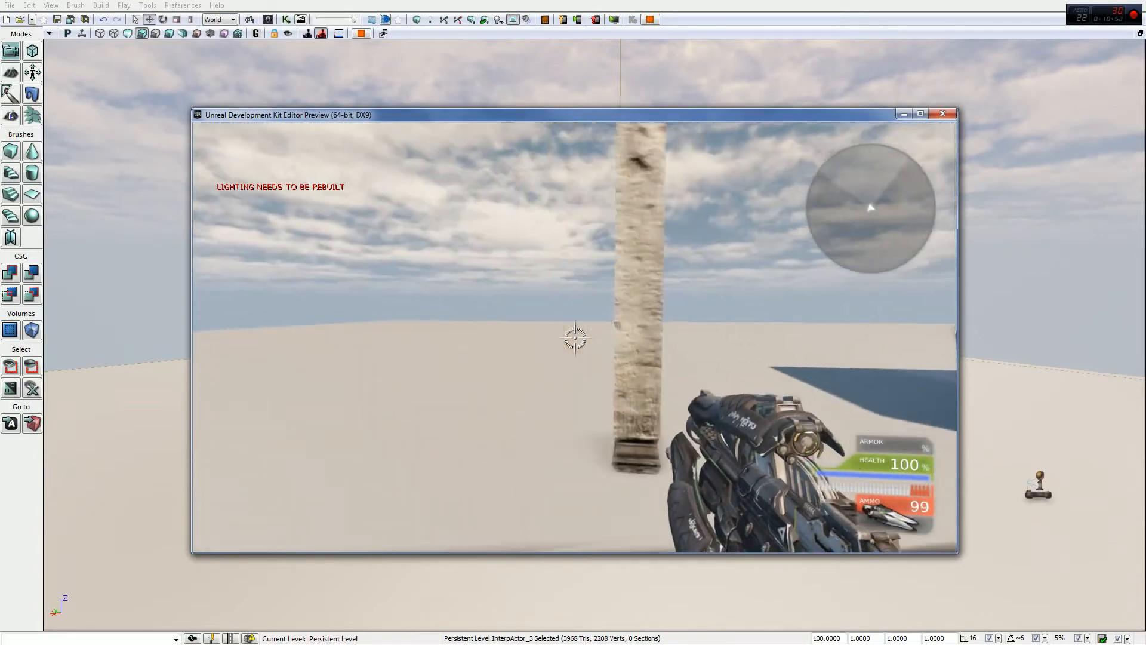
pyautogui.press('a')
pyautogui.click(575, 338)
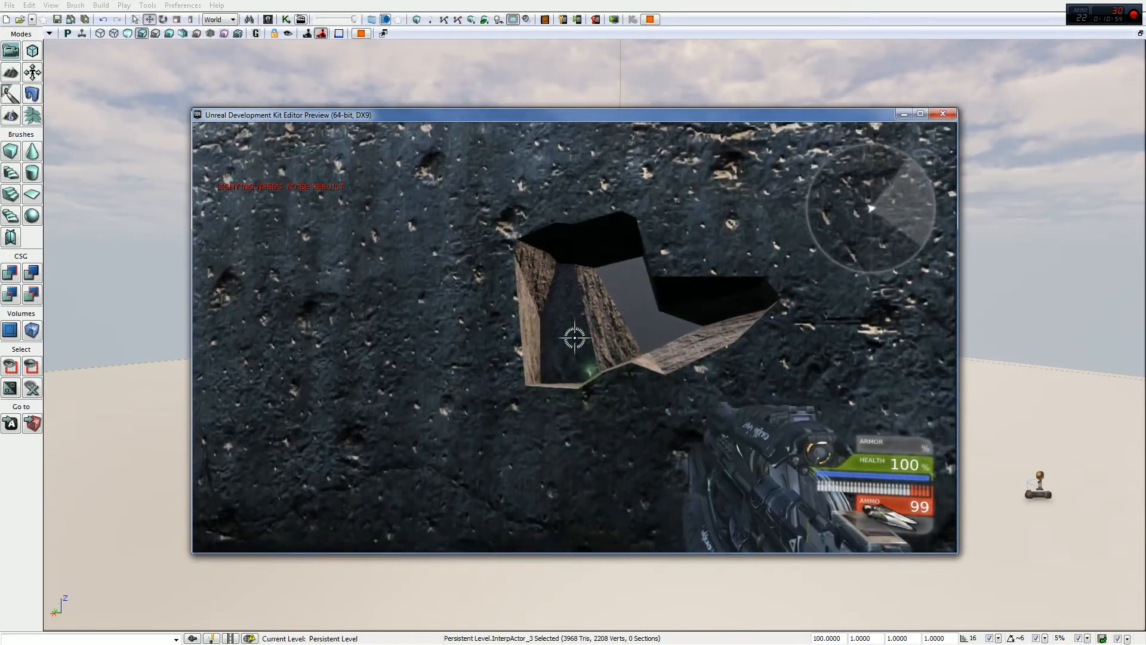
pyautogui.click(575, 338)
pyautogui.press('s')
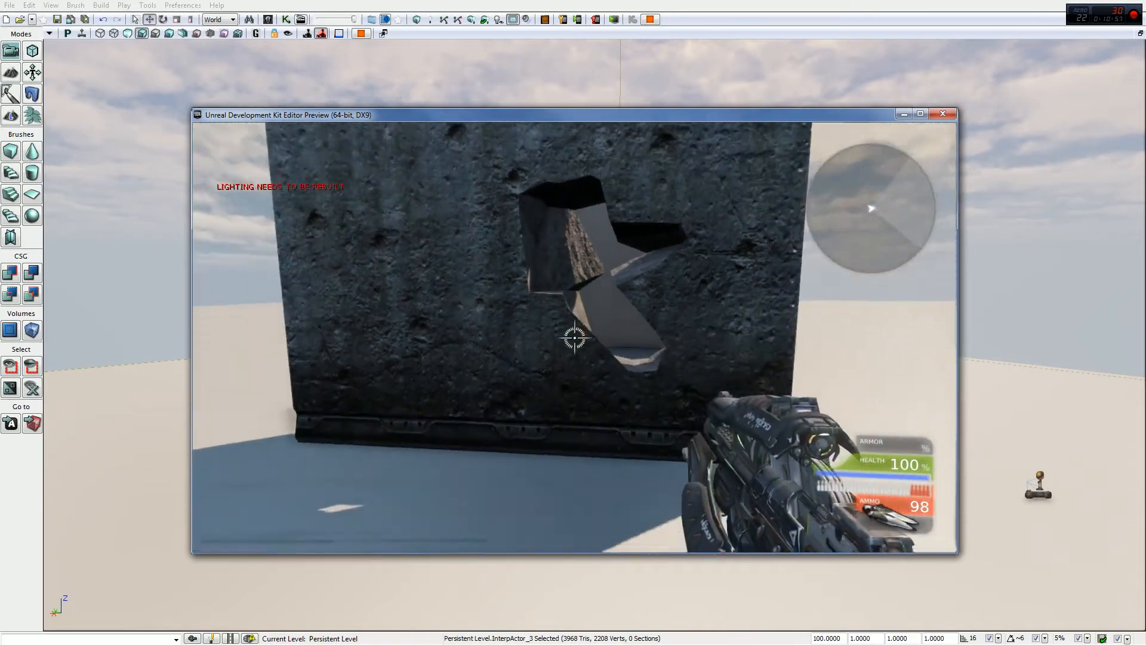
pyautogui.click(575, 338)
pyautogui.press('w')
pyautogui.click(574, 338)
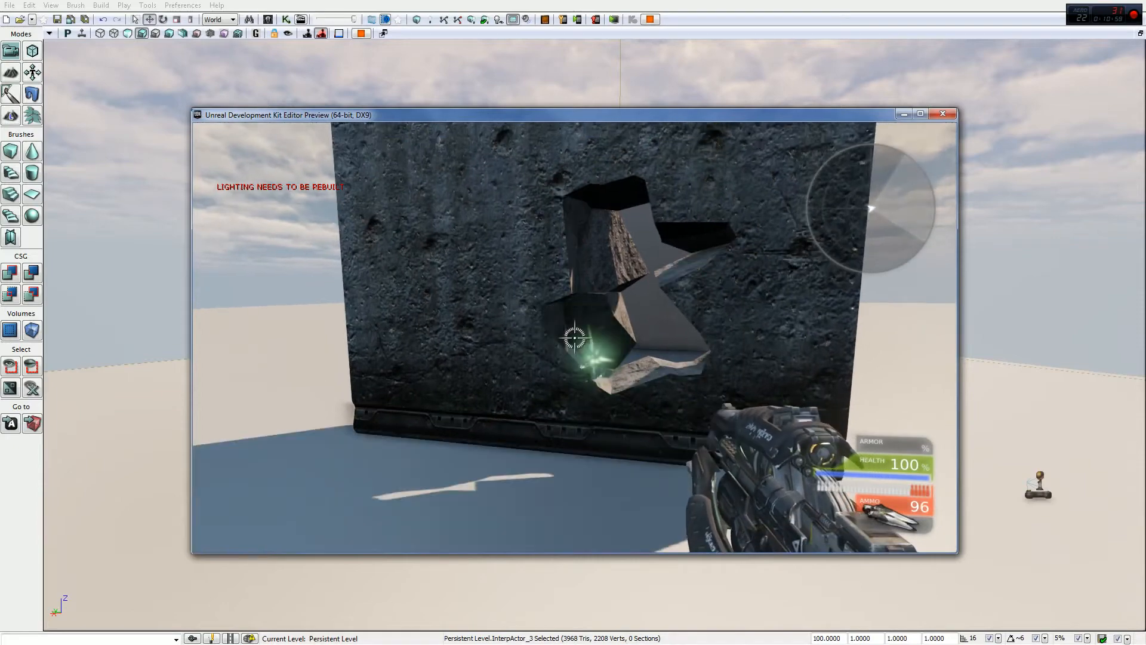
pyautogui.press('d')
pyautogui.click(575, 338)
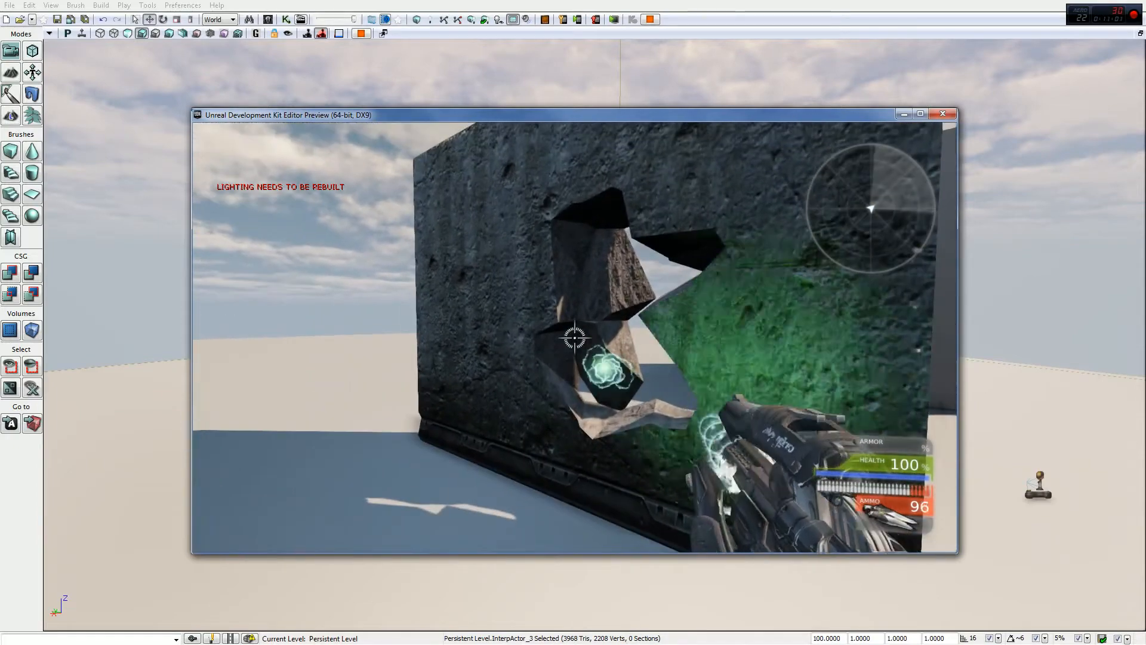
# Circle the wall and fire individual shots at the edges of the hole from both sides
pyautogui.press('d')
pyautogui.press('w')
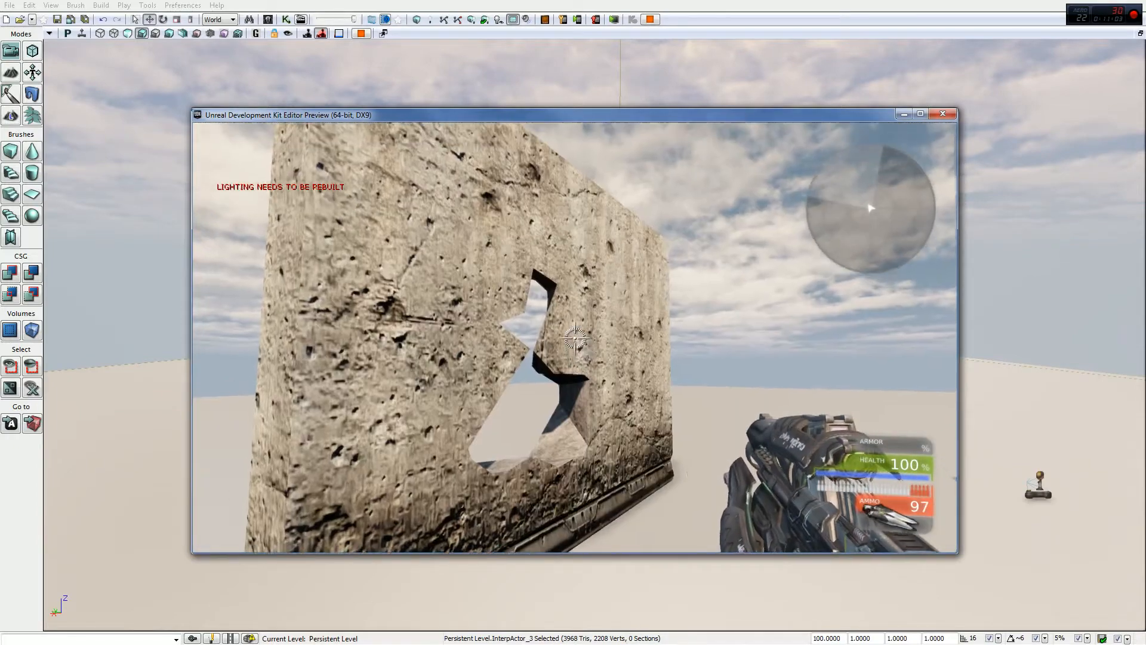
pyautogui.click(575, 338)
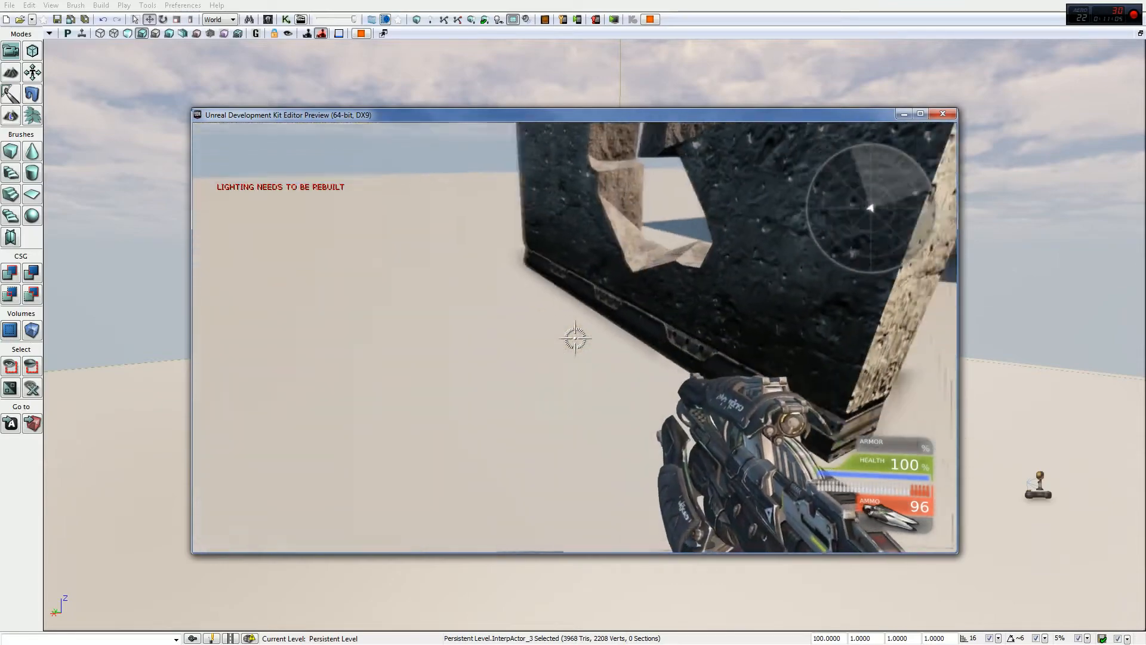
pyautogui.press('d')
pyautogui.click(575, 338)
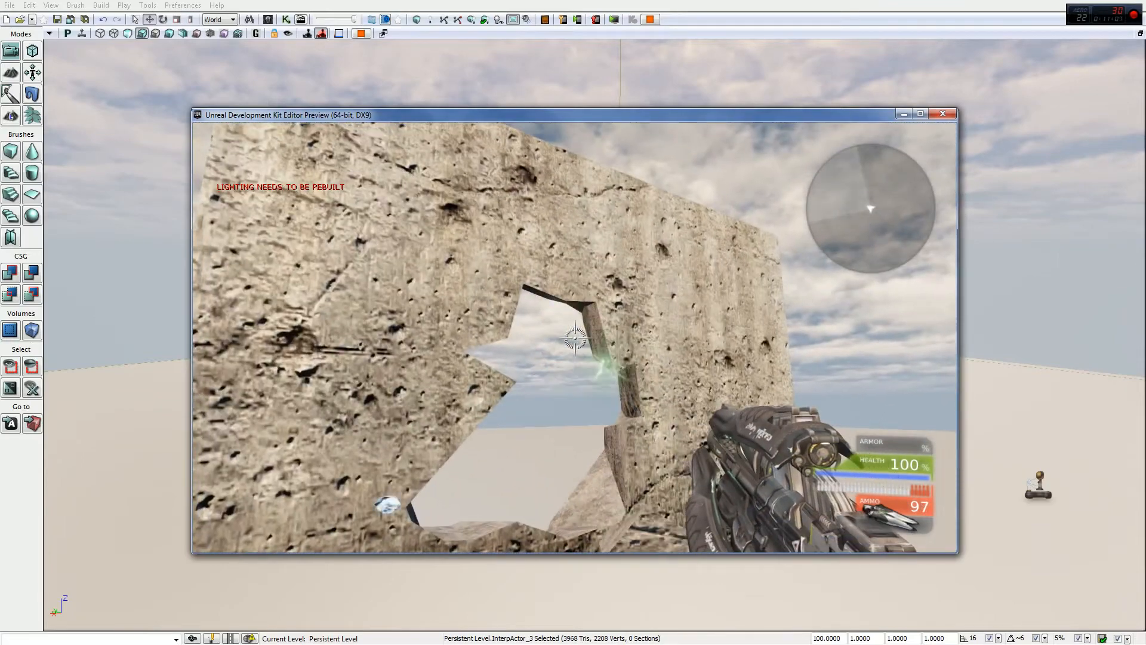
pyautogui.press('a')
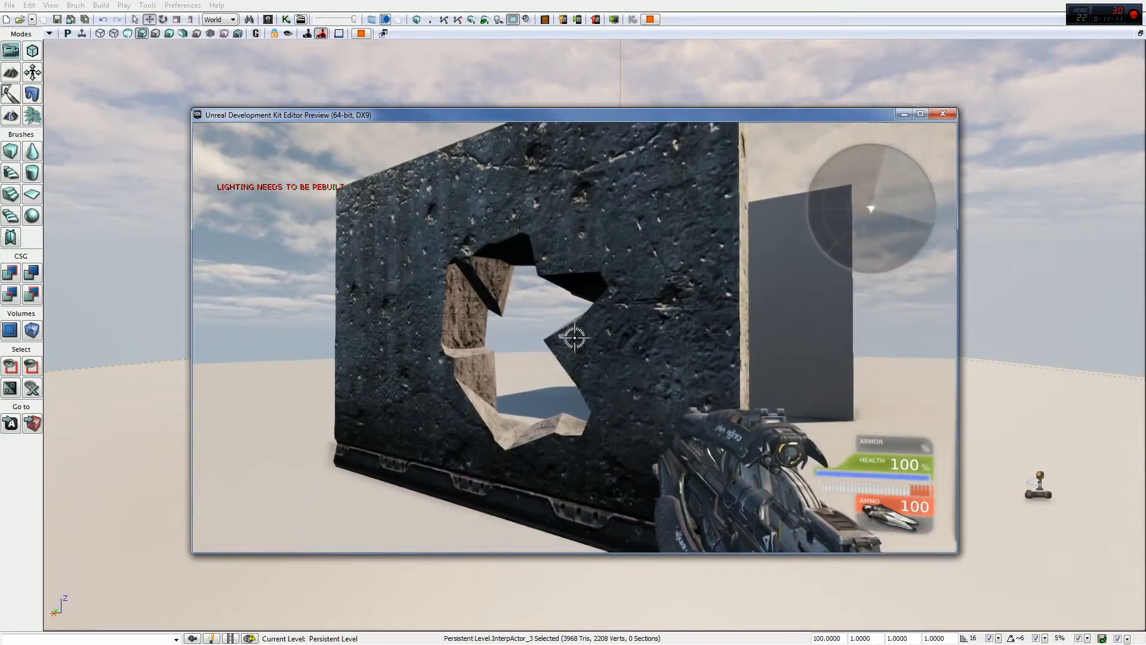
# Fire rapid shots at the hole's upper and side edges on the wall's dark face to widen the opening
pyautogui.click(575, 338)
pyautogui.click(575, 337)
pyautogui.press('w')
pyautogui.click(574, 338)
pyautogui.click(575, 338)
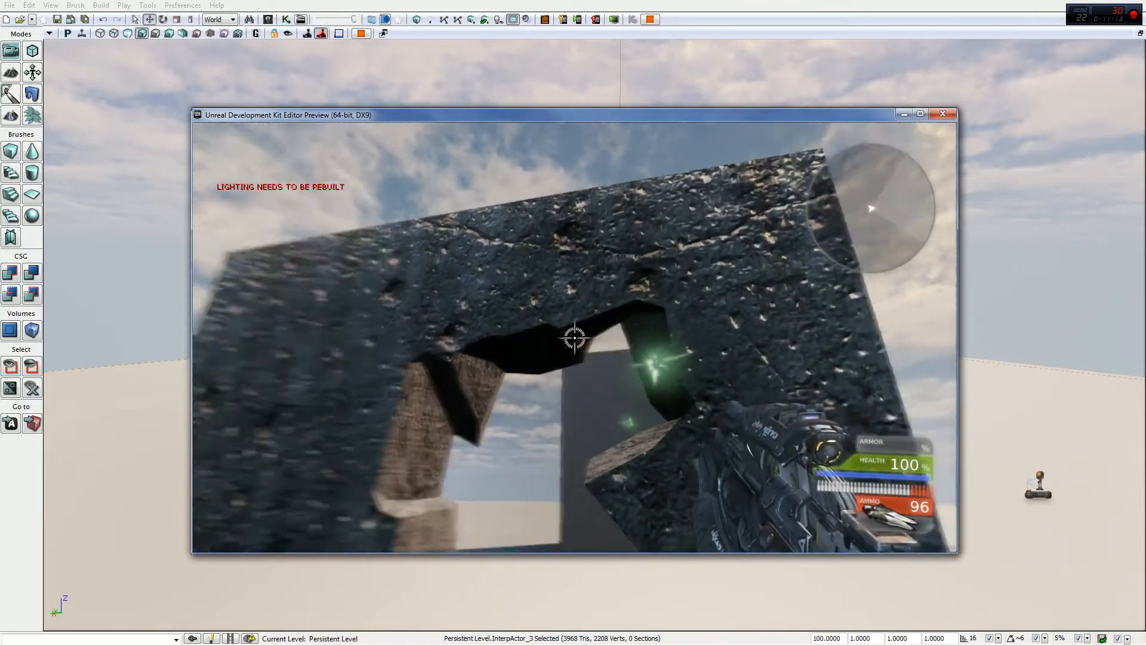
pyautogui.click(574, 338)
pyautogui.click(574, 338)
pyautogui.click(575, 338)
pyautogui.click(575, 338)
pyautogui.click(574, 337)
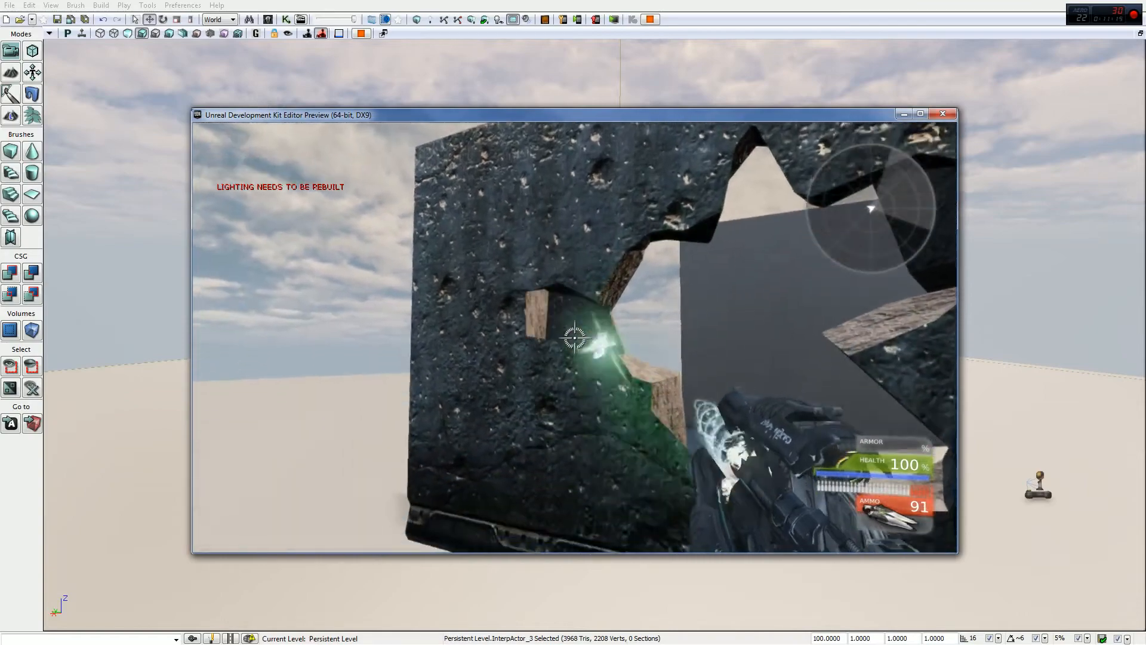
pyautogui.click(575, 338)
pyautogui.click(575, 337)
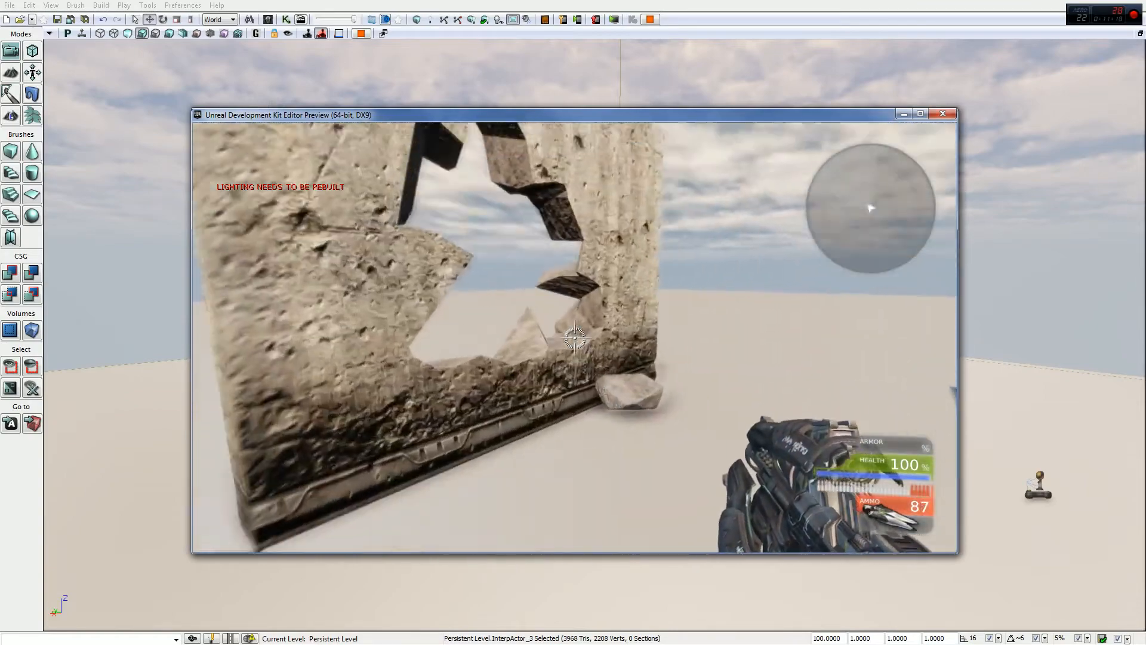
# Fire rapid shots around the hole from the wall's pale face to break away more side and upper chunks
pyautogui.click(575, 338)
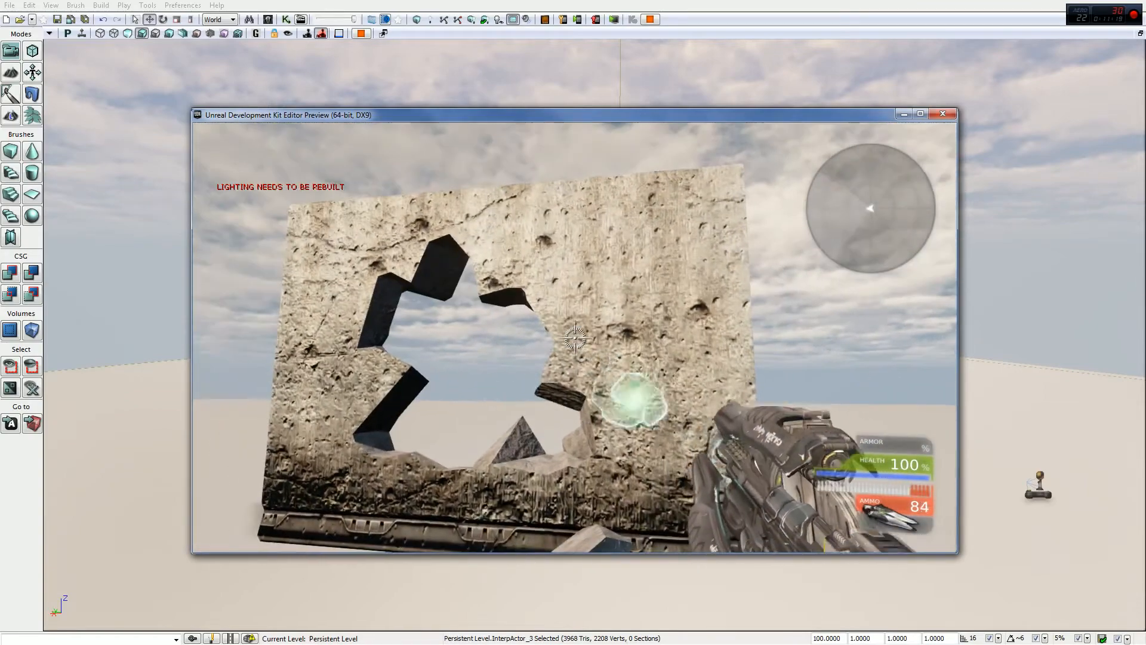
pyautogui.click(575, 338)
pyautogui.click(575, 338)
pyautogui.click(575, 338)
pyautogui.click(575, 338)
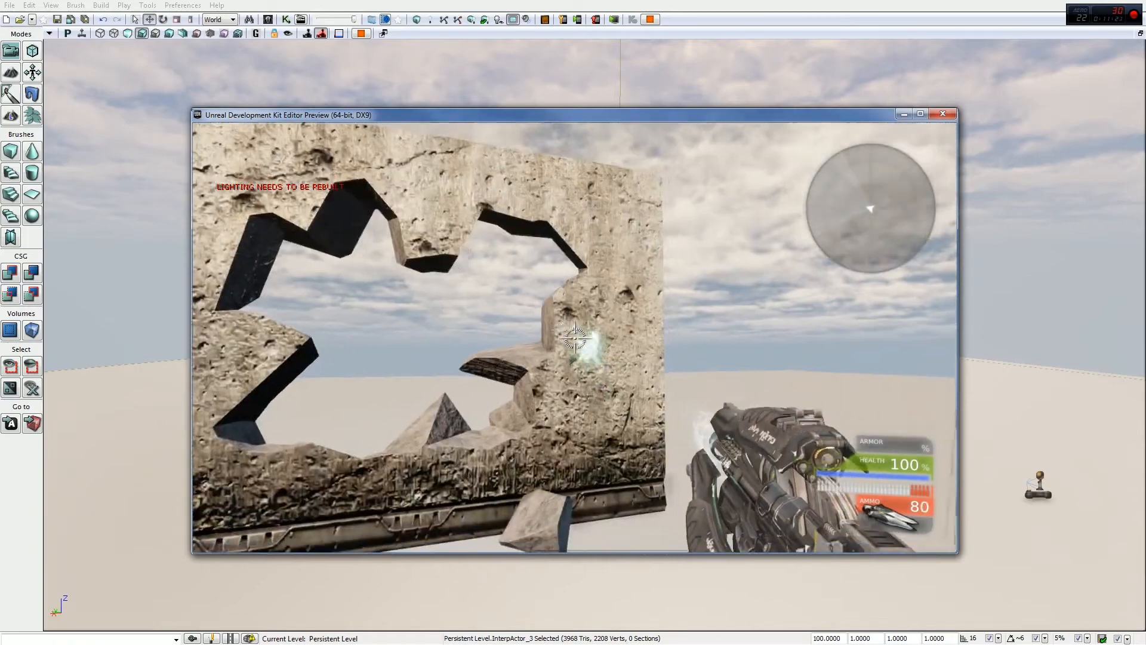
pyautogui.click(574, 337)
pyautogui.click(575, 338)
pyautogui.click(575, 337)
pyautogui.click(574, 338)
pyautogui.click(575, 338)
pyautogui.click(575, 338)
pyautogui.click(575, 338)
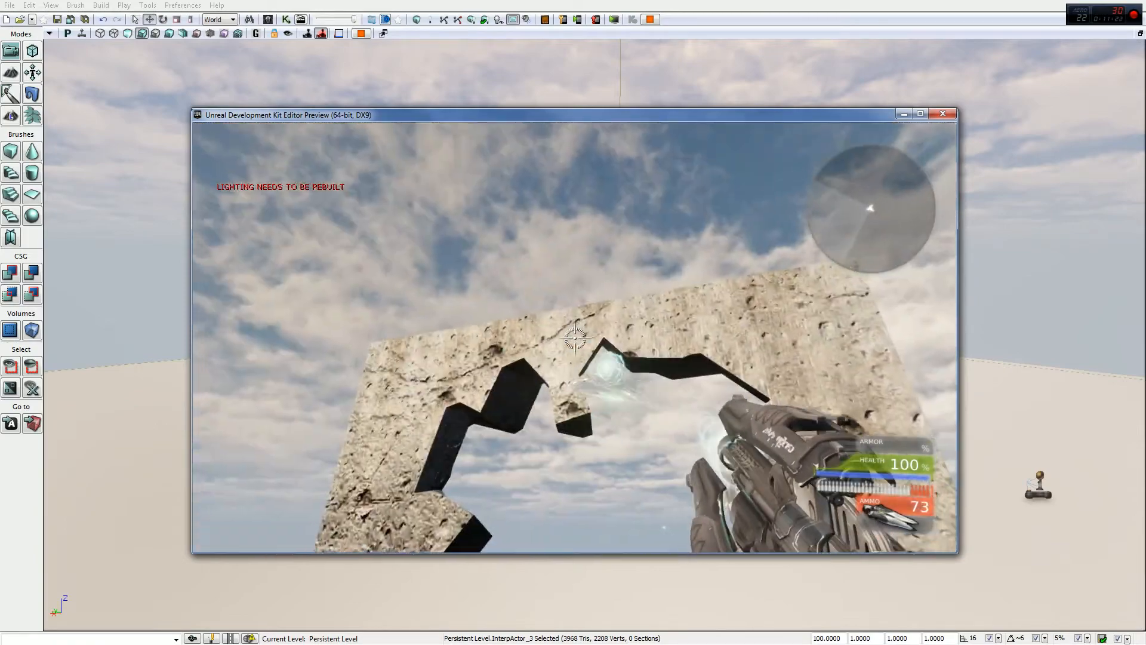
# Continue firing at the pale face's upper section, side edges and lower corner to test the remaining chunks
pyautogui.click(575, 338)
pyautogui.click(575, 338)
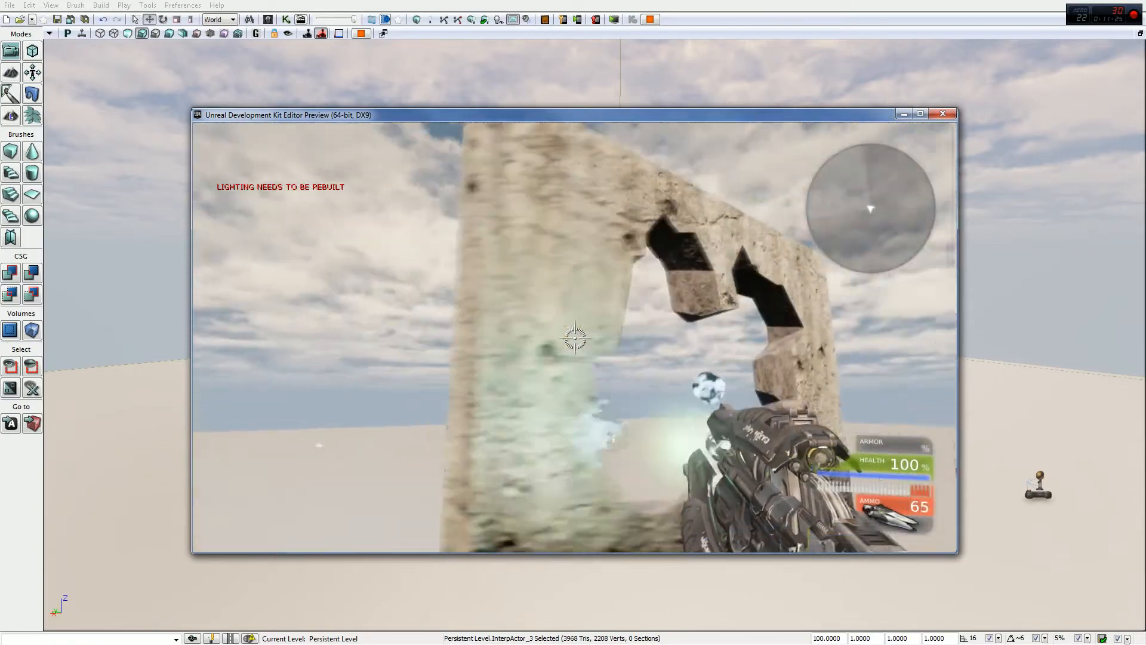
pyautogui.click(575, 338)
pyautogui.click(575, 337)
pyautogui.click(575, 338)
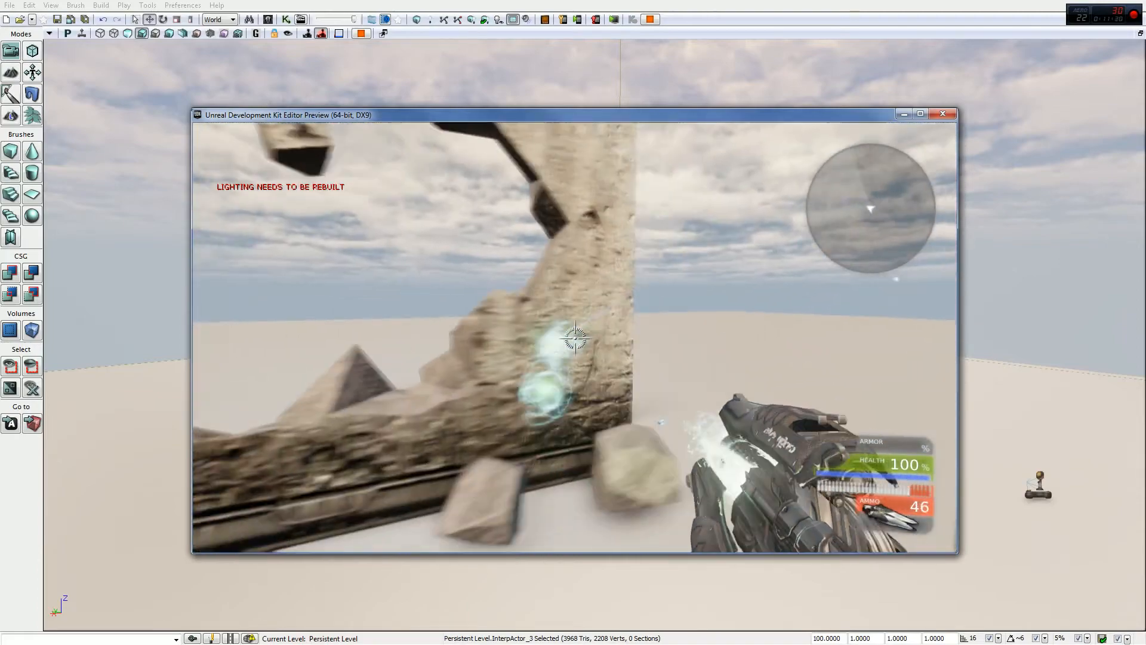
pyautogui.click(575, 338)
pyautogui.click(575, 338)
pyautogui.click(575, 338)
pyautogui.click(575, 338)
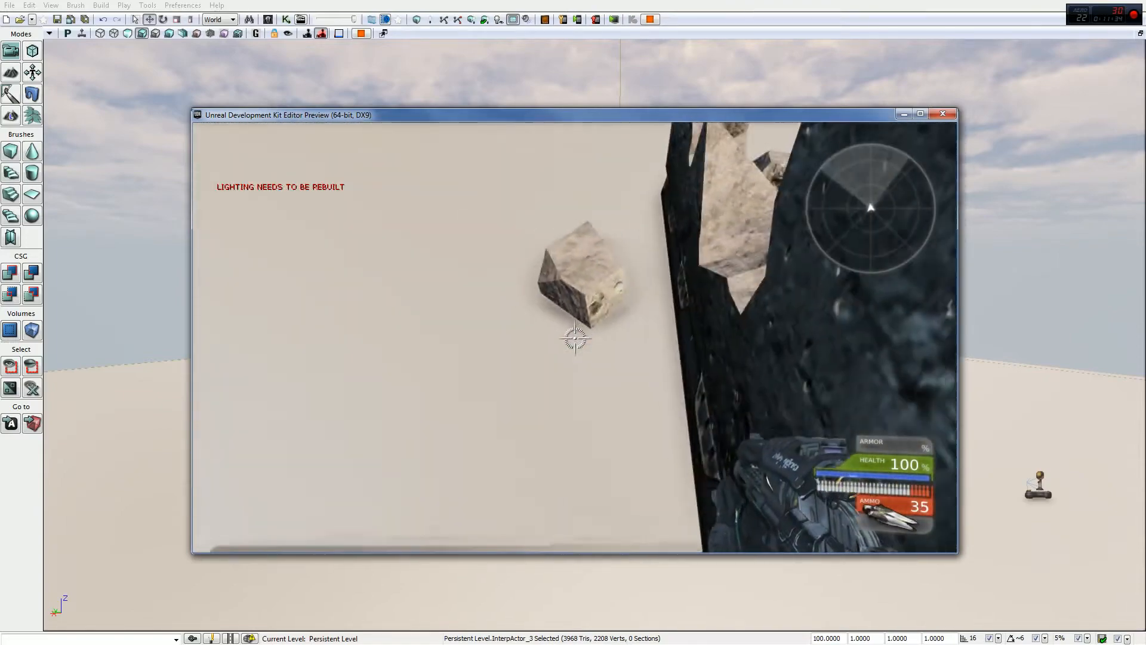
# Walk along the wall's base to examine the fallen chunks on the ground up close
pyautogui.press('w')
pyautogui.press('w')
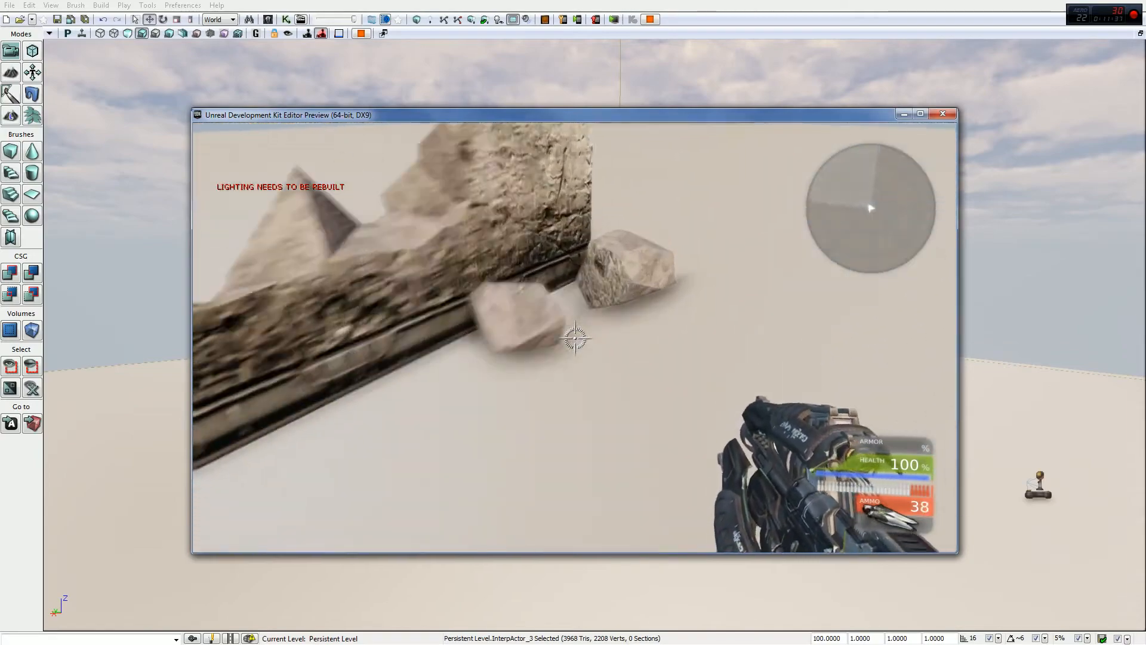
pyautogui.press('w')
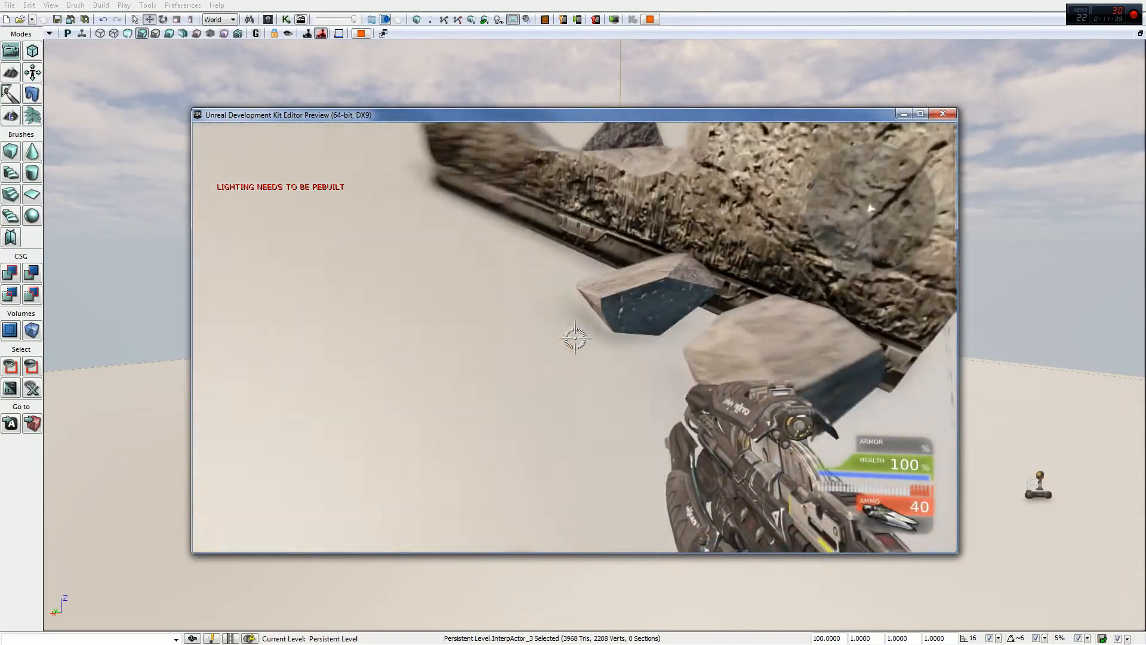
pyautogui.press('w')
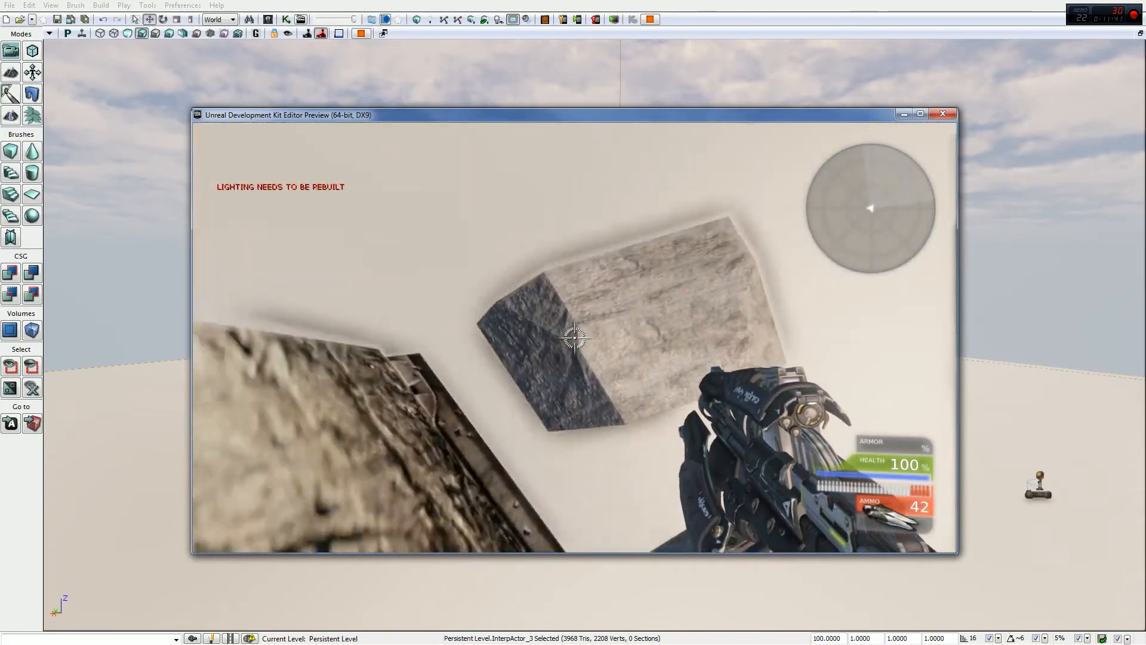
# Circle the broken wall in the play preview to inspect the chunks lying beside both faces and the edges of the hole
pyautogui.press('w')
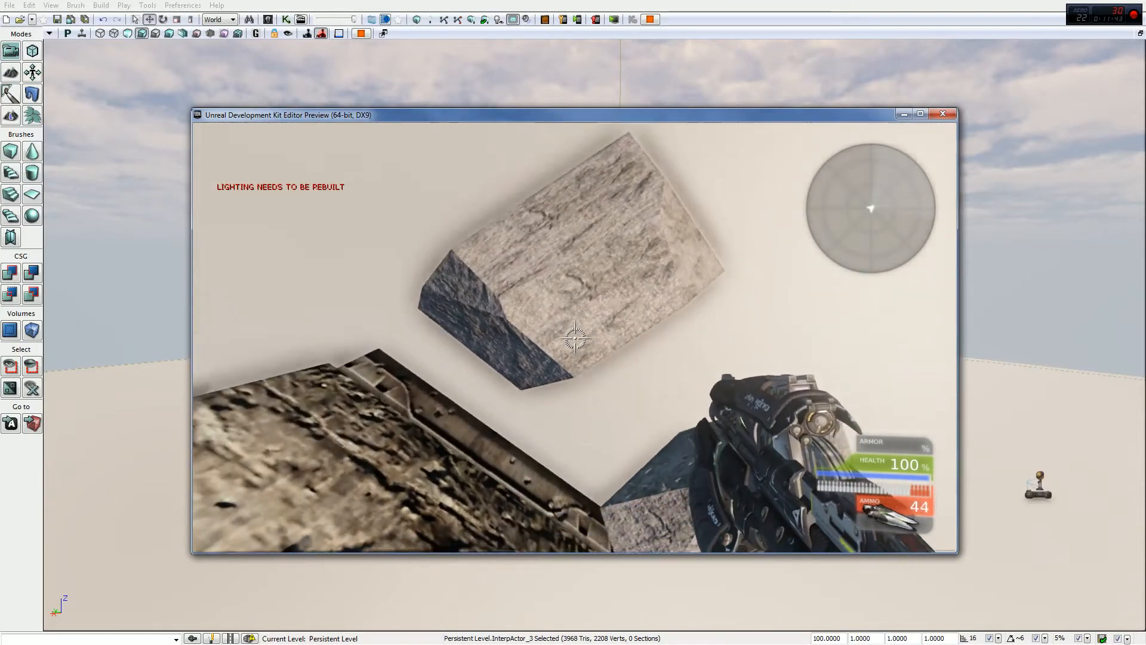
pyautogui.press('w')
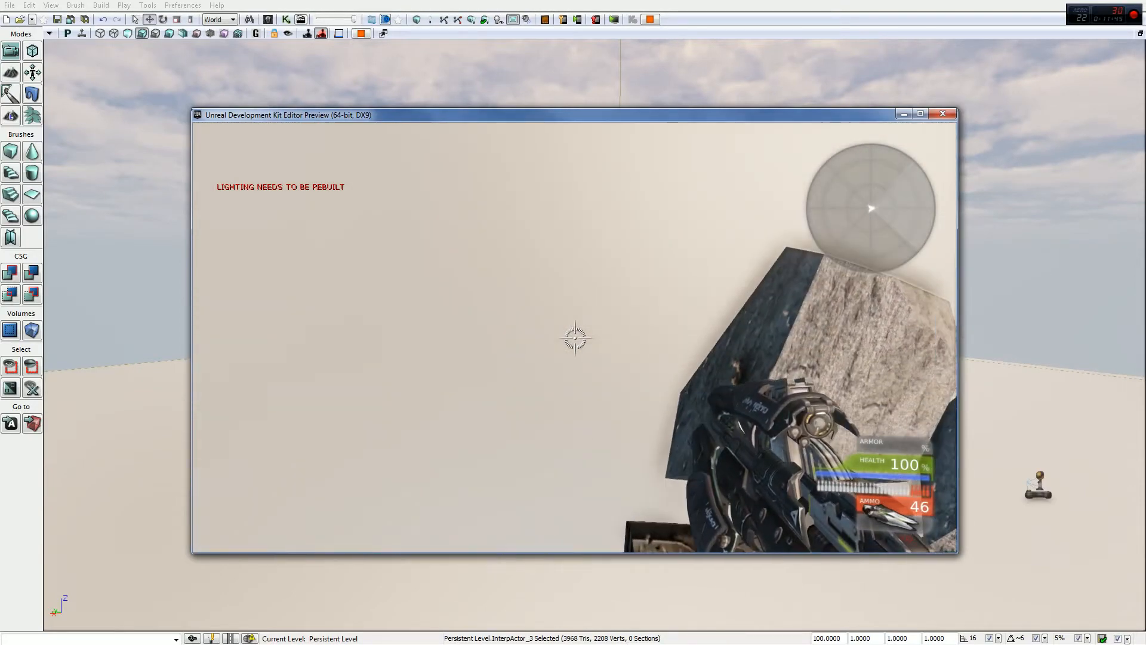
pyautogui.press('w')
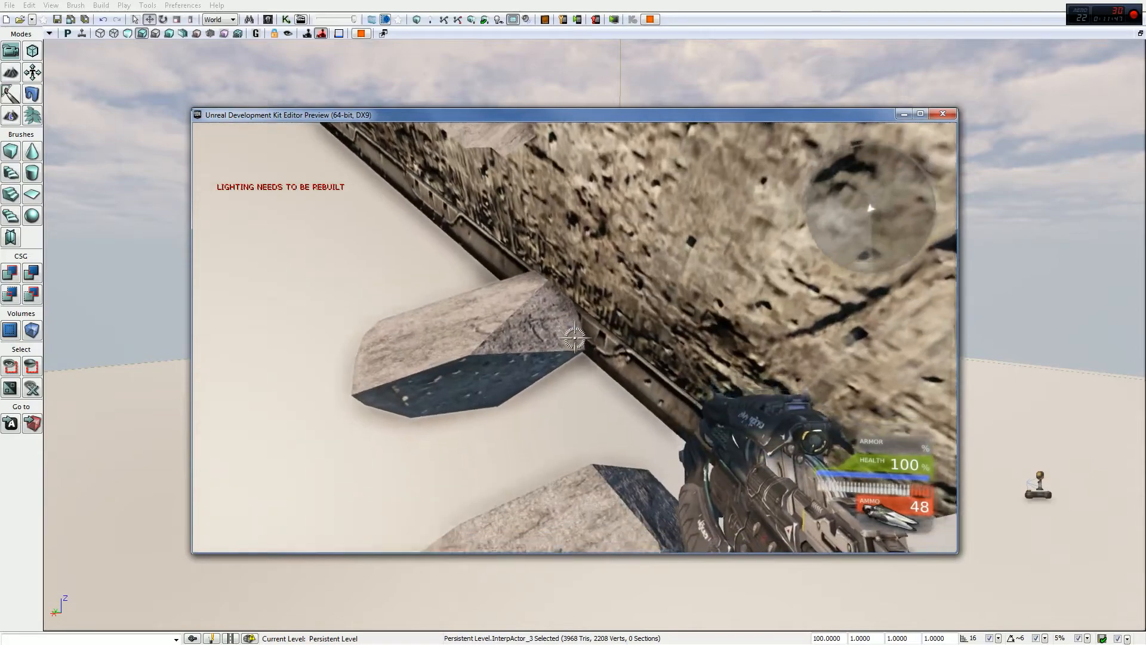
pyautogui.press('w')
pyautogui.press('w')
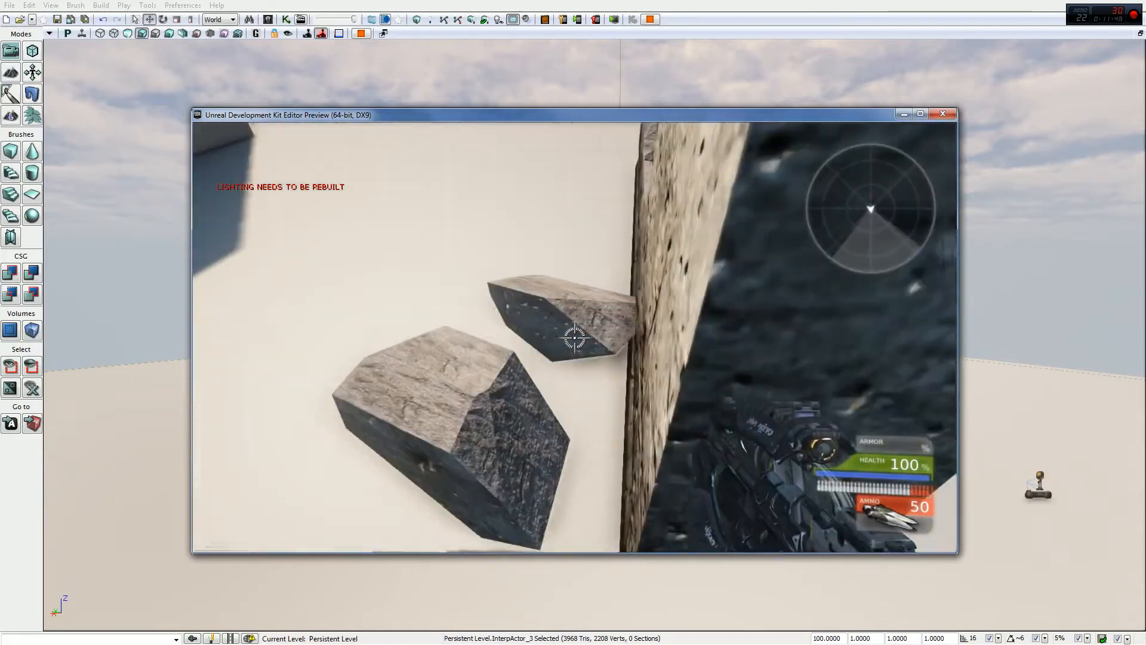
pyautogui.press('w')
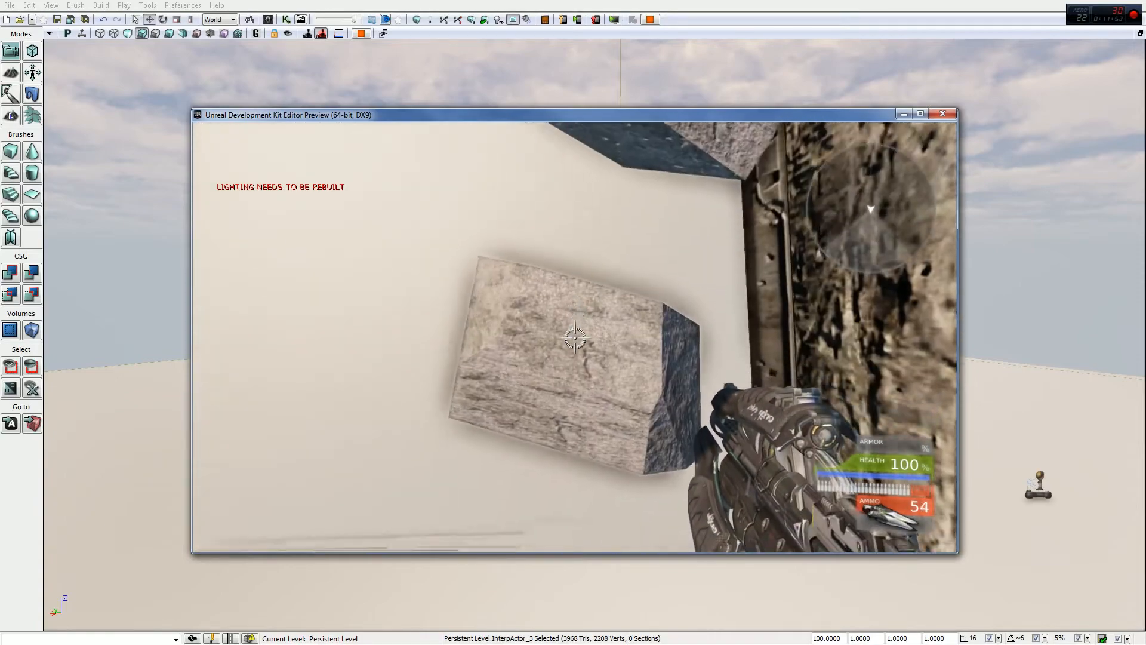
pyautogui.press('w')
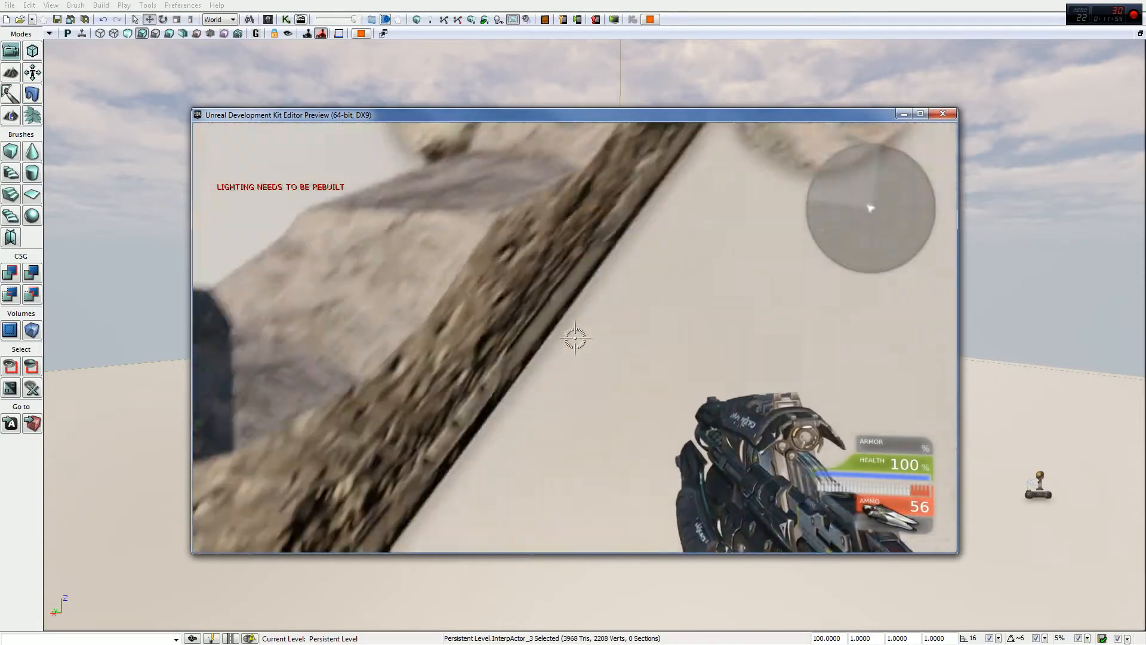
pyautogui.press('w')
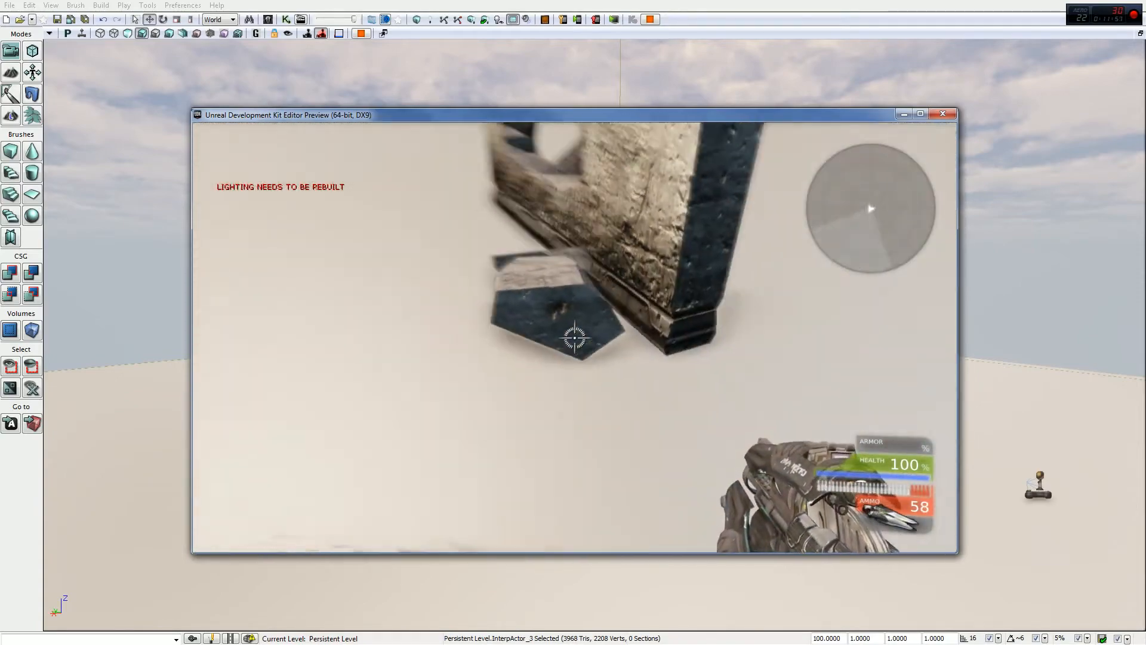
pyautogui.press('w')
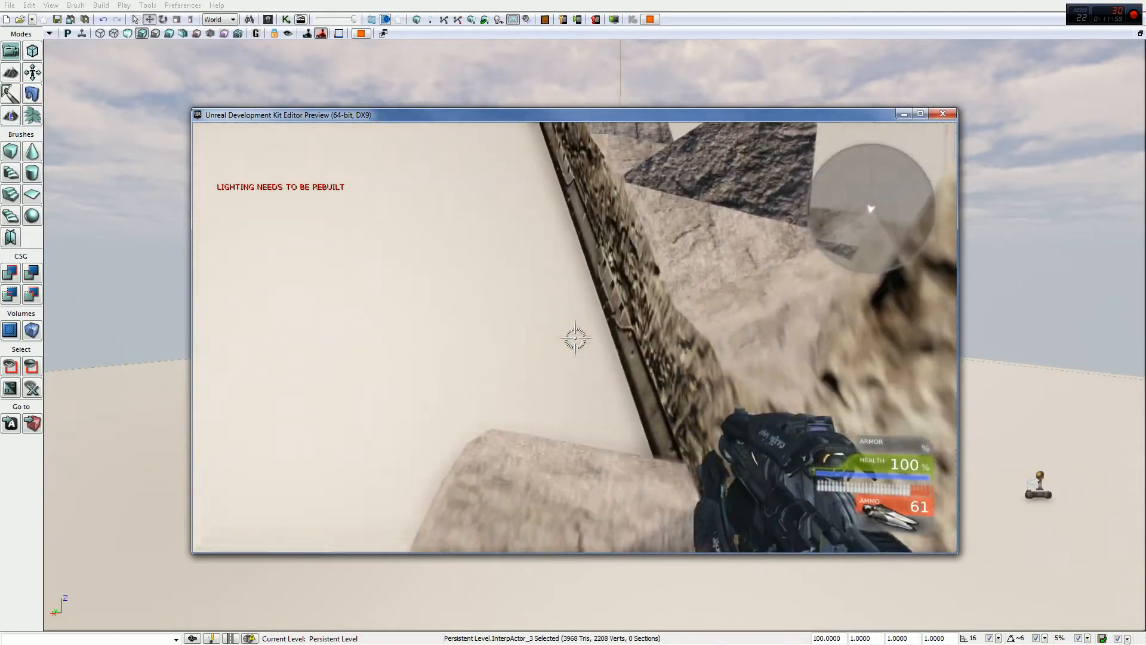
# View the wall's large hole from a distance and end the play preview to return to the level editor
pyautogui.press('w')
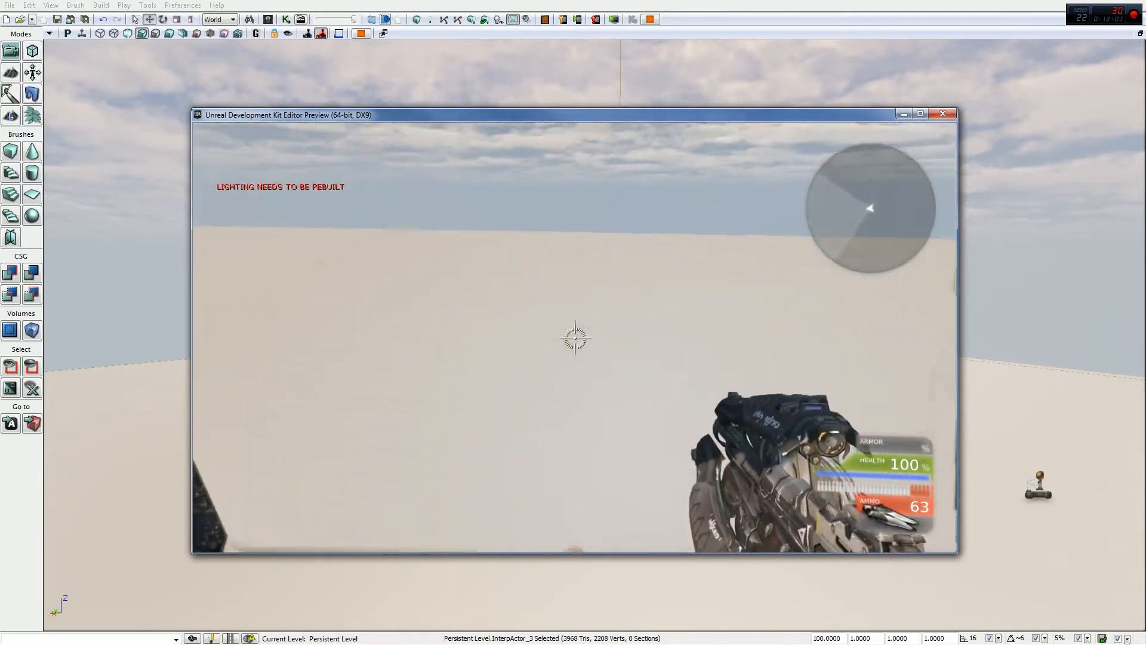
pyautogui.press('w')
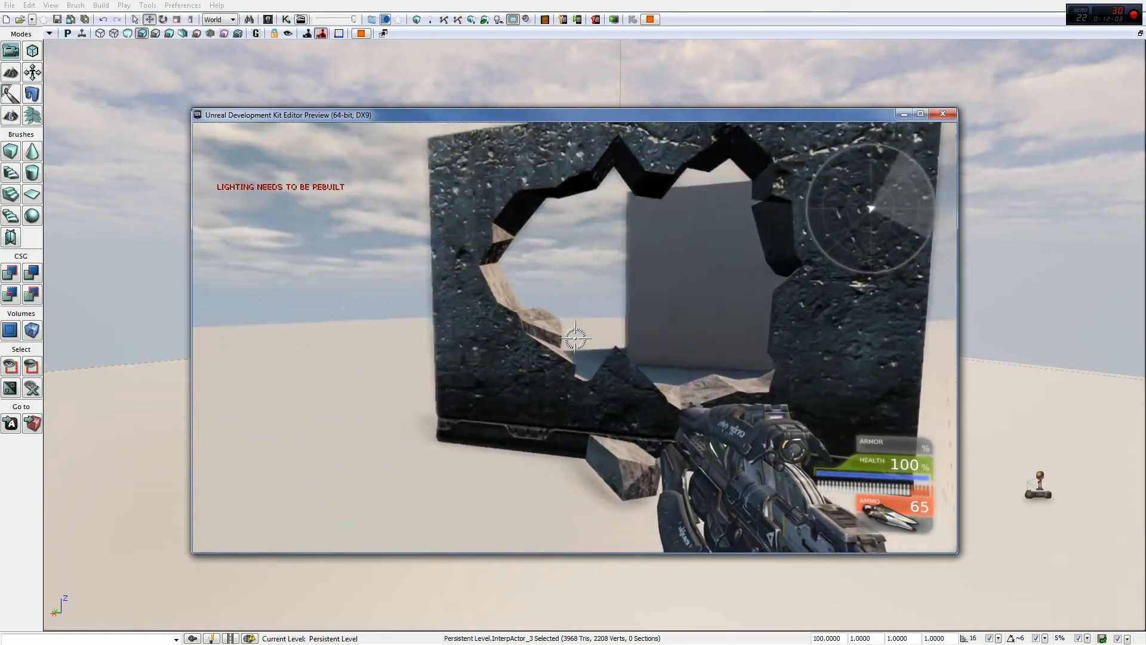
pyautogui.press('Escape')
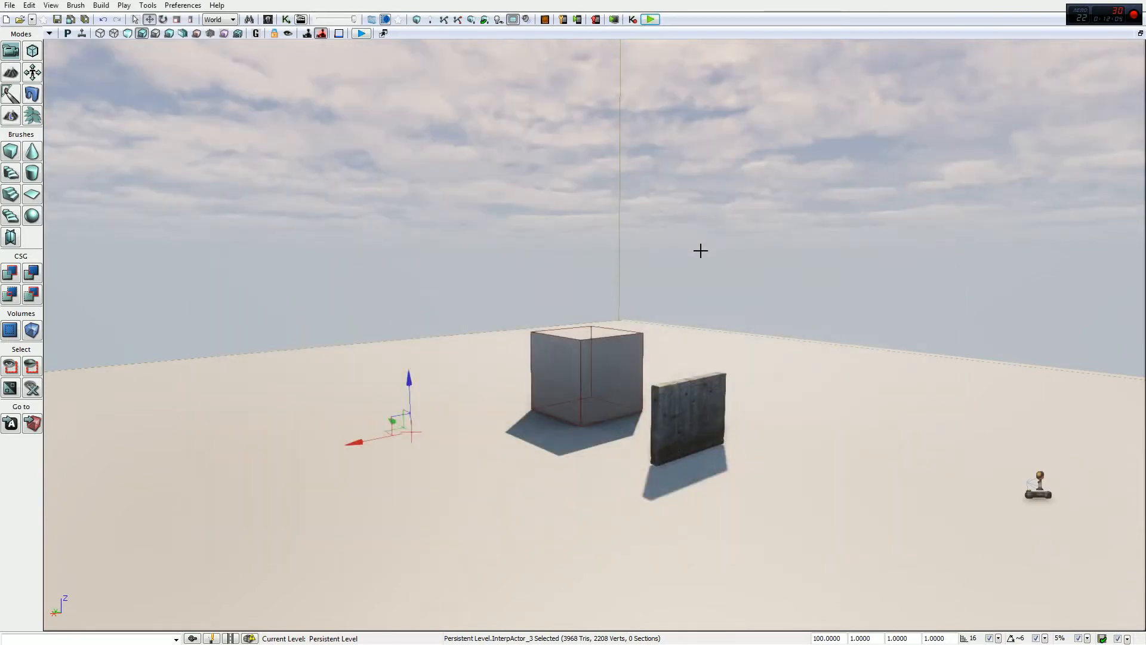
pyautogui.moveTo(699, 251)
pyautogui.mouseDown(button='right')
pyautogui.moveTo(685, 264)
pyautogui.moveTo(700, 251)
pyautogui.mouseUp(button='right')
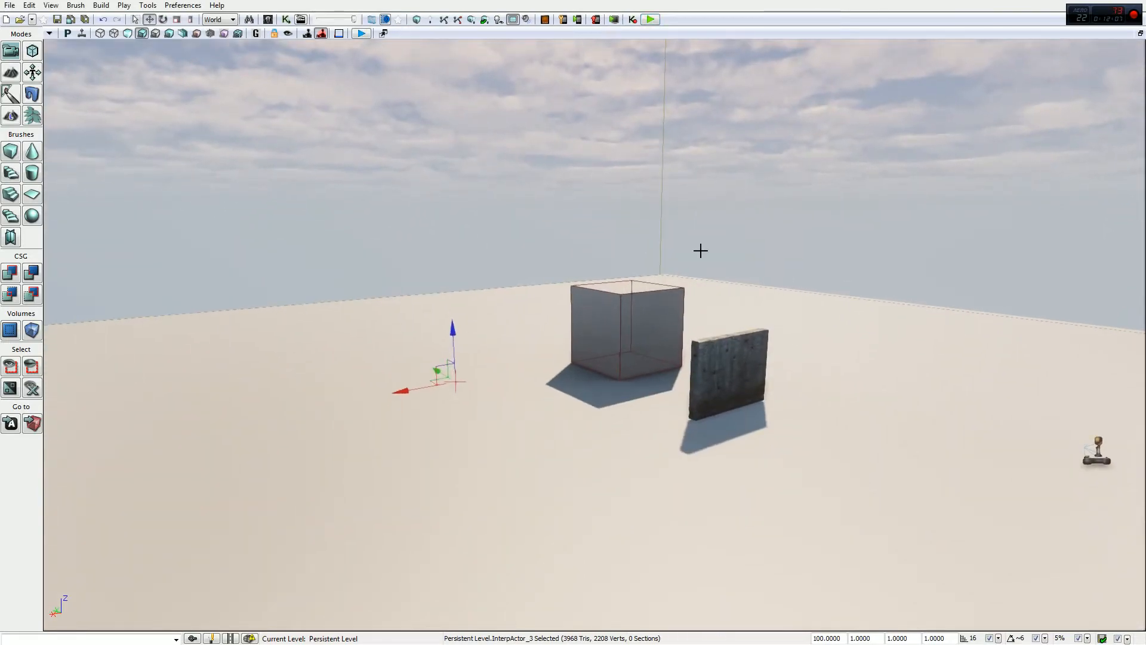